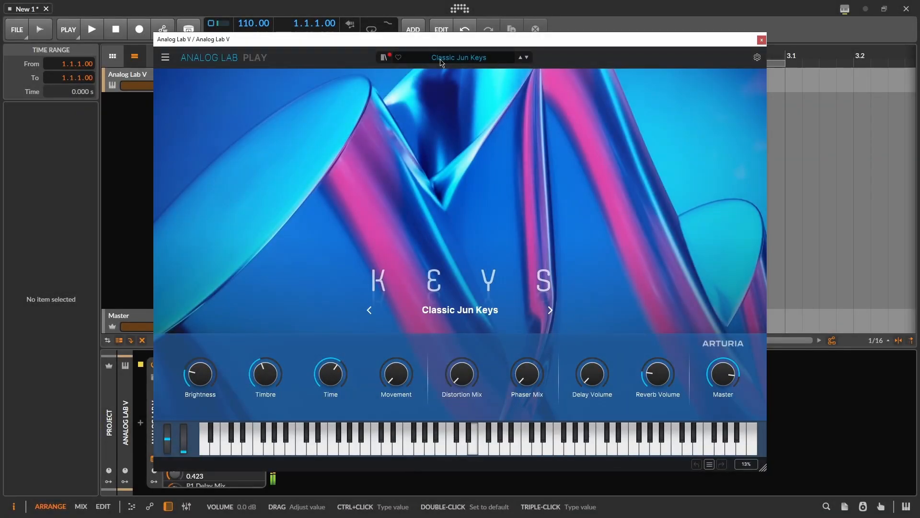
Step: Look through the full preset list to see the available sounds
click(442, 60)
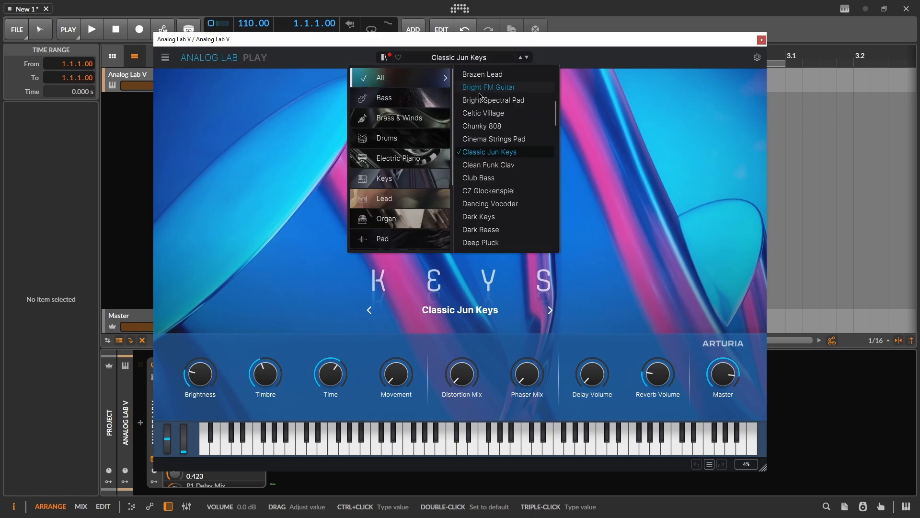
scroll(480, 95, down, 20)
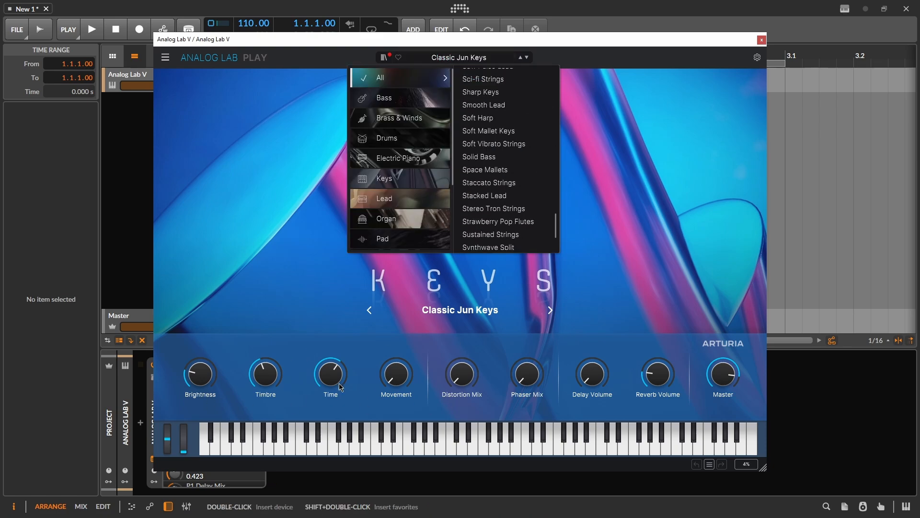
click(386, 59)
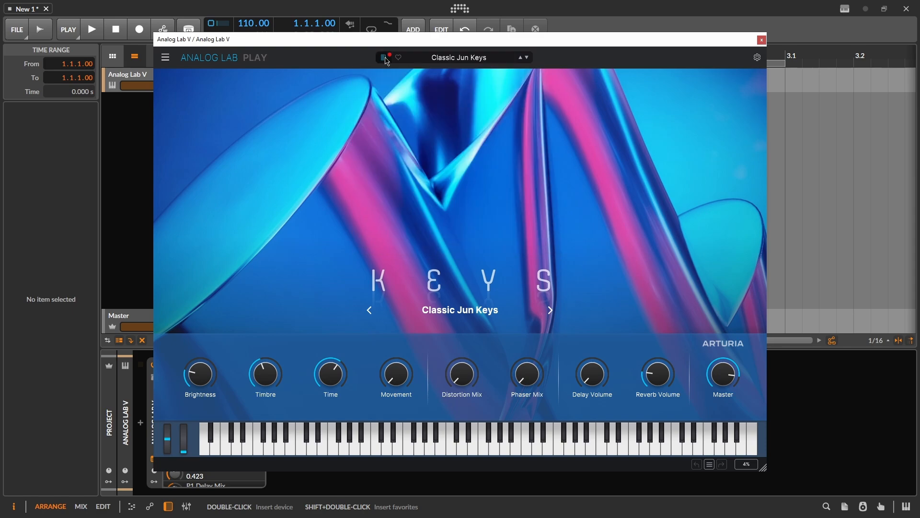
Step: Browse the sound library by type and load the Sustained Strings preset from the Strings category
click(386, 60)
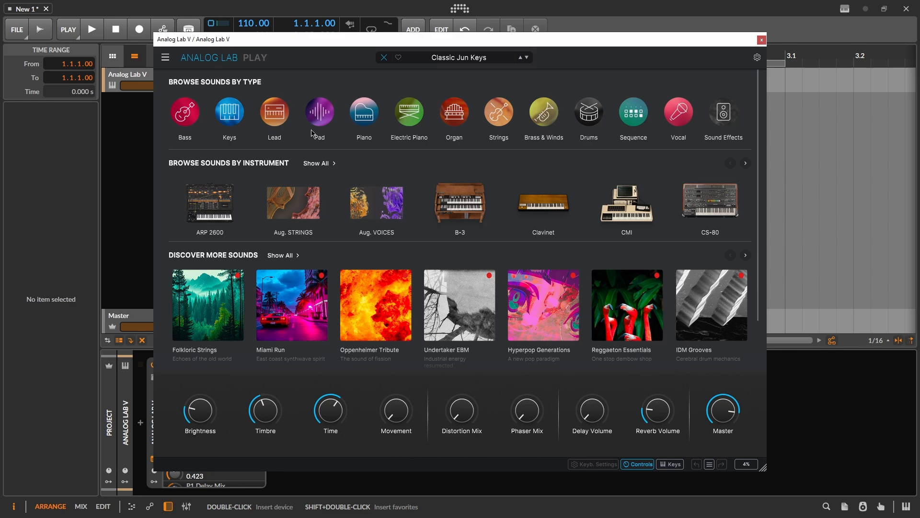
scroll(474, 133, down, 1)
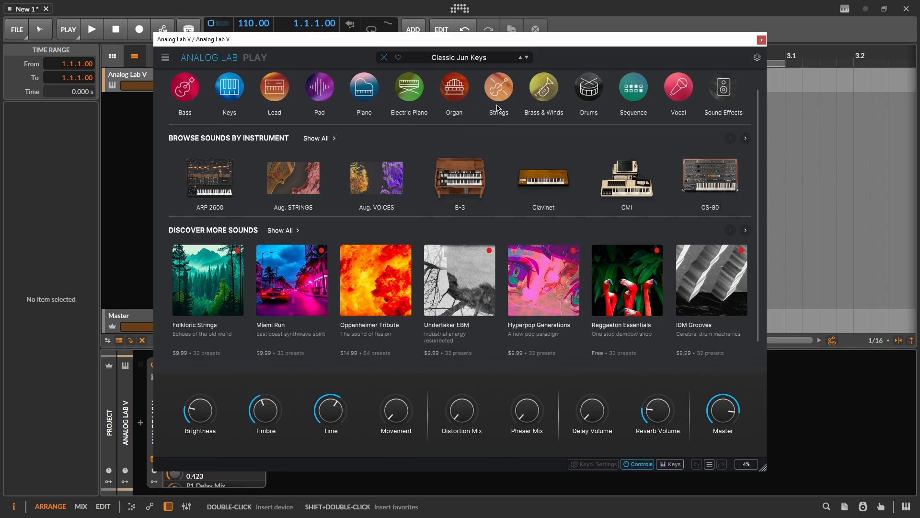
click(502, 101)
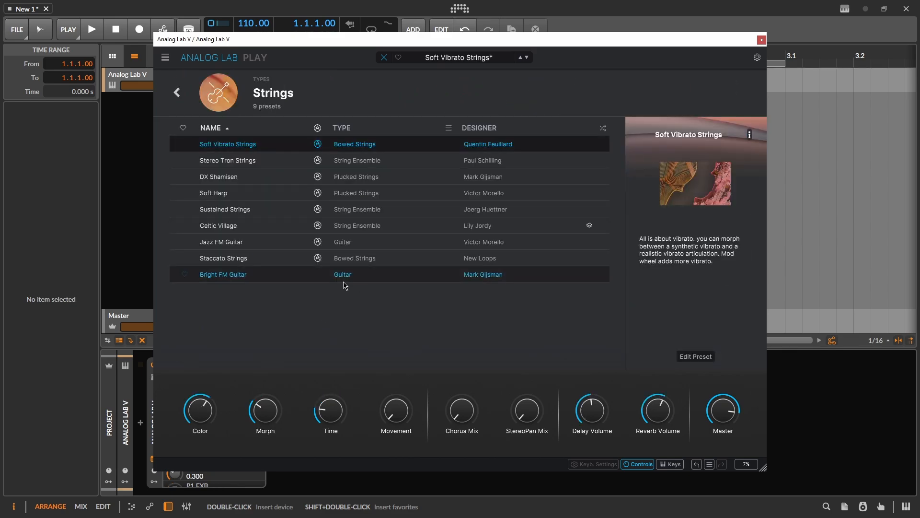
click(370, 214)
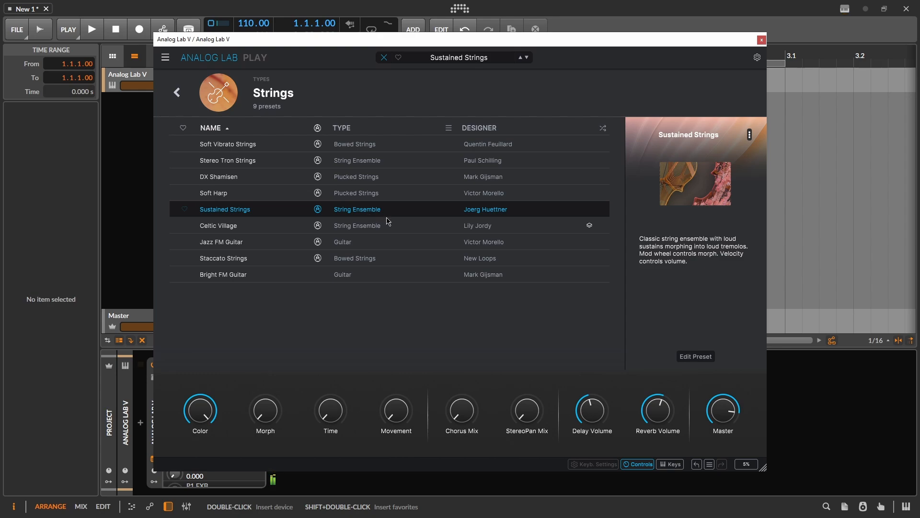
Step: Turn the Sustained Strings preset's Delay Volume and Reverb Volume fully down and raise Time to a high setting
drag(590, 405, 588, 410)
drag(658, 409, 658, 434)
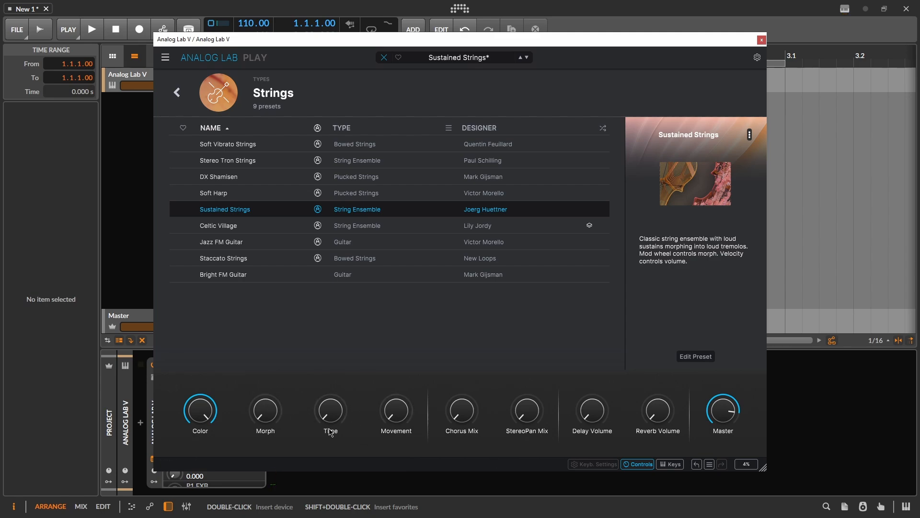
mouse_move(332, 414)
scroll(332, 413, up, 10)
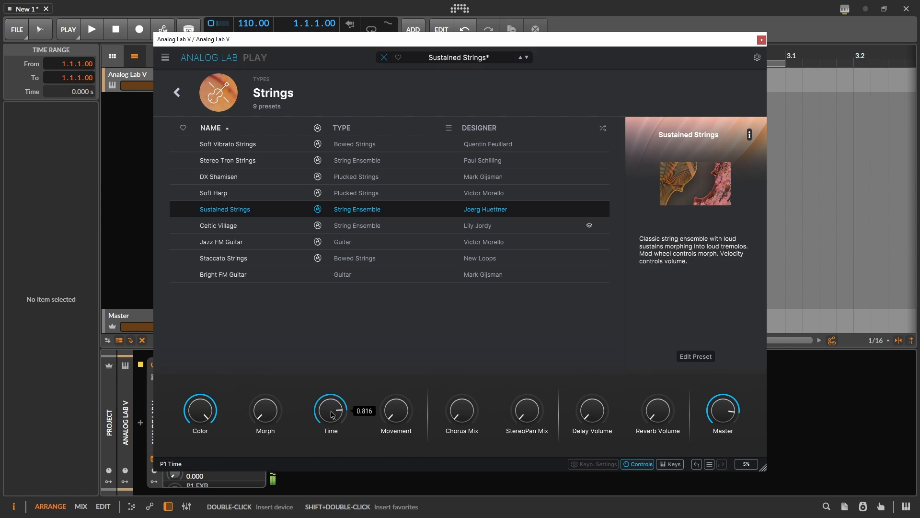
scroll(331, 414, down, 10)
scroll(332, 413, up, 10)
scroll(331, 413, up, 2)
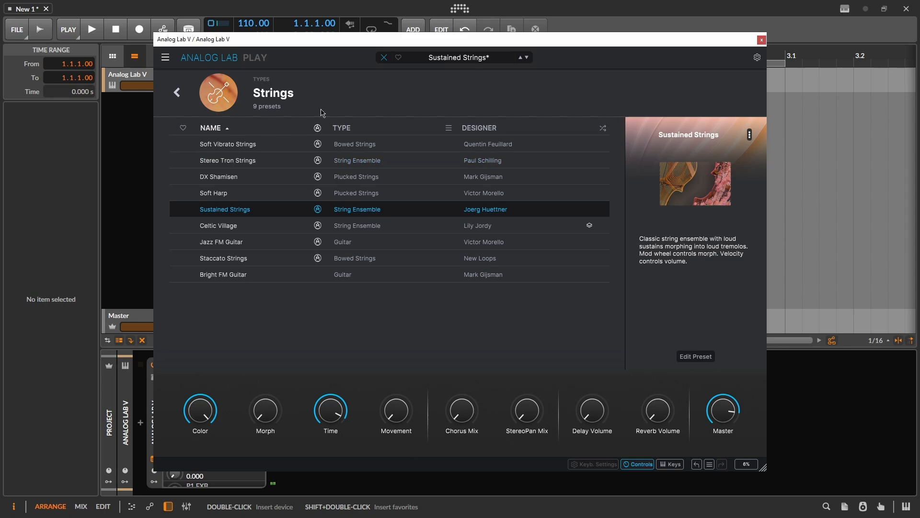
Step: Browse the CS-80 instrument's presets, dismiss the upgrade offer, and audition Analog Flute and Golden Fields
click(176, 93)
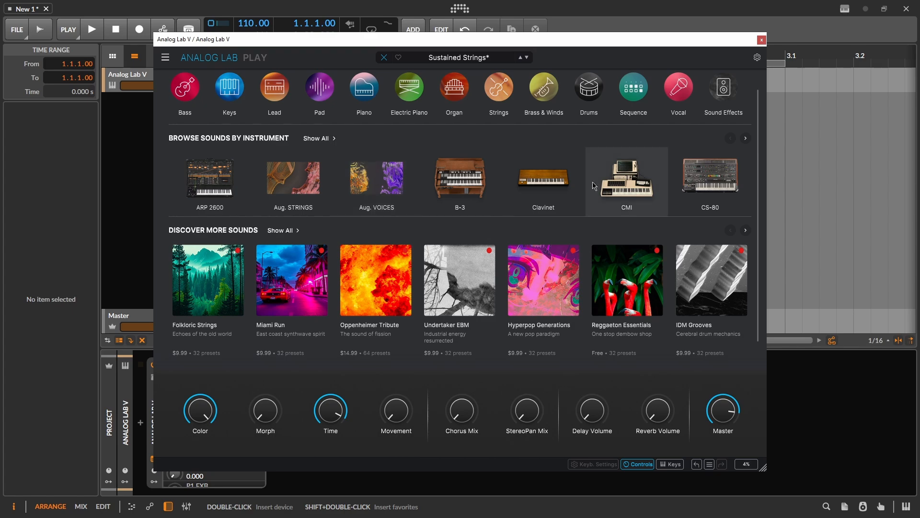
click(721, 171)
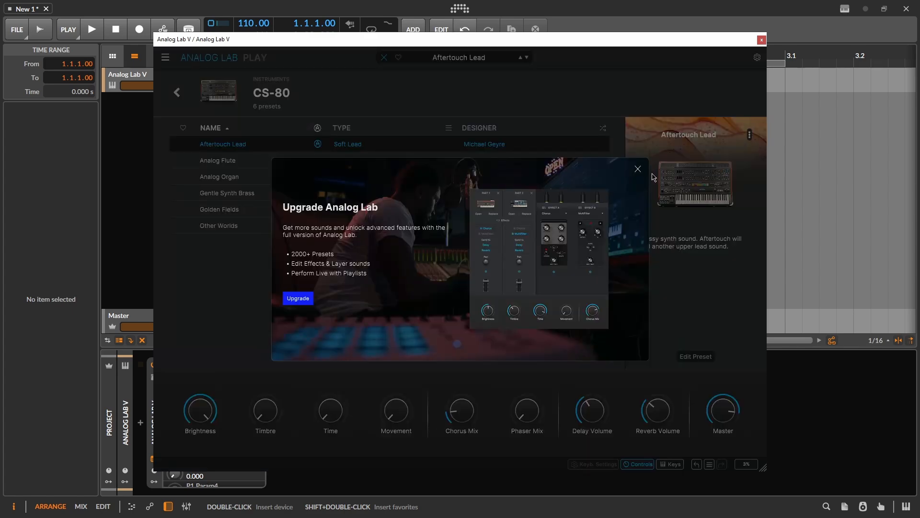
click(637, 169)
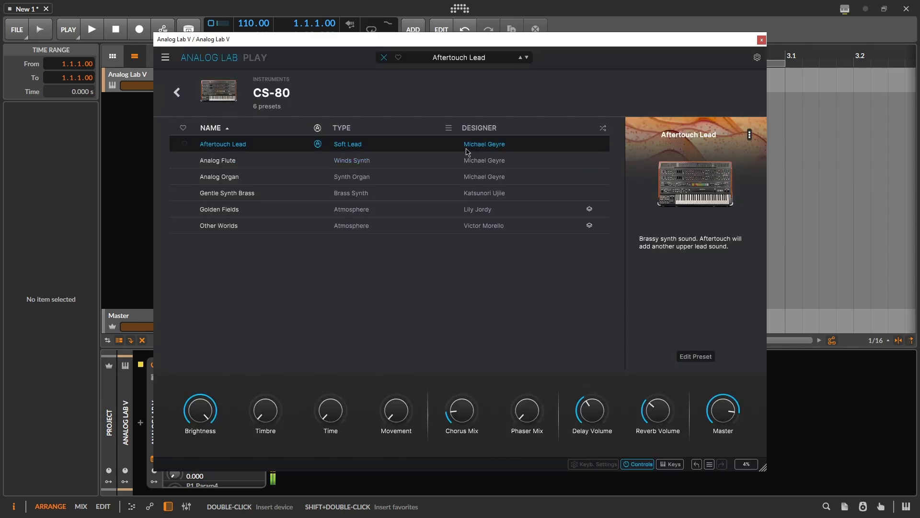
click(437, 165)
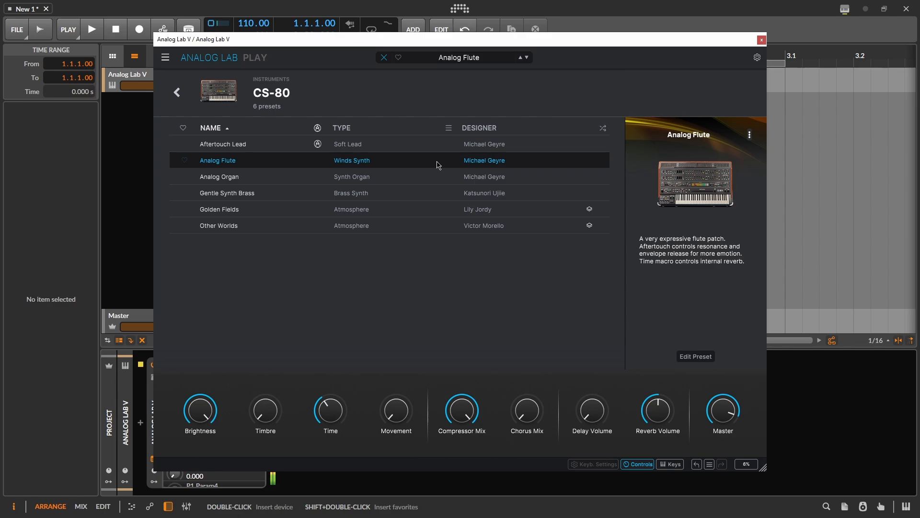
click(428, 210)
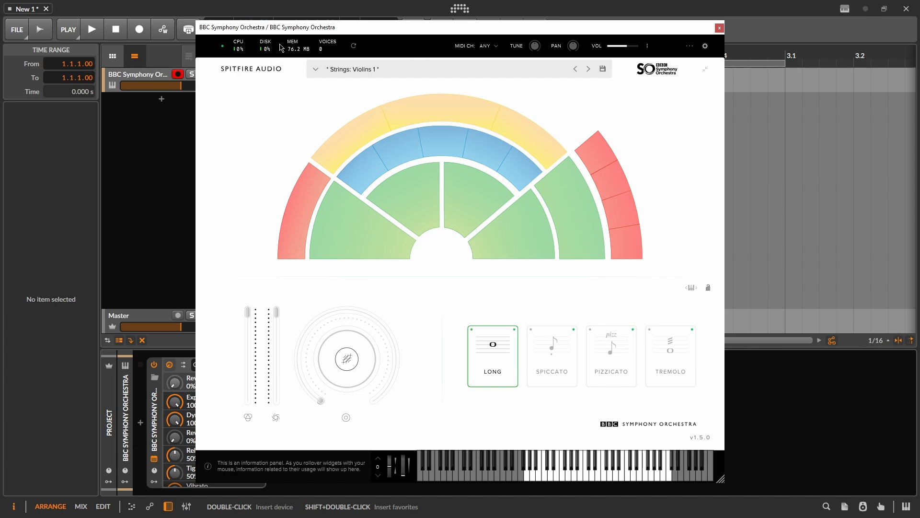
Step: Step through the string sections of BBC Symphony Orchestra as far as Celli and settle on Violins 1
mouse_move(453, 208)
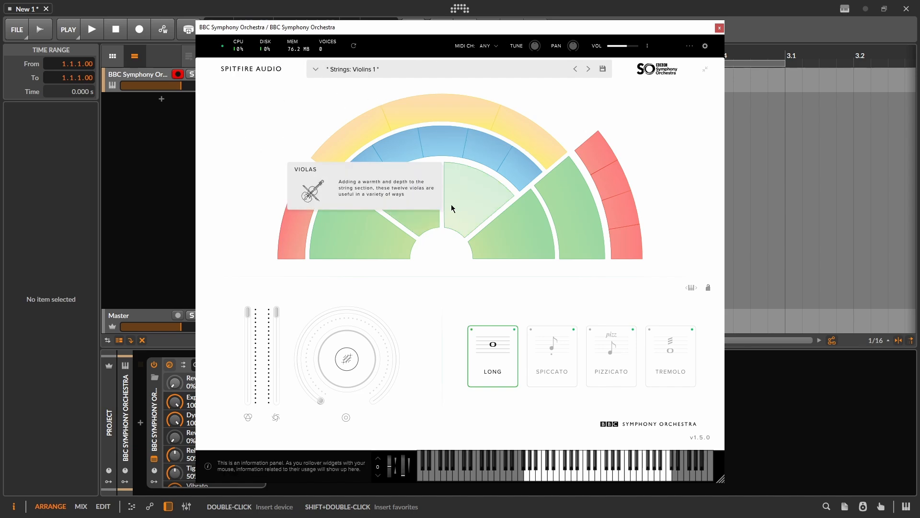
click(378, 236)
click(407, 213)
click(462, 216)
click(490, 221)
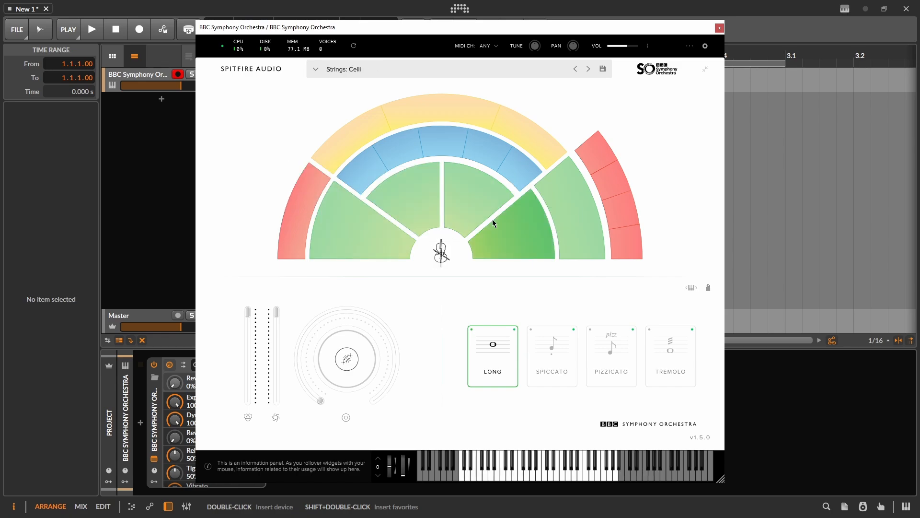
click(460, 214)
click(373, 234)
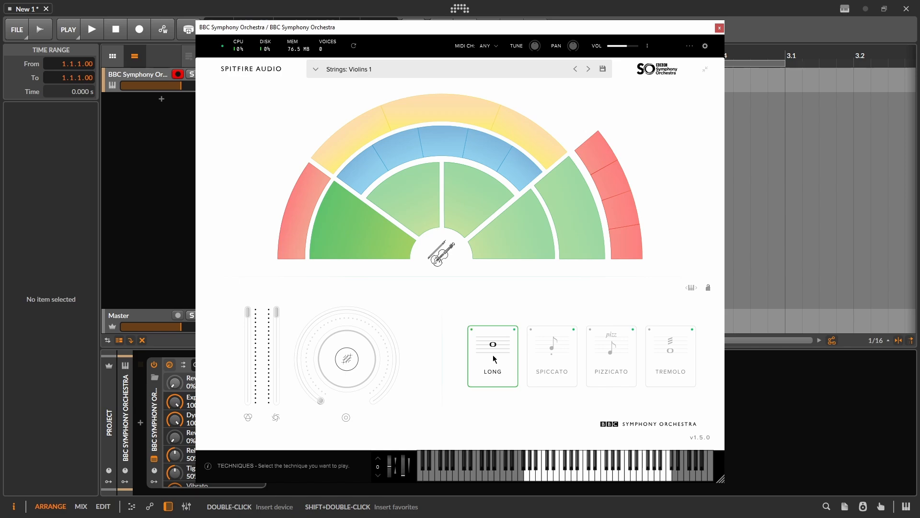
Step: Audition the Violins 1 techniques Spiccato, Pizzicato and Tremolo, including Pizzicato and Tremolo together, and keep only Tremolo active
click(539, 370)
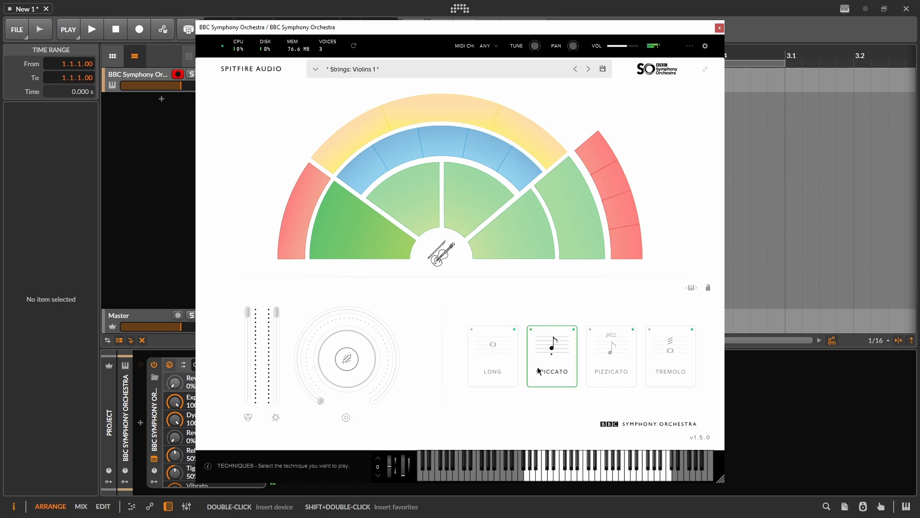
click(622, 373)
click(675, 363)
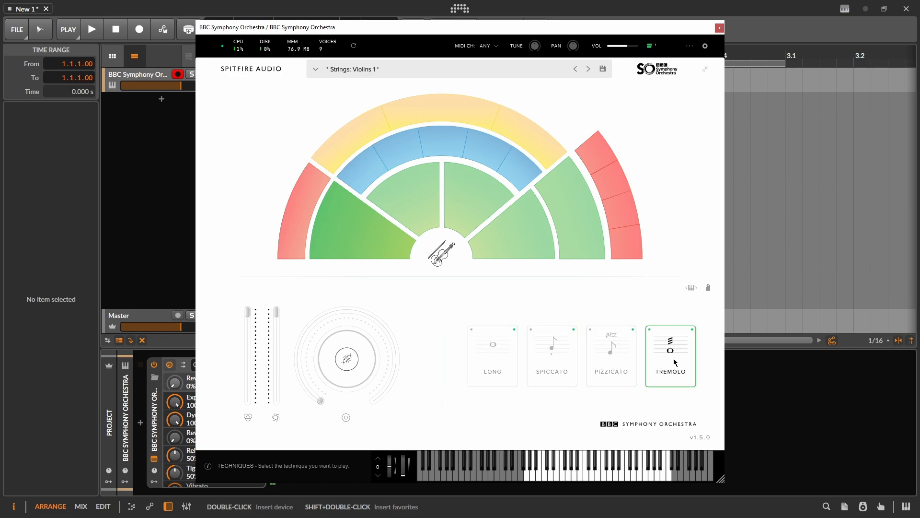
click(626, 359)
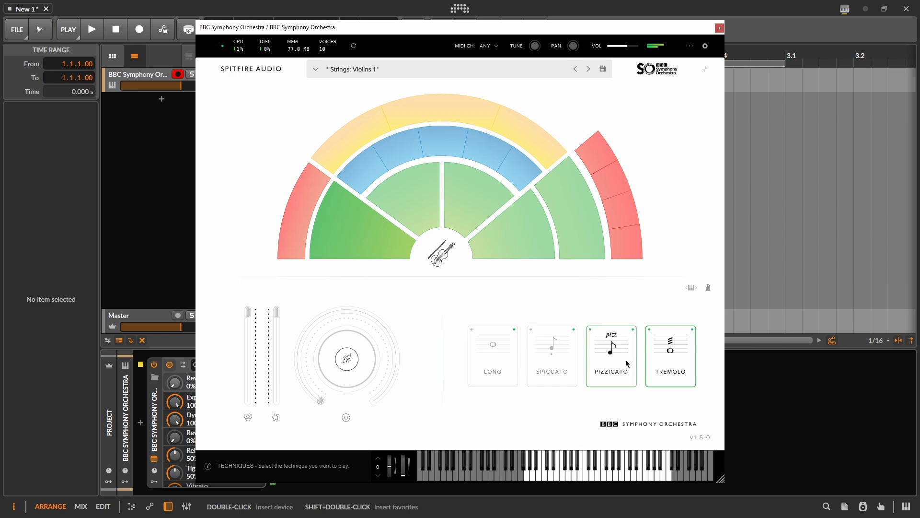
click(531, 353)
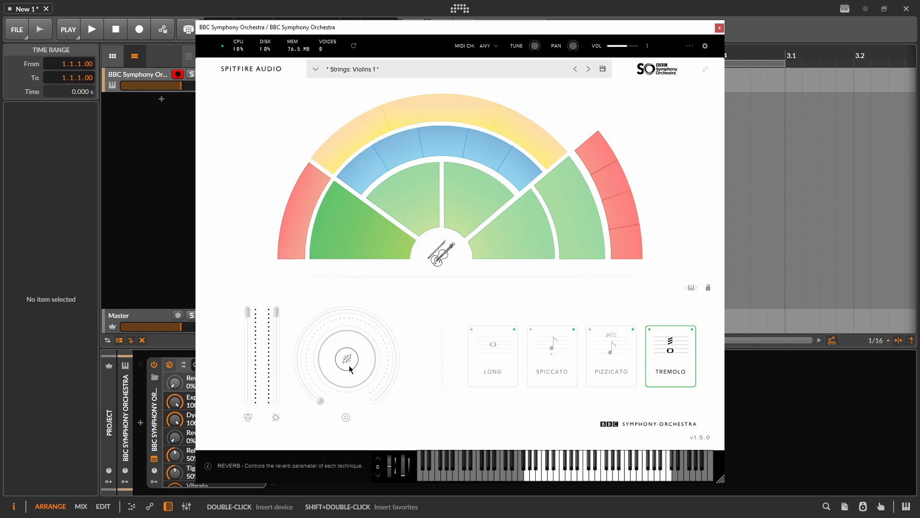
Step: Try lowering the dynamics of the tremolo violins to about 56% and return them to 100%
drag(273, 327, 233, 356)
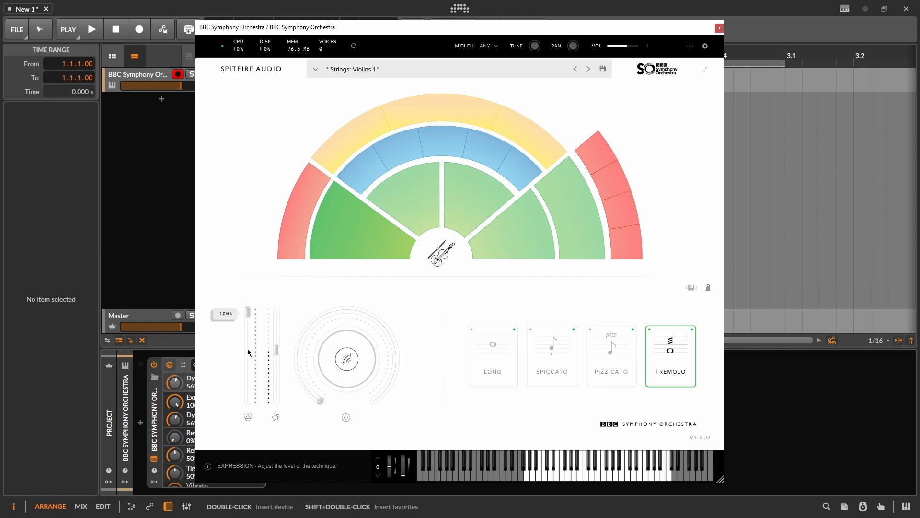
drag(274, 348, 297, 291)
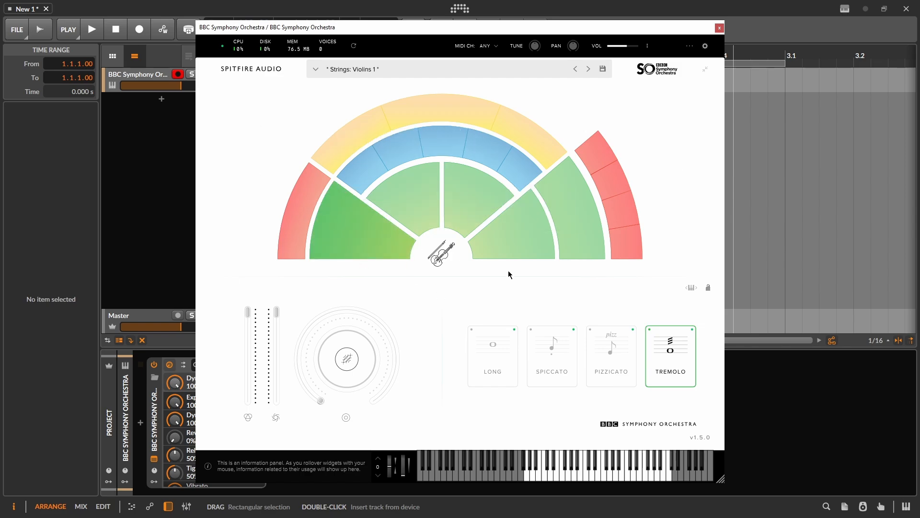
mouse_move(493, 237)
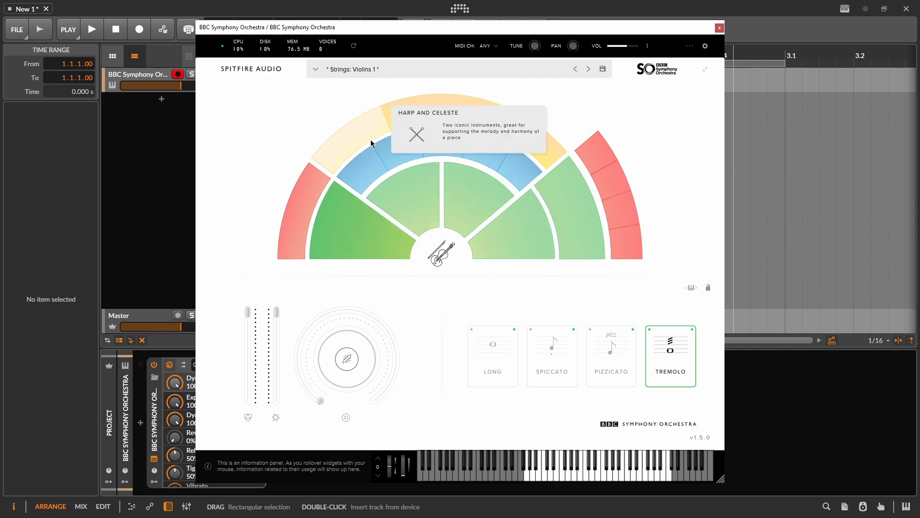
mouse_move(554, 200)
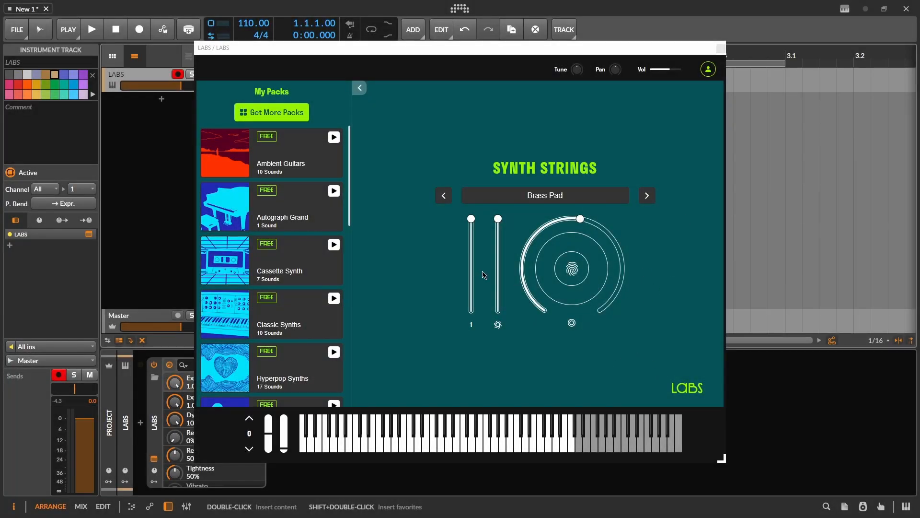
Step: Set the LABS Brass Pad's dynamics to about 77% and expression to about 0.6, and show the large knob's parameter choices
mouse_move(498, 282)
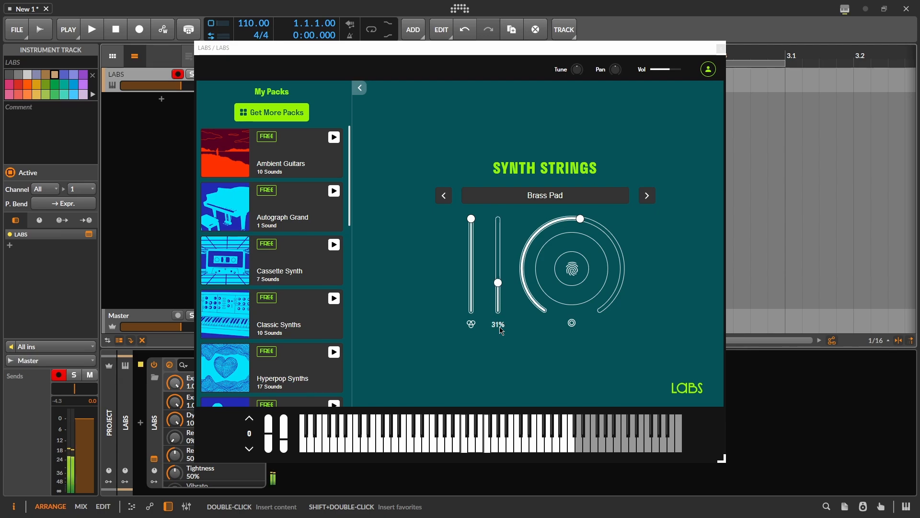
click(470, 278)
drag(470, 281, 512, 244)
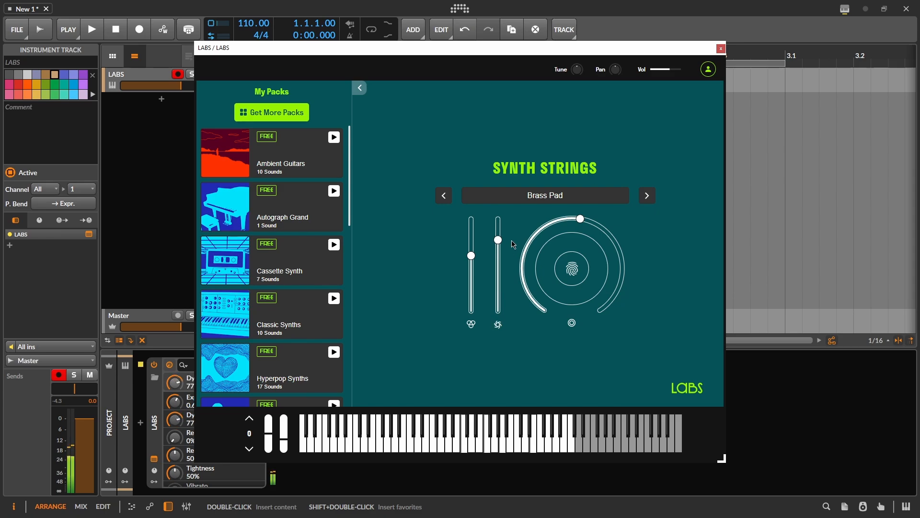
click(556, 261)
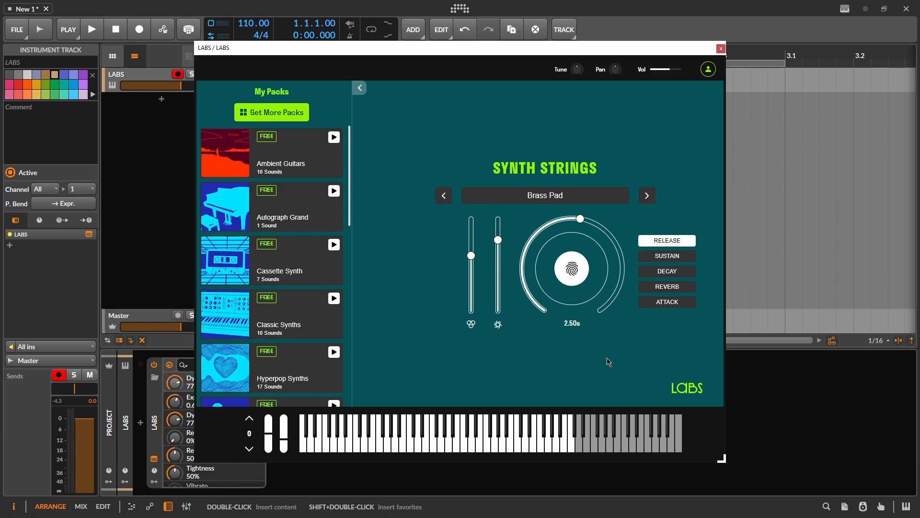
Step: Look through the installed LABS packs and the downloadable packs filtered to the Free tier, and return to the Brass Pad instrument
scroll(269, 209, down, 2)
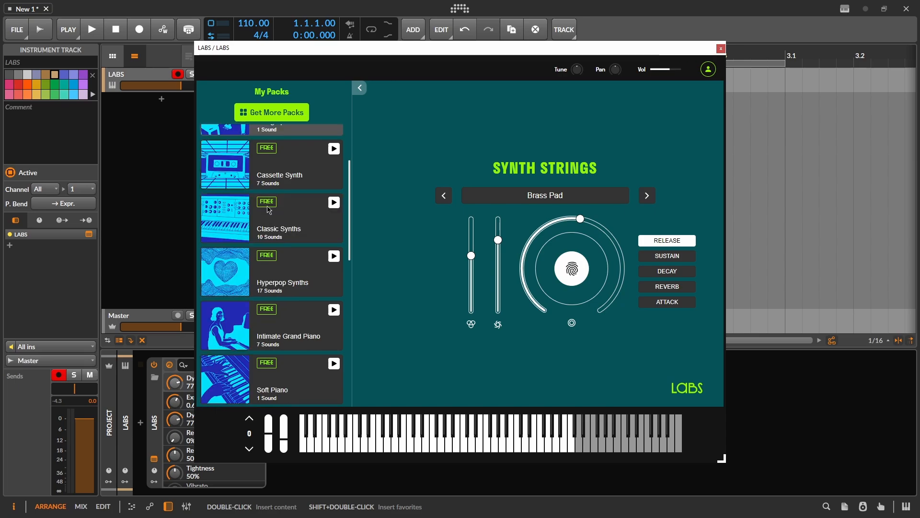
scroll(269, 210, down, 5)
click(270, 115)
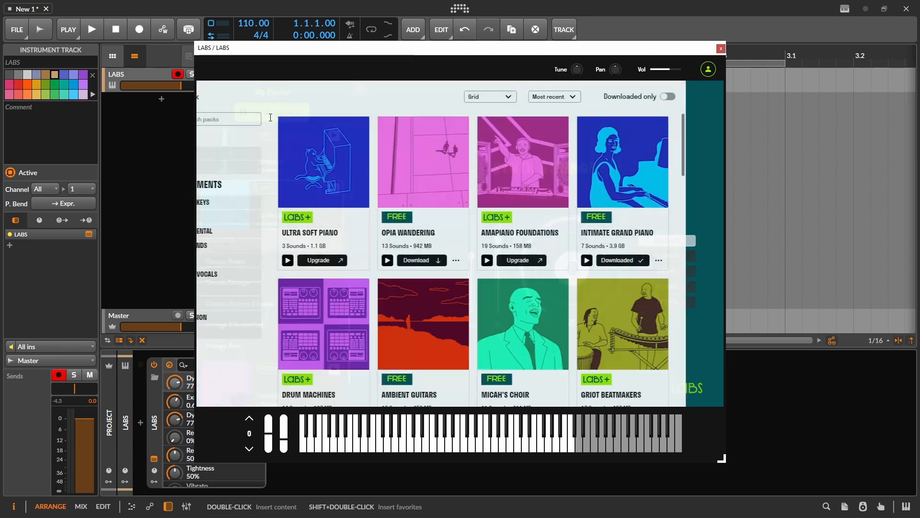
click(257, 153)
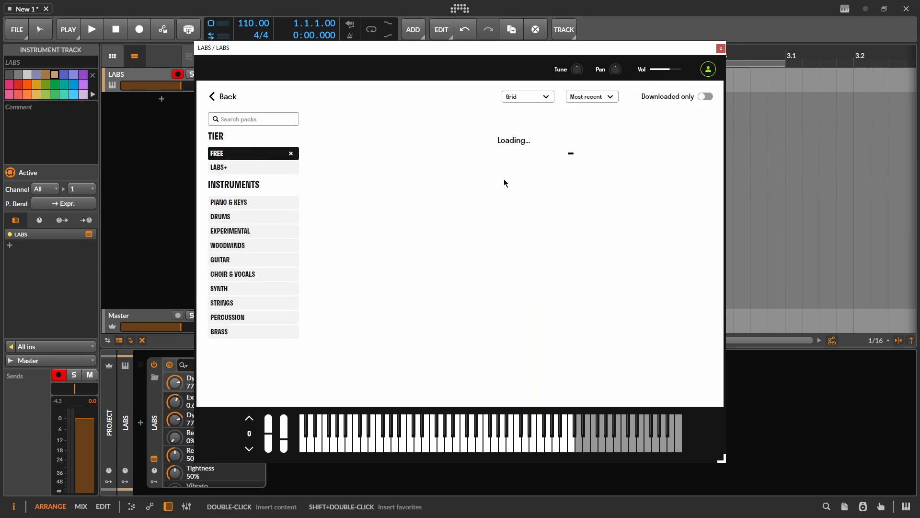
scroll(505, 185, down, 10)
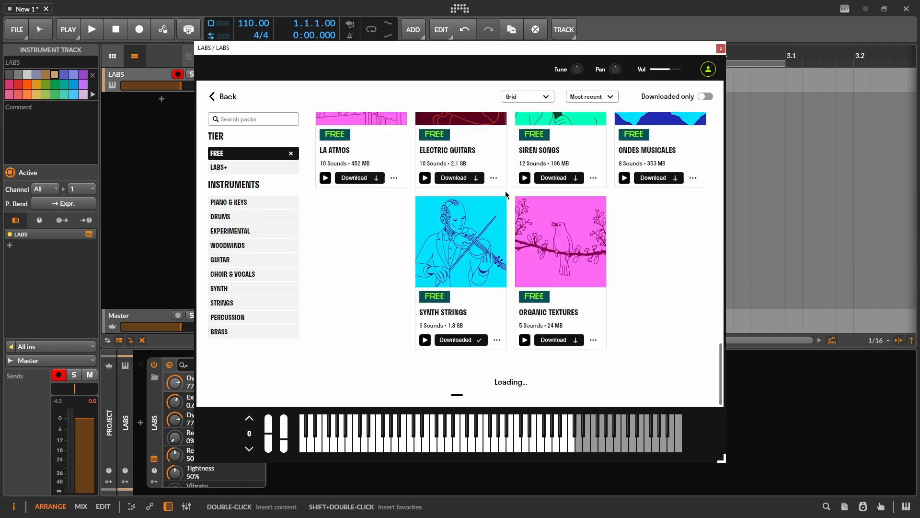
scroll(505, 191, up, 15)
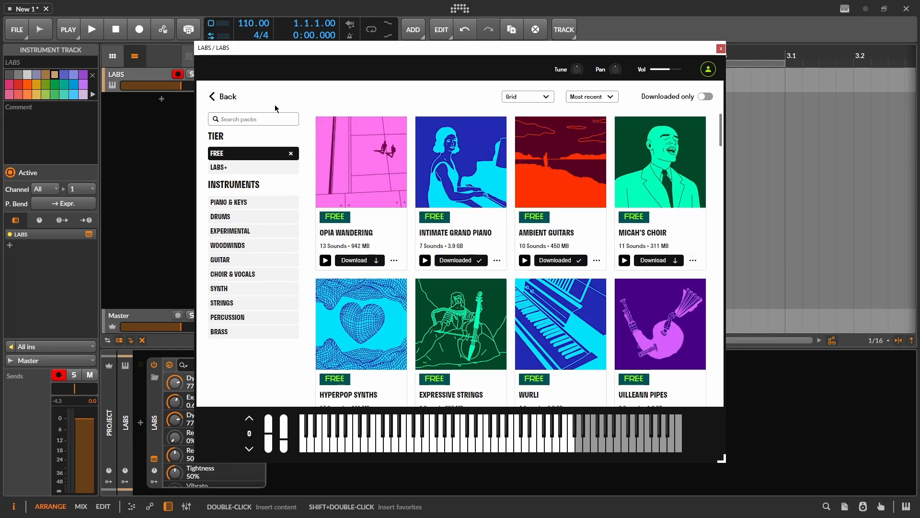
click(223, 96)
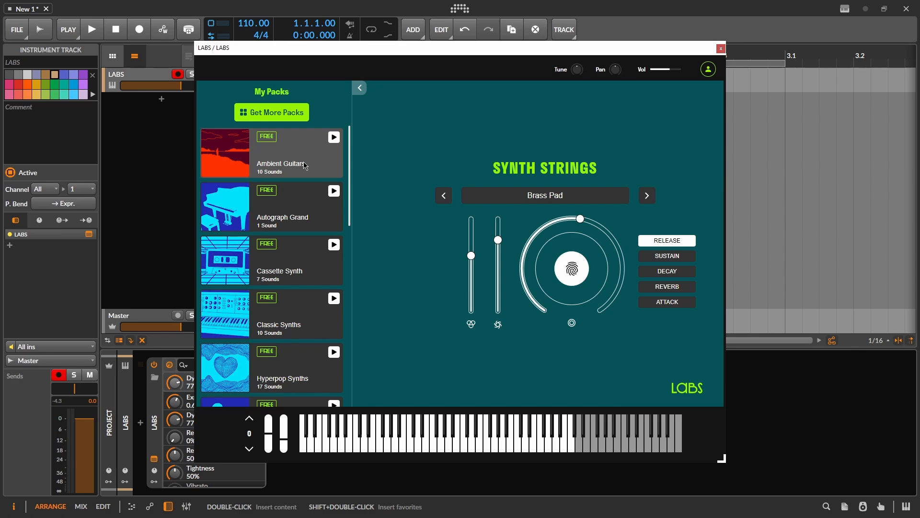
Step: Load the Intimate sound from the Intimate Grand Piano pack in LABS
scroll(305, 165, down, 3)
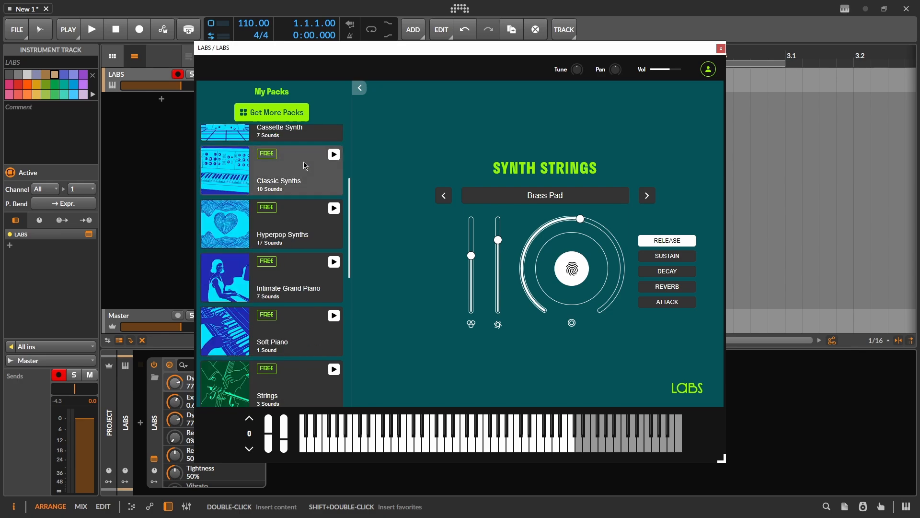
scroll(305, 165, down, 2)
click(293, 196)
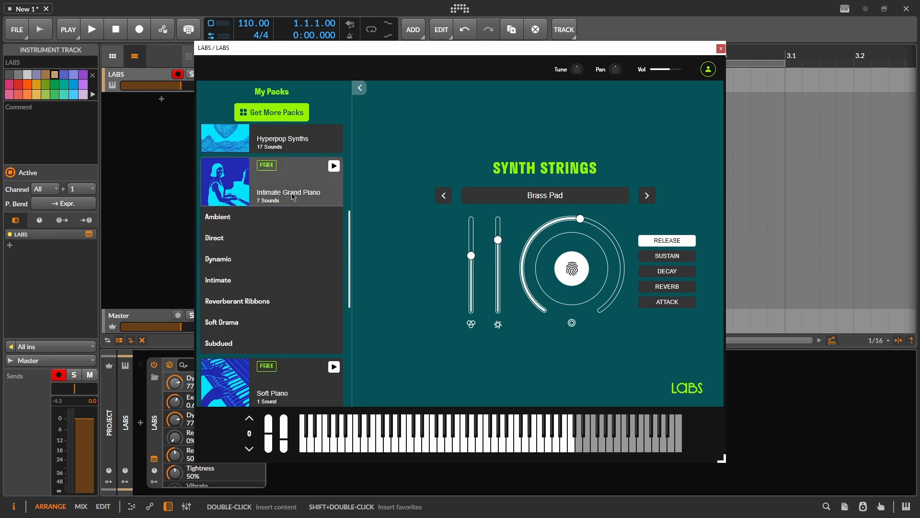
click(267, 280)
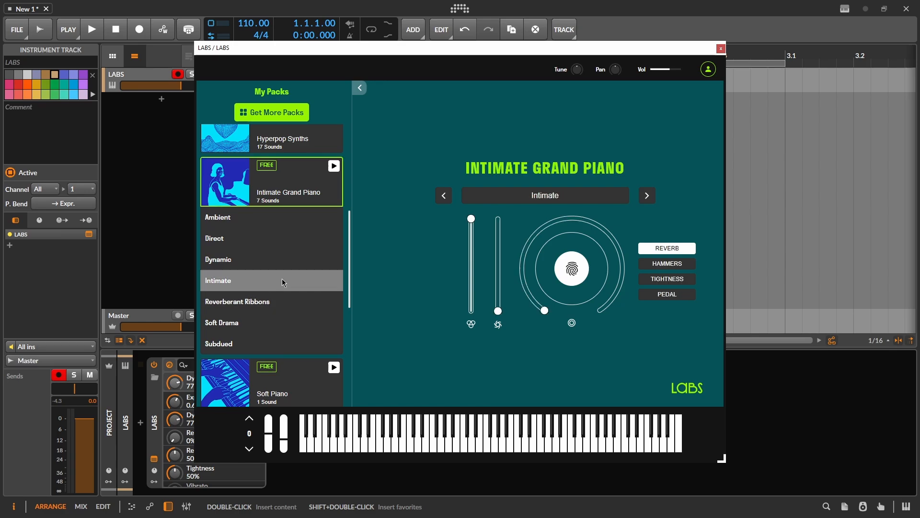
Step: Raise the Intimate piano's expression slider to its maximum and set its reverb to about 57%
click(492, 280)
drag(492, 280, 503, 217)
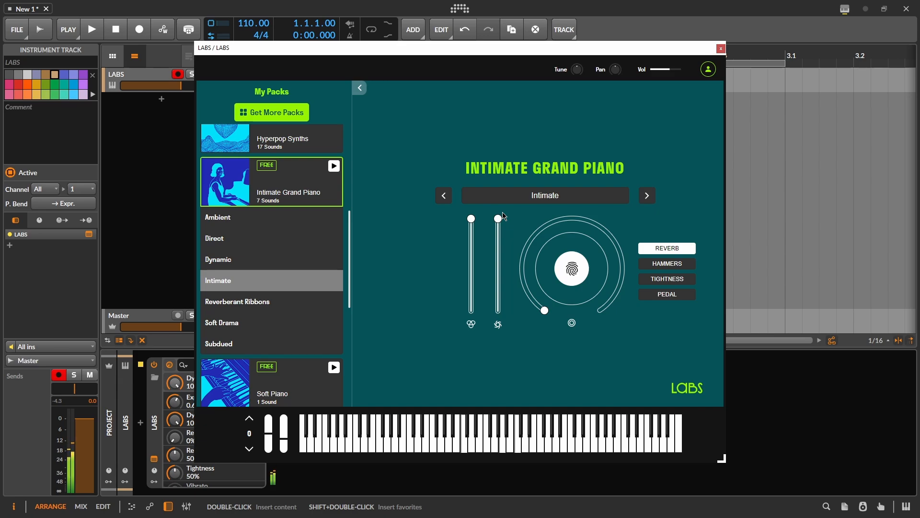
drag(517, 296, 598, 208)
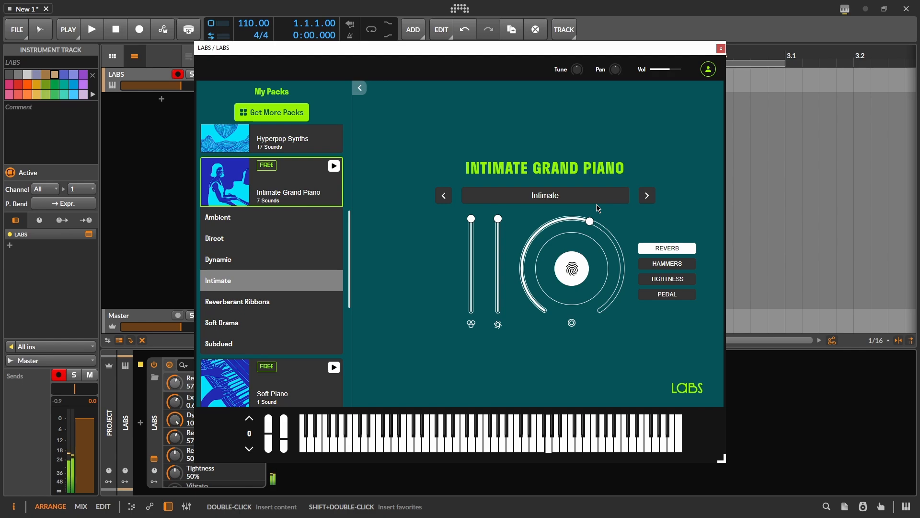
scroll(231, 258, down, 5)
scroll(231, 258, up, 5)
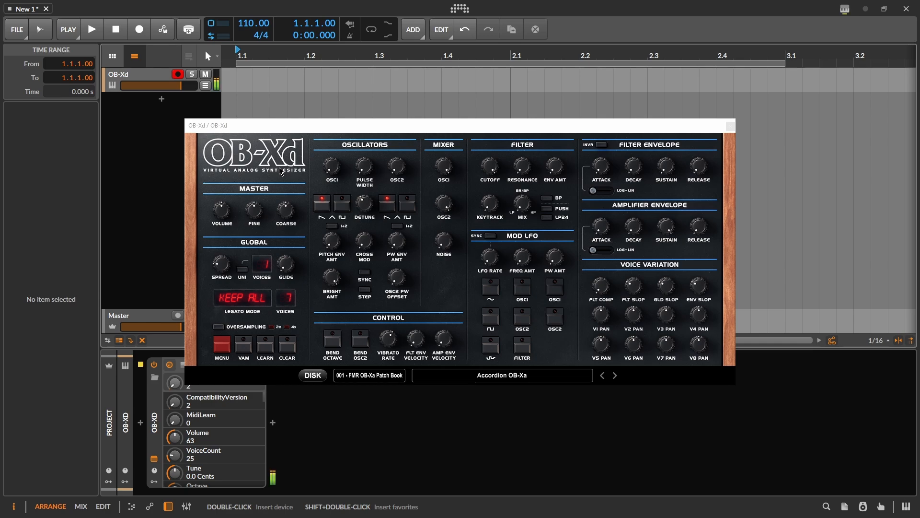
Step: Switch OB-Xd to the 008 - Bass 1 bank and move the plugin window slightly higher
click(378, 376)
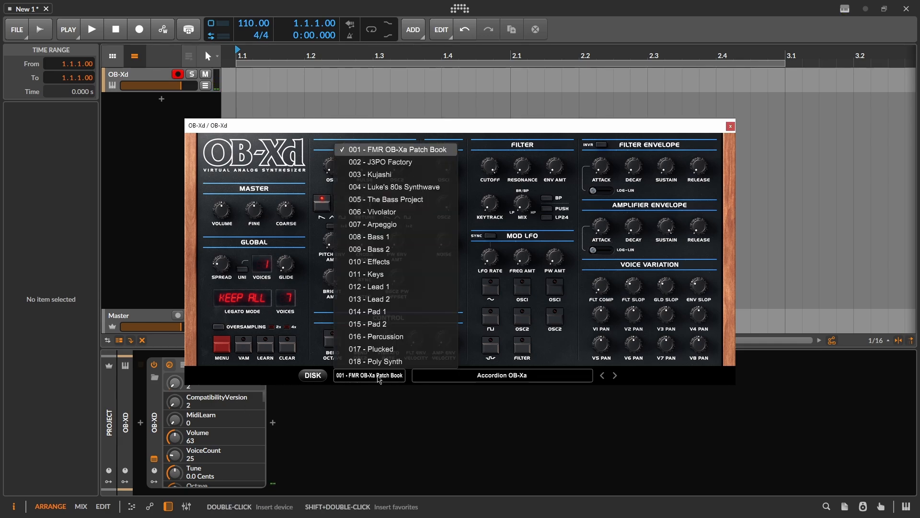
click(433, 242)
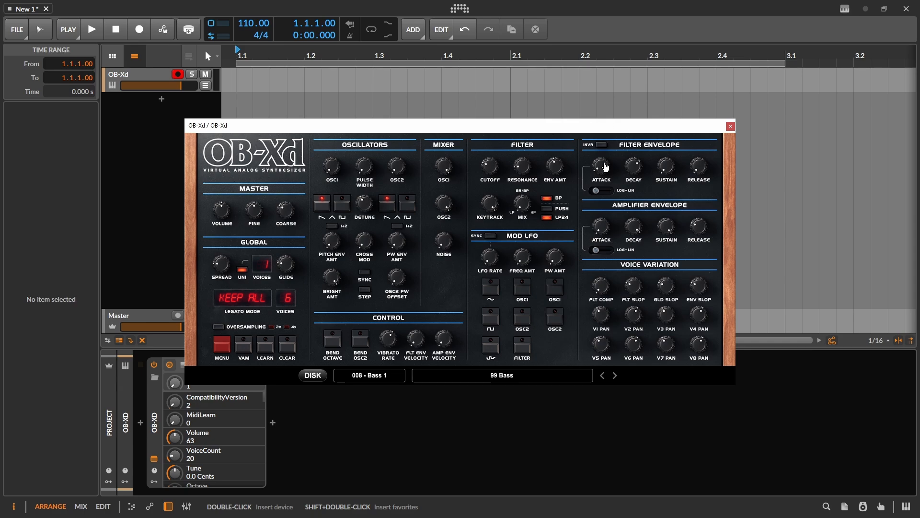
drag(609, 126, 608, 91)
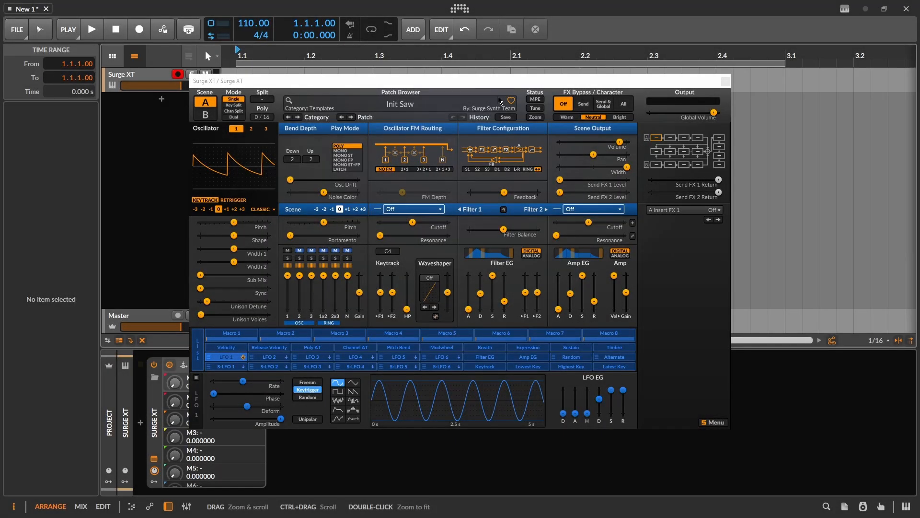
Step: Load the factory Sequences patch I Want To Get Well in Surge XT
click(397, 111)
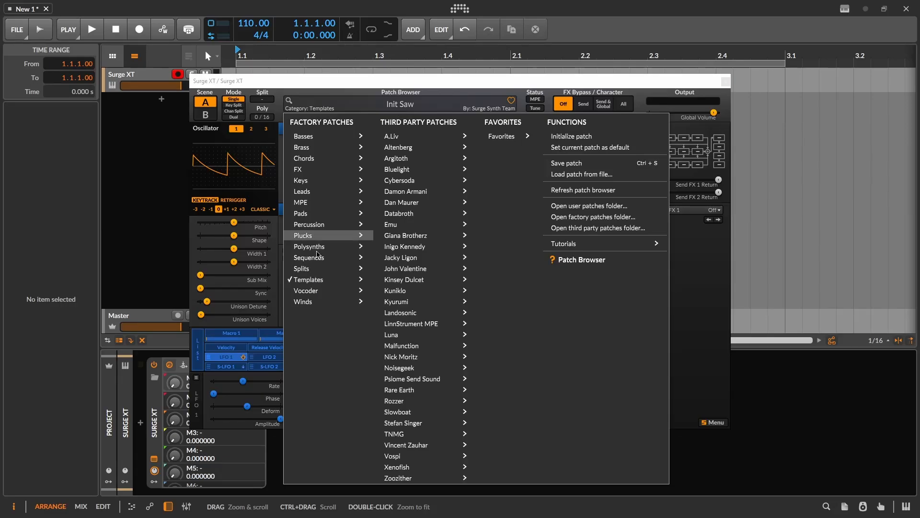
mouse_move(317, 259)
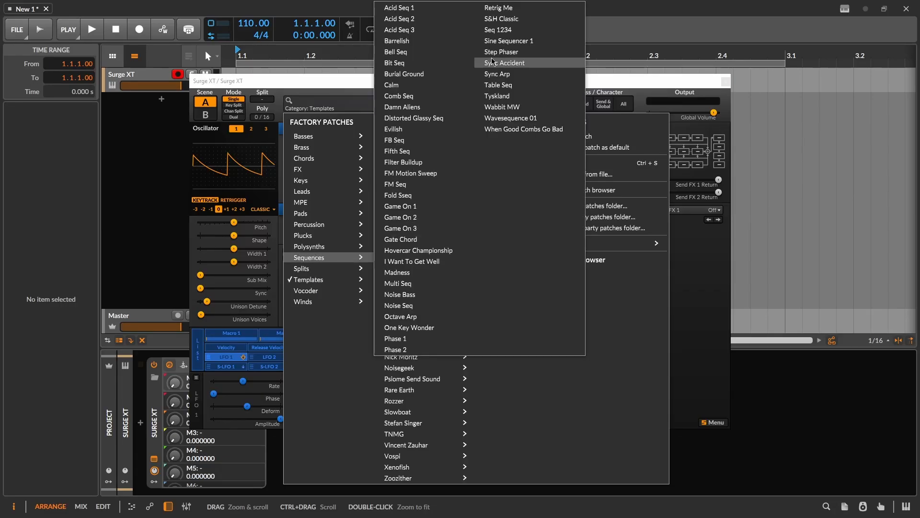
click(412, 262)
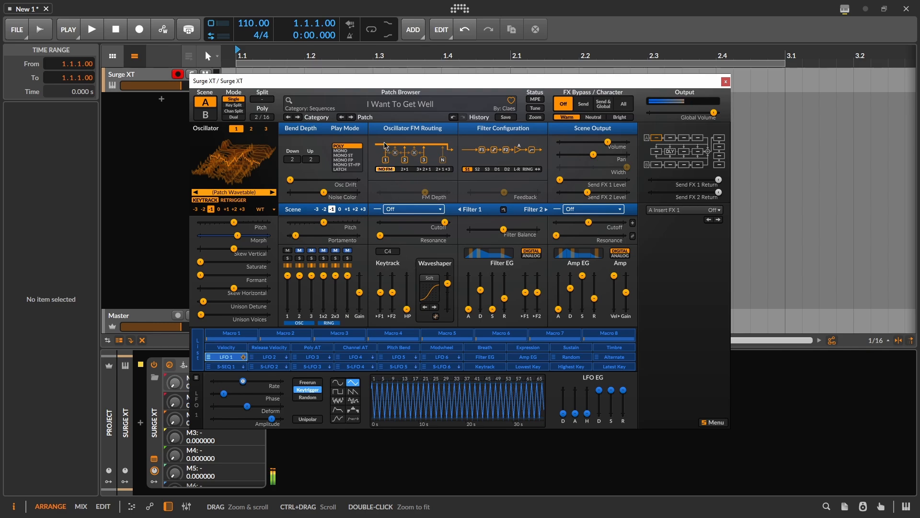
Step: Load the House Organ patch from the factory Keys category
click(389, 106)
mouse_move(351, 183)
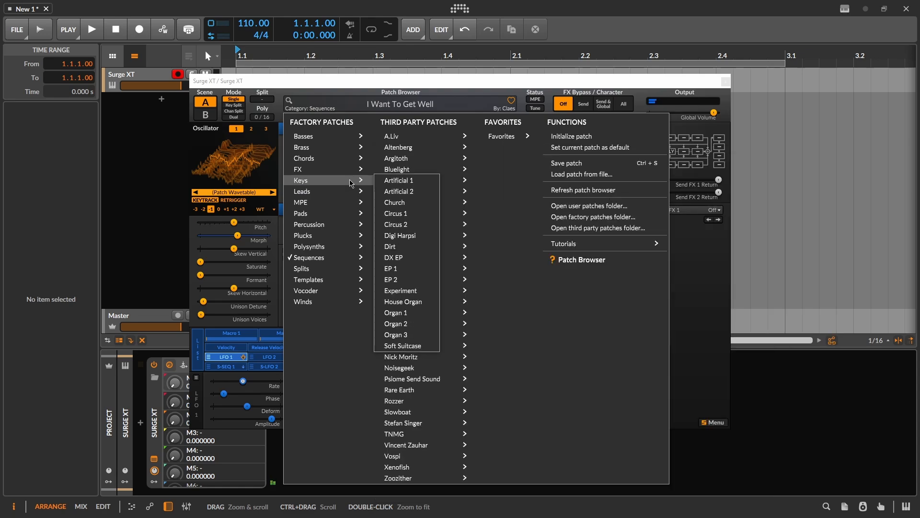
click(398, 301)
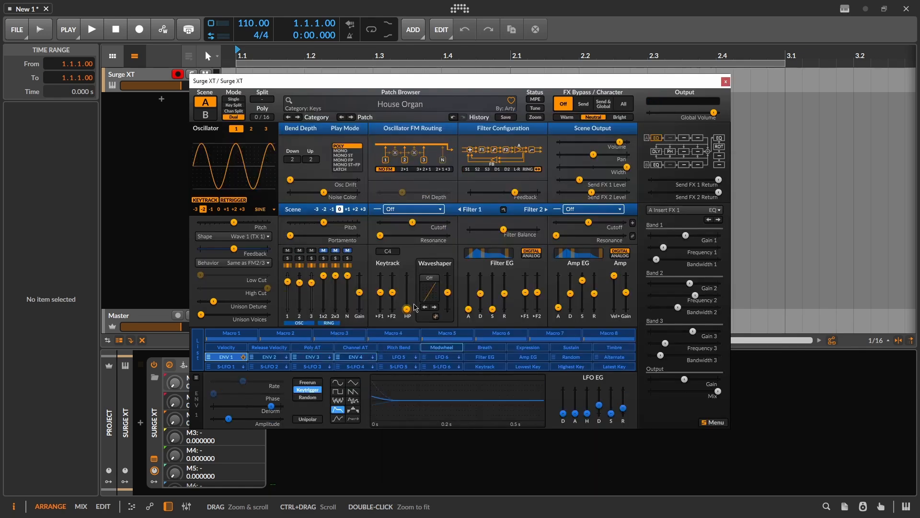
Step: Load the Karplus Pulse pad from the third-party Rare Earth patches
click(393, 107)
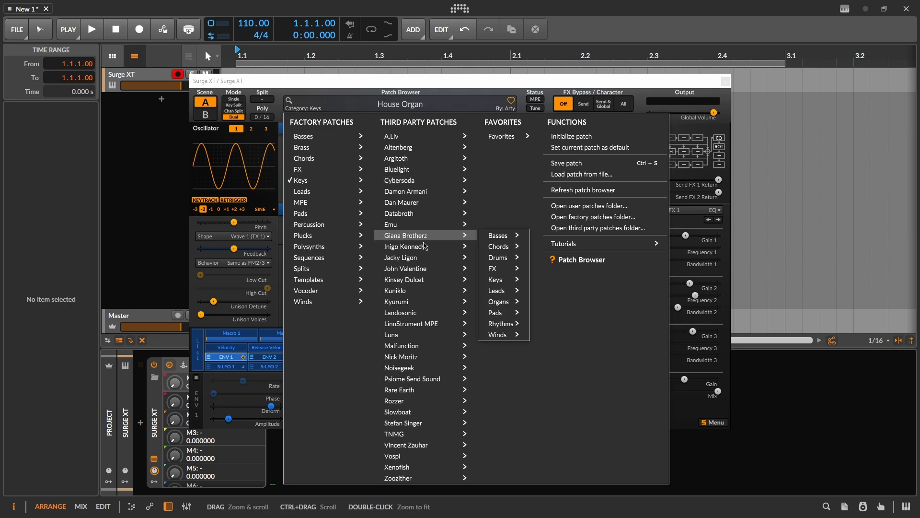
mouse_move(343, 229)
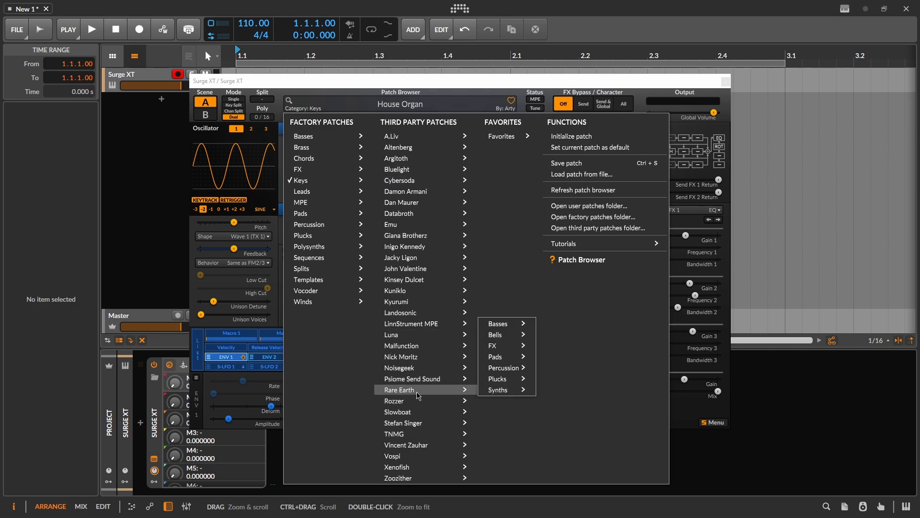
mouse_move(457, 394)
mouse_move(506, 363)
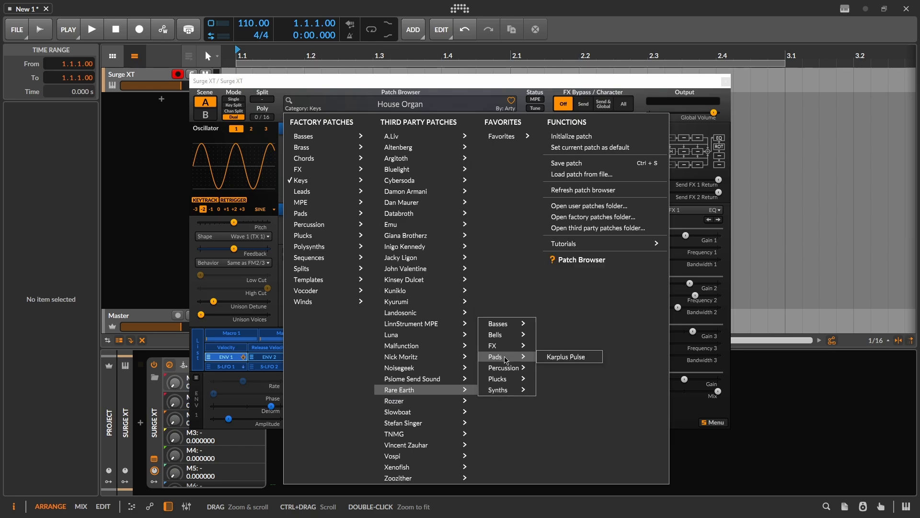
click(544, 359)
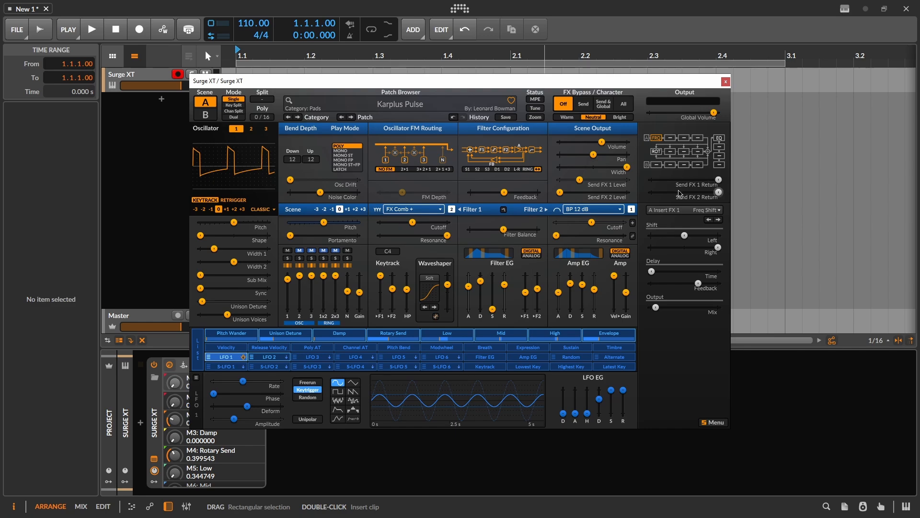
mouse_move(680, 194)
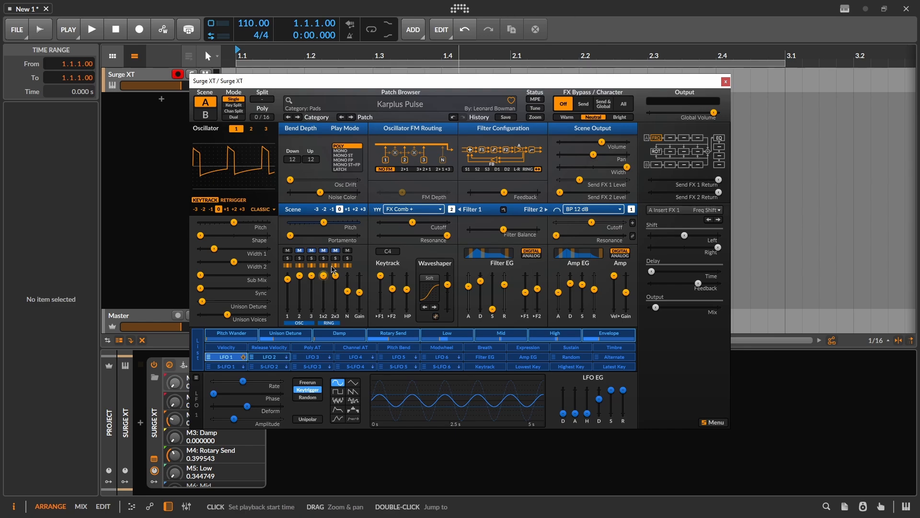
mouse_move(338, 243)
mouse_move(571, 242)
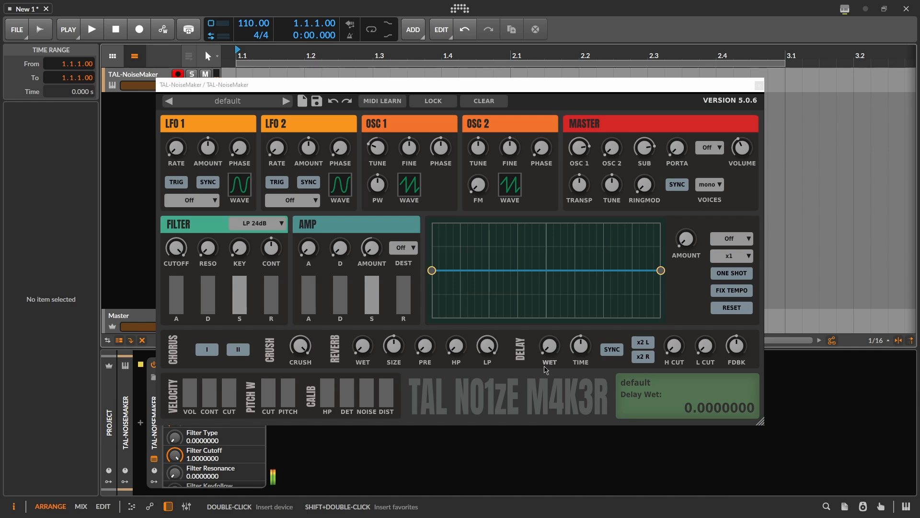
Step: Step TAL-NoiseMaker forward from the default preset through ARP 303 Like FN to ARP 2050 Punk TAL
click(286, 100)
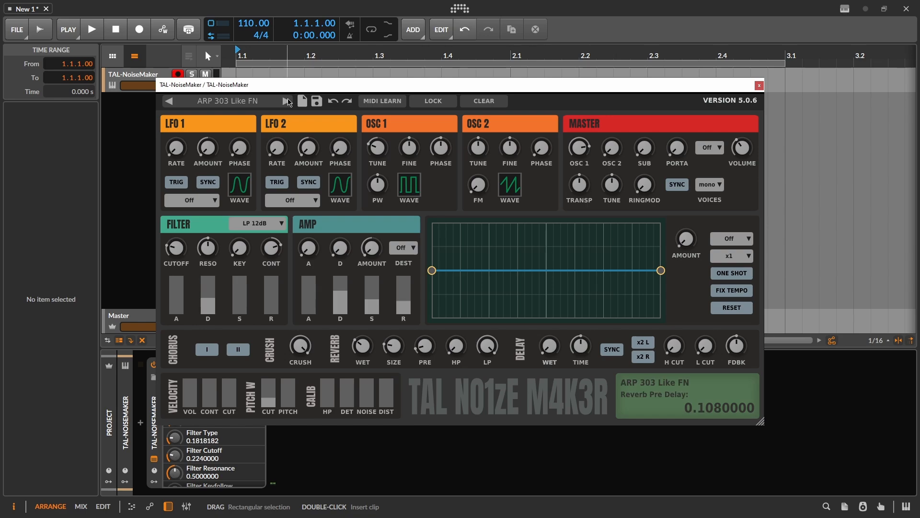
click(287, 101)
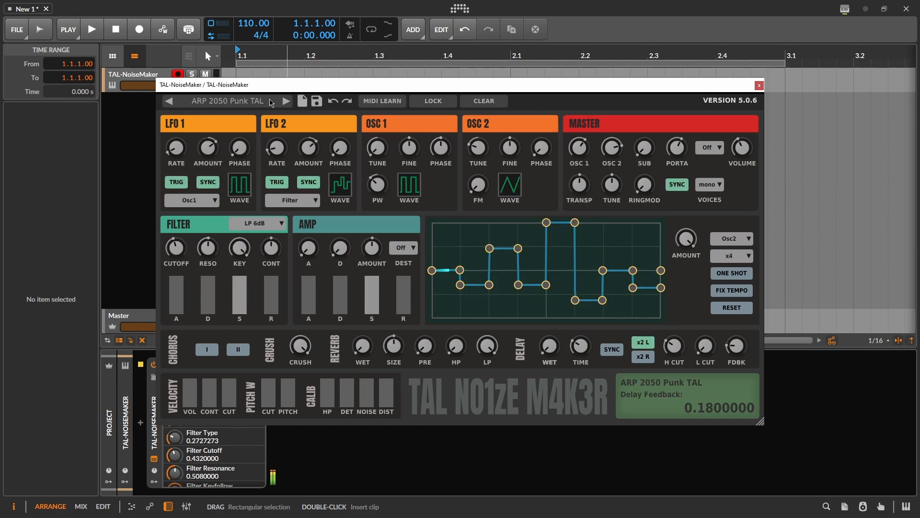
Step: Load the factory lead preset LD Bon Voyage FN and step forward through LD Breadbin Burble AS to the preset after it
click(271, 103)
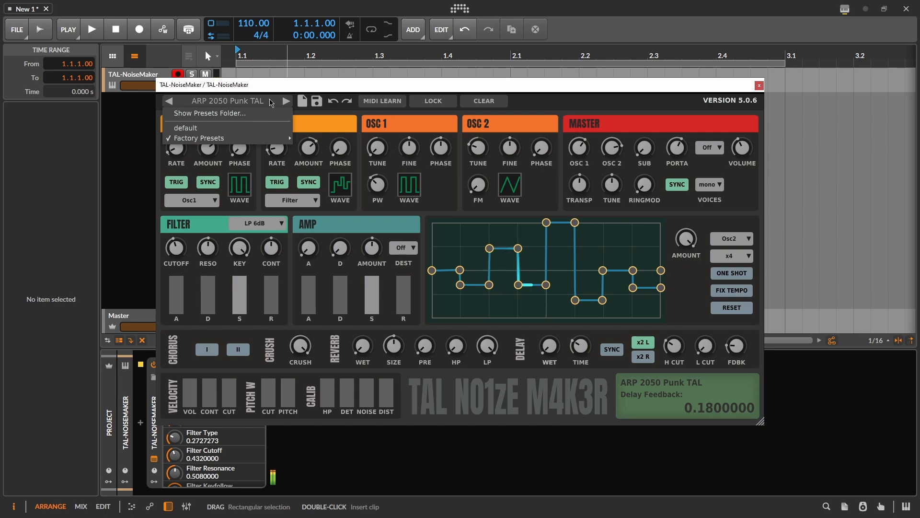
mouse_move(277, 136)
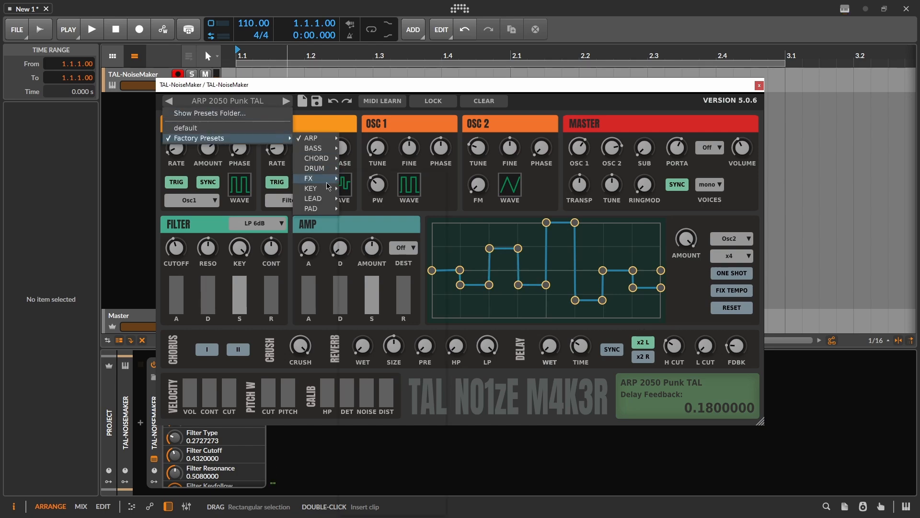
mouse_move(330, 200)
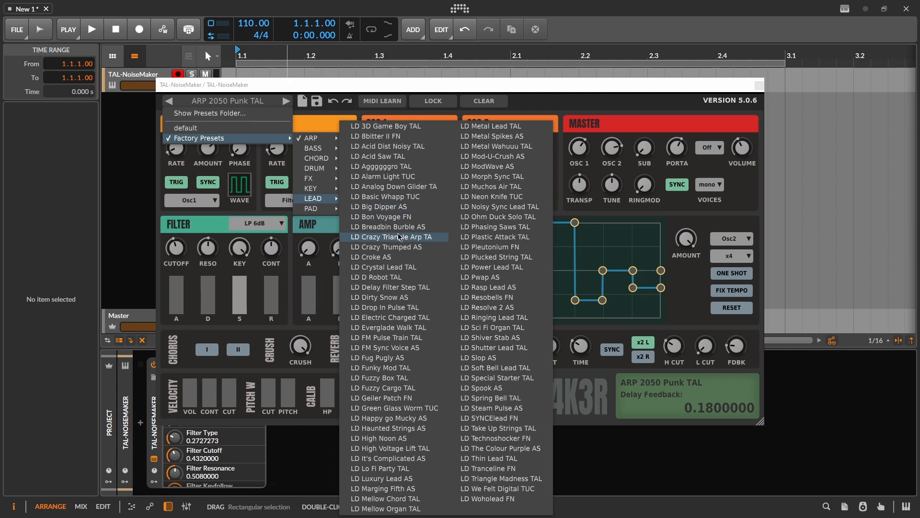
click(396, 217)
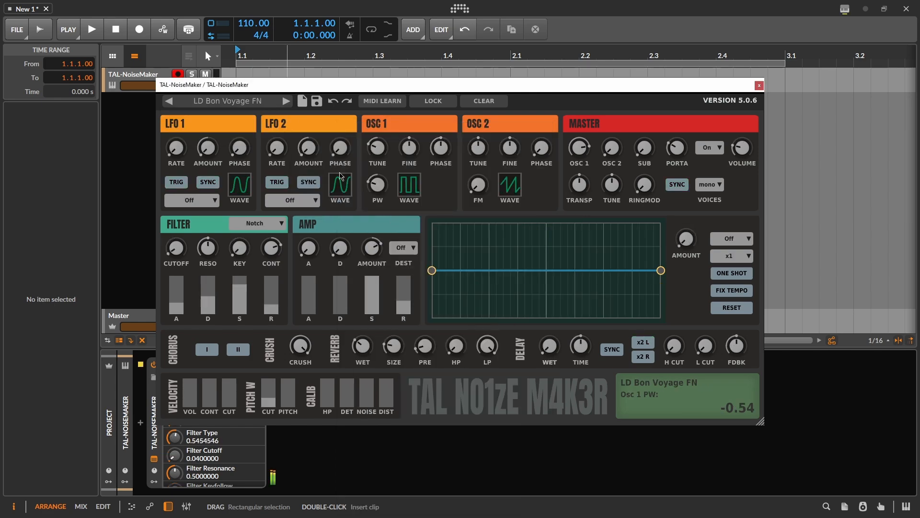
click(286, 101)
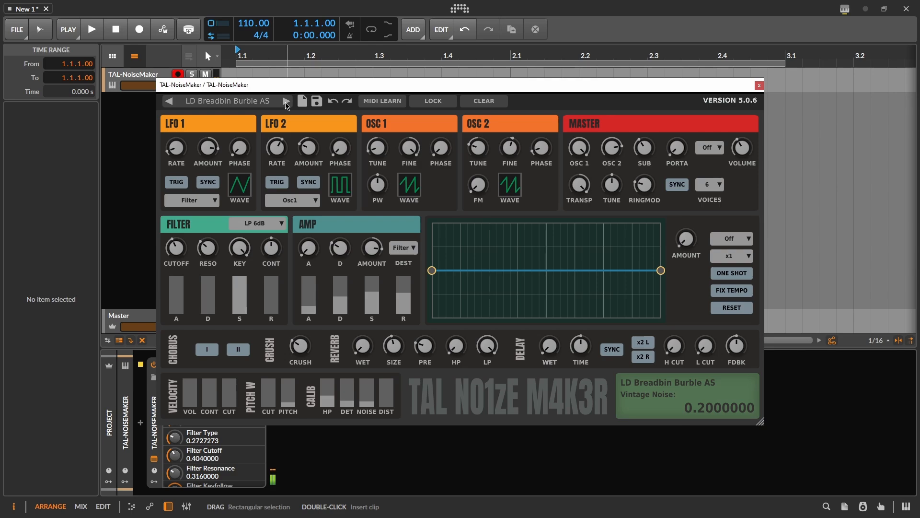
click(286, 101)
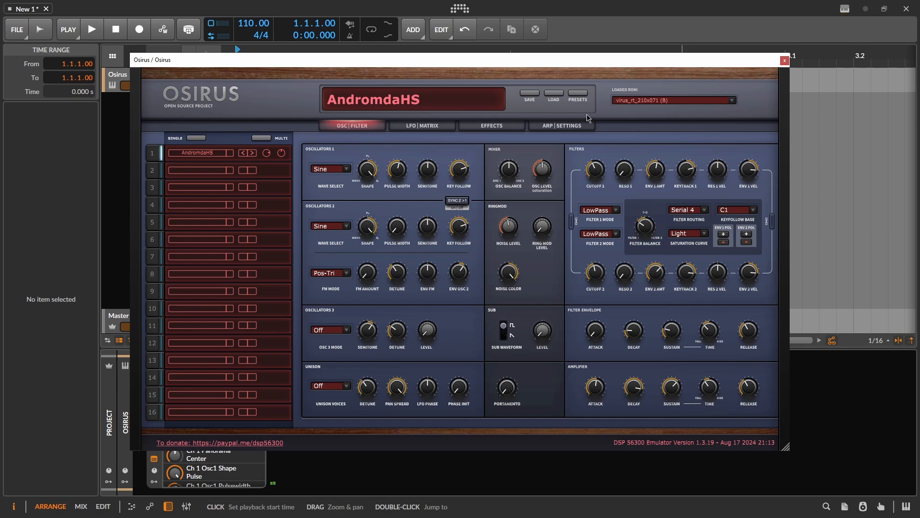
Step: Load the HotStepsHS patch from factory Bank F in the Osirus preset browser
click(578, 93)
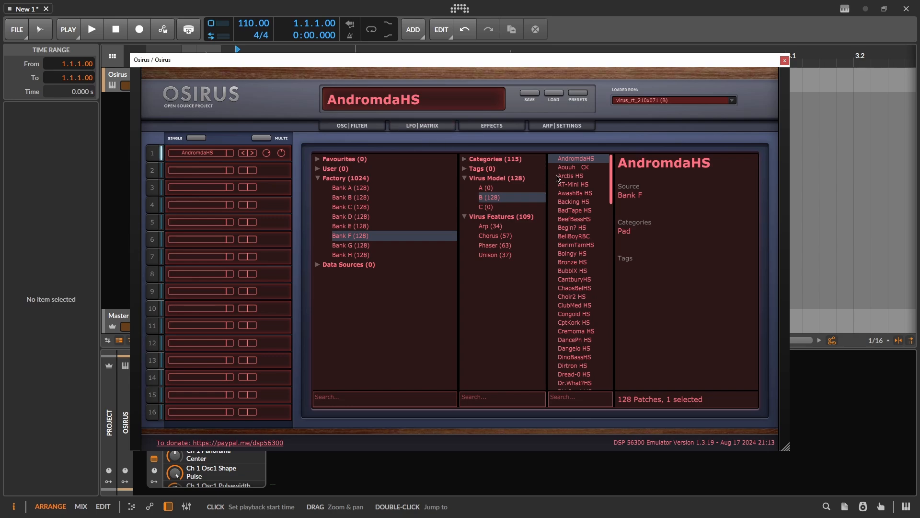
scroll(594, 216, down, 2)
scroll(580, 261, down, 9)
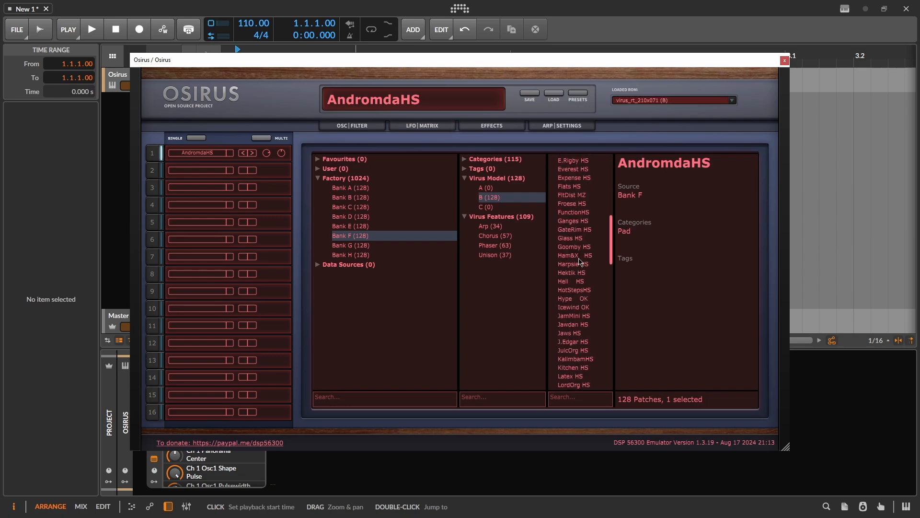
click(576, 290)
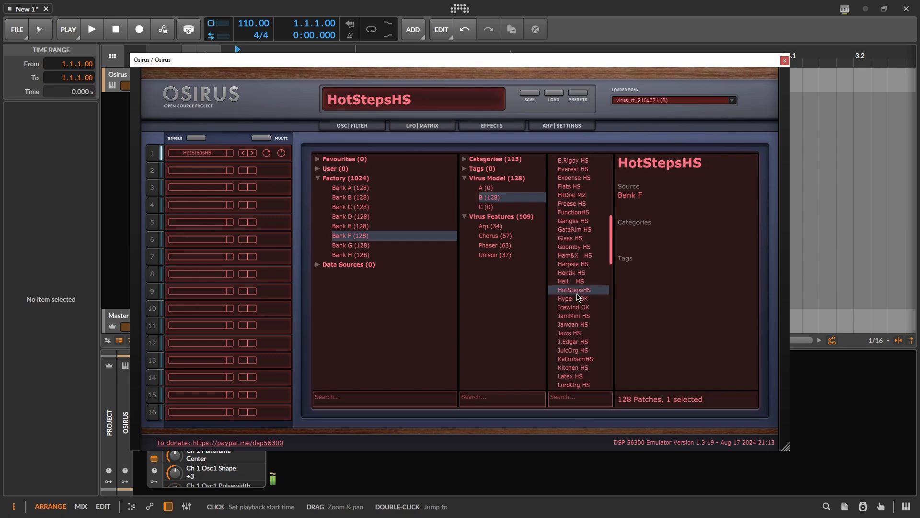
scroll(578, 298, down, 1)
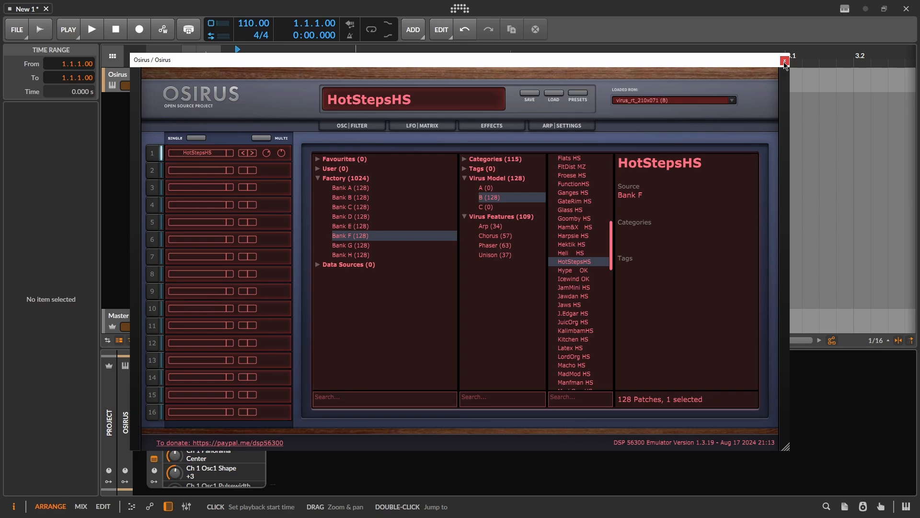
Step: Show the oscillator and filter page of Osirus
click(379, 126)
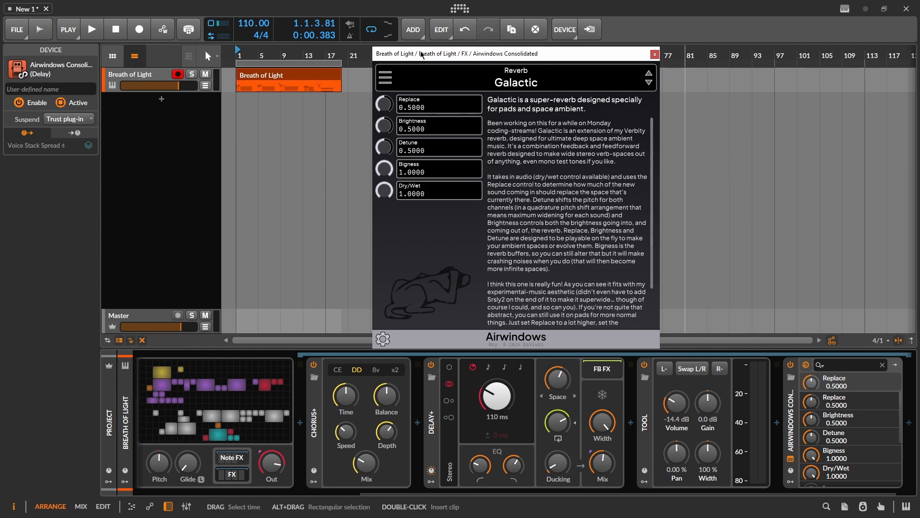
Step: Look over the Airwindows Consolidated effect categories and filter the effect list by one of its collections
click(386, 77)
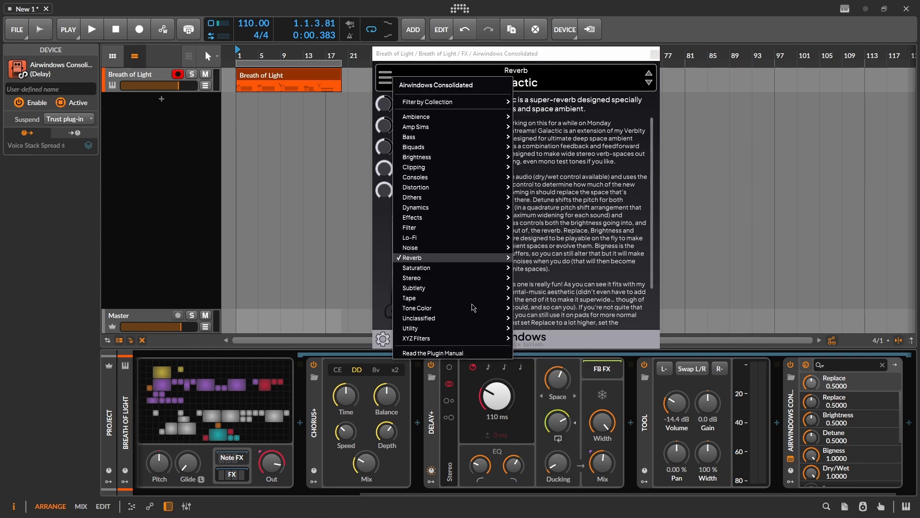
mouse_move(458, 105)
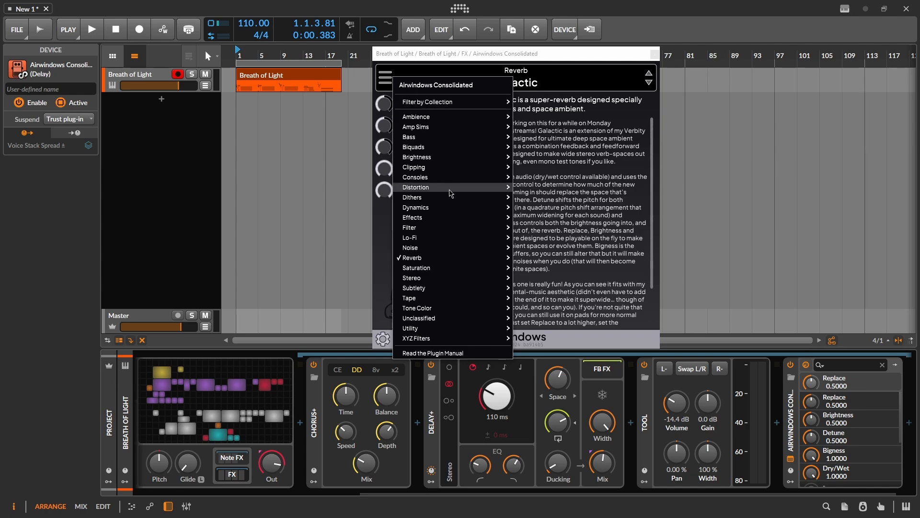
mouse_move(458, 230)
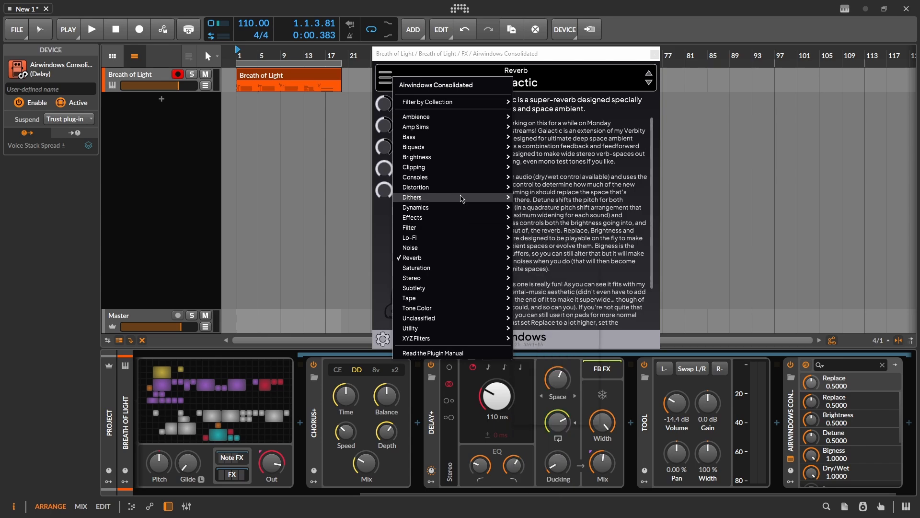
mouse_move(481, 163)
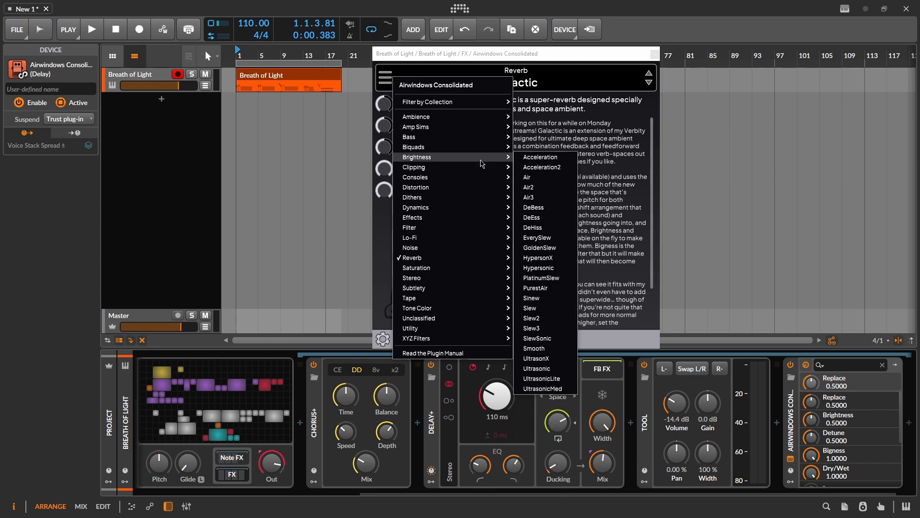
mouse_move(499, 101)
click(532, 109)
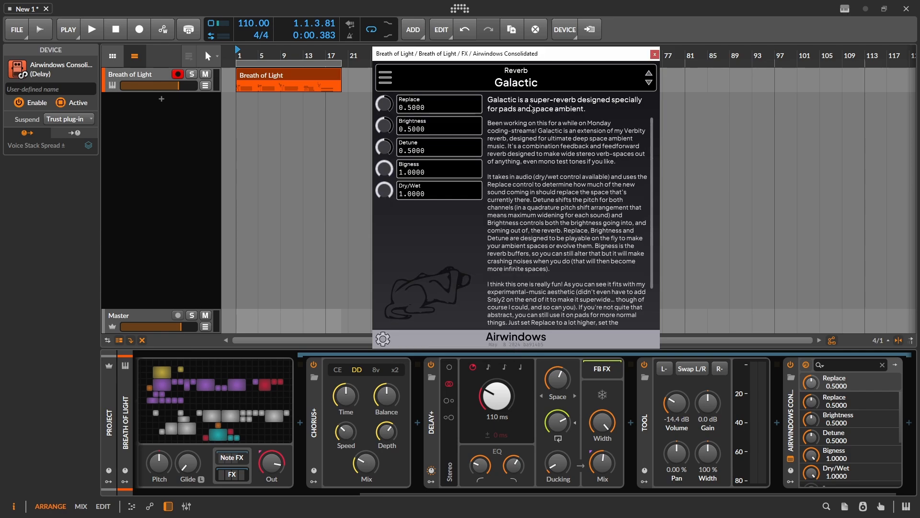
Step: Bypass the Airwindows device, play the Breath of Light clip dry and set the Tool volume to -5.3 dB
click(791, 365)
key(space)
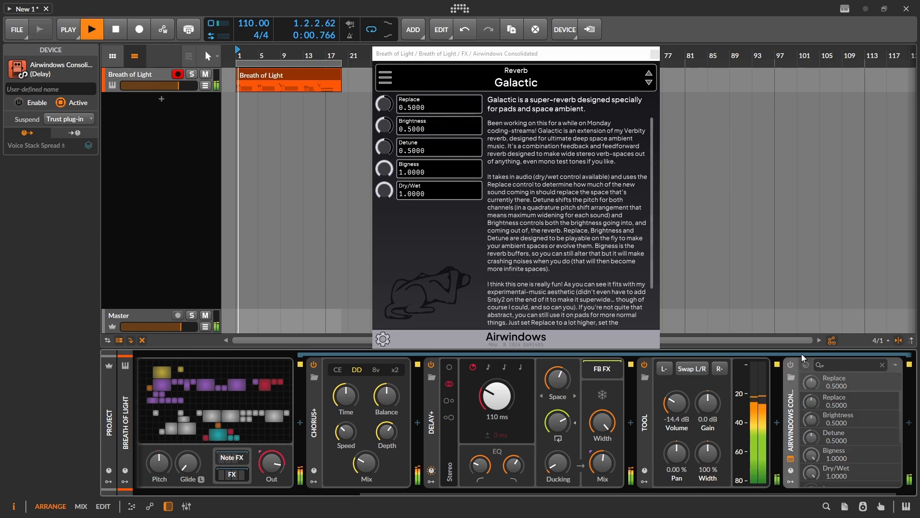
drag(676, 403, 676, 376)
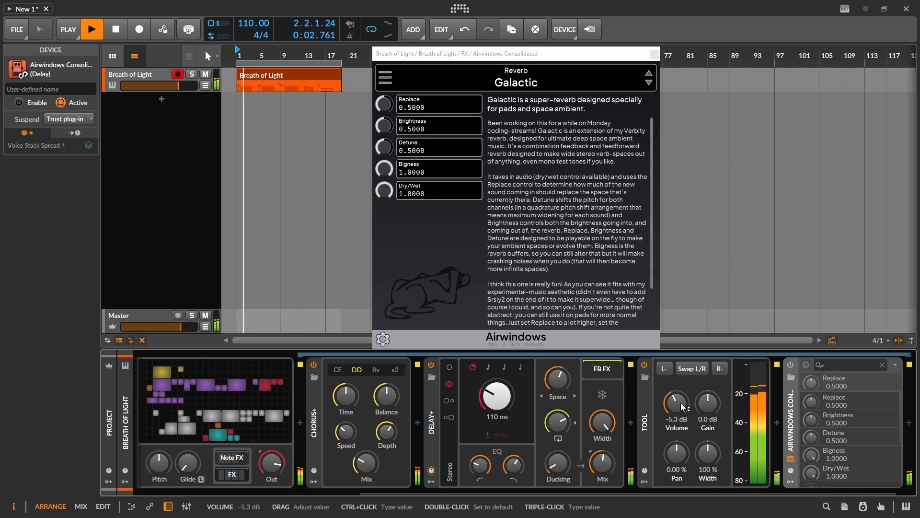
Step: Re-enable the Airwindows device and audition the clip through the Galactic reverb from the start, stopping playback when done
click(789, 365)
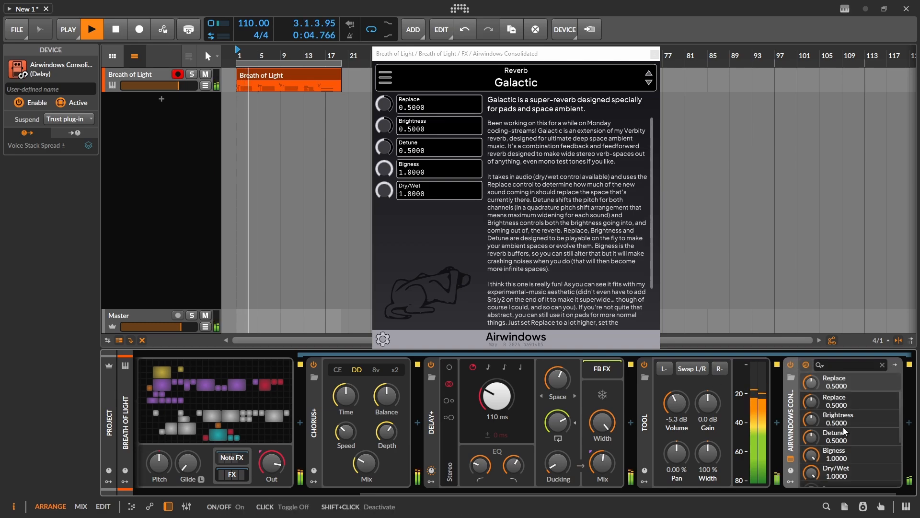
key(space)
key(space)
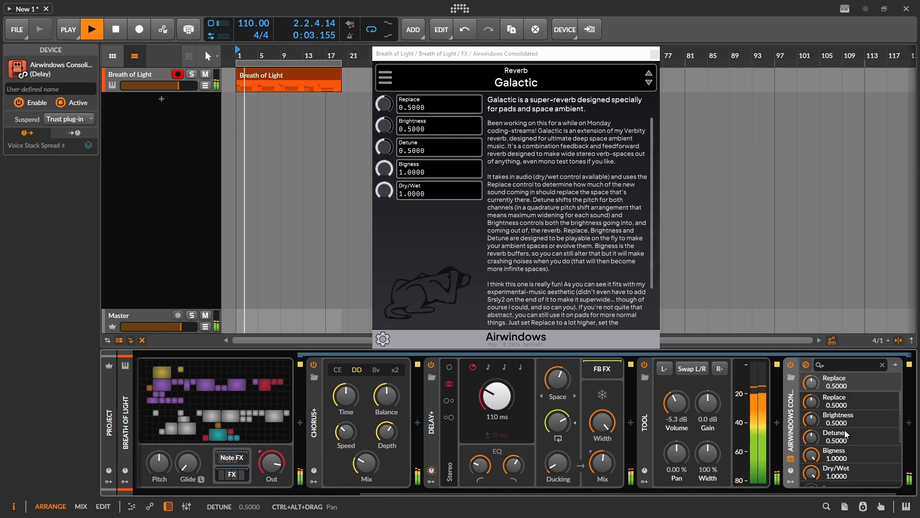
key(space)
Step: Load the ZLowpass2 effect from the XYZ Filters category and start playback
click(385, 77)
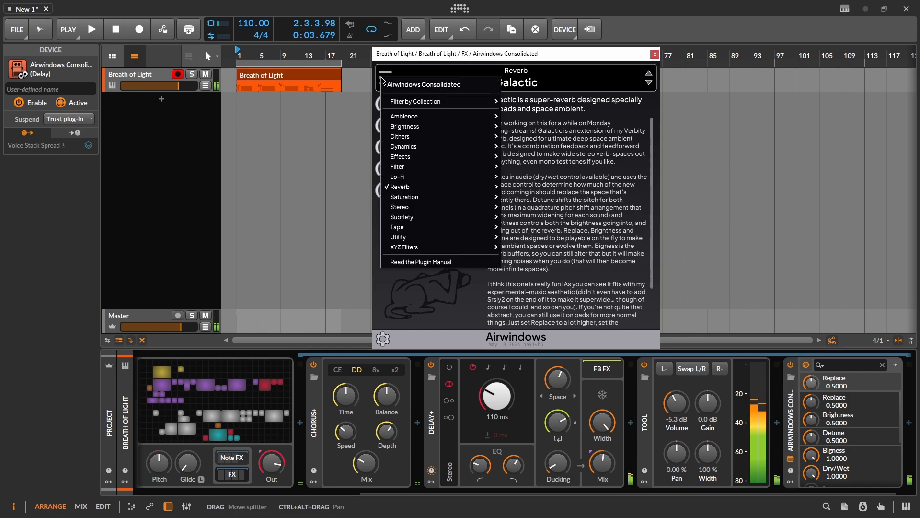
mouse_move(476, 247)
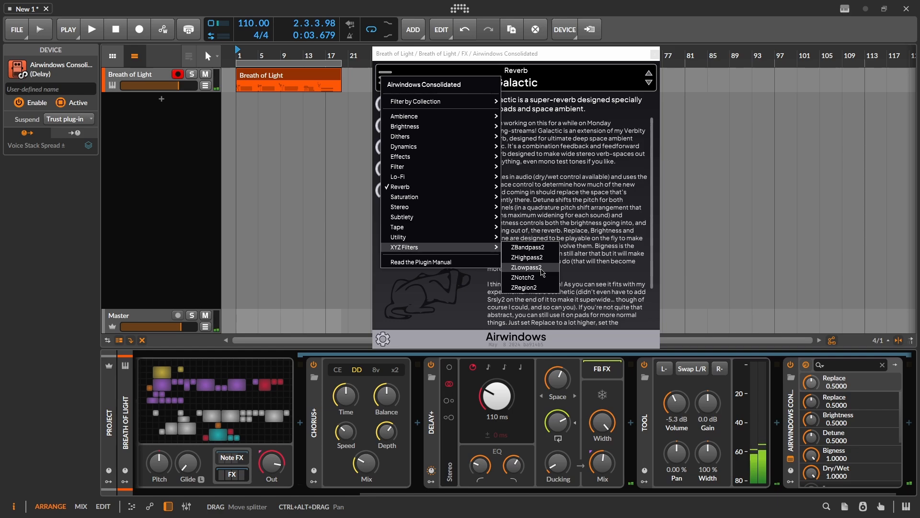
click(541, 268)
key(space)
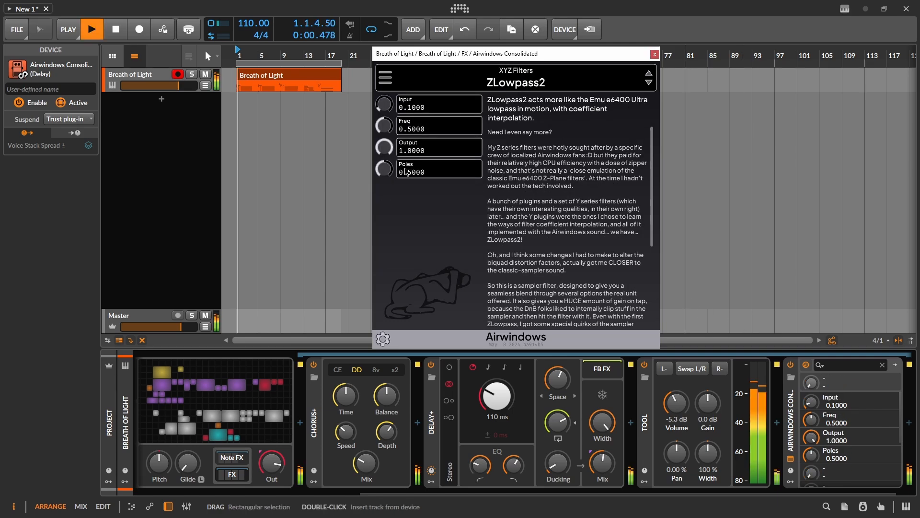
Step: Adjust ZLowpass2 during playback, setting Freq to 0.54, Output to 0.82 and Poles to 0.83
mouse_move(384, 125)
mouse_down()
mouse_move(395, 147)
mouse_move(405, 111)
mouse_move(403, 147)
mouse_move(396, 140)
mouse_move(390, 157)
mouse_move(392, 125)
mouse_up()
drag(384, 170, 383, 162)
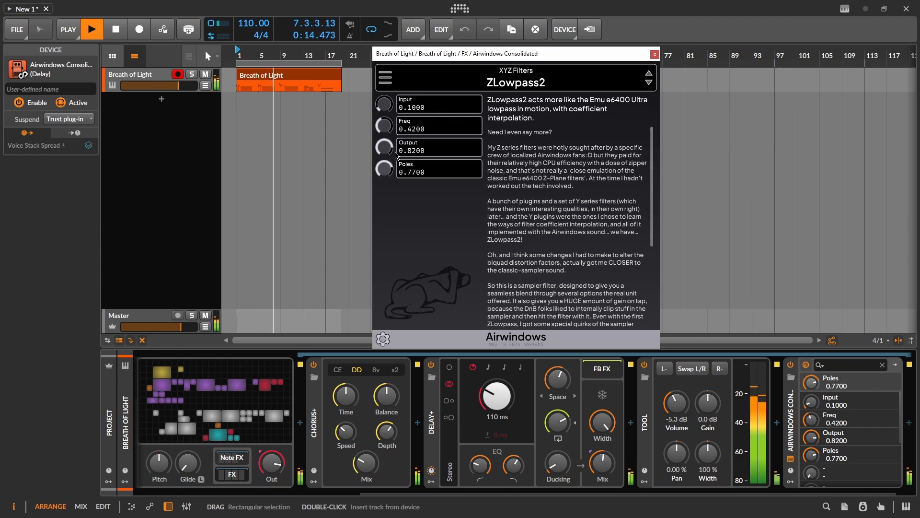
mouse_move(385, 126)
mouse_down()
mouse_move(386, 139)
mouse_move(394, 108)
mouse_move(391, 132)
mouse_move(394, 120)
mouse_up()
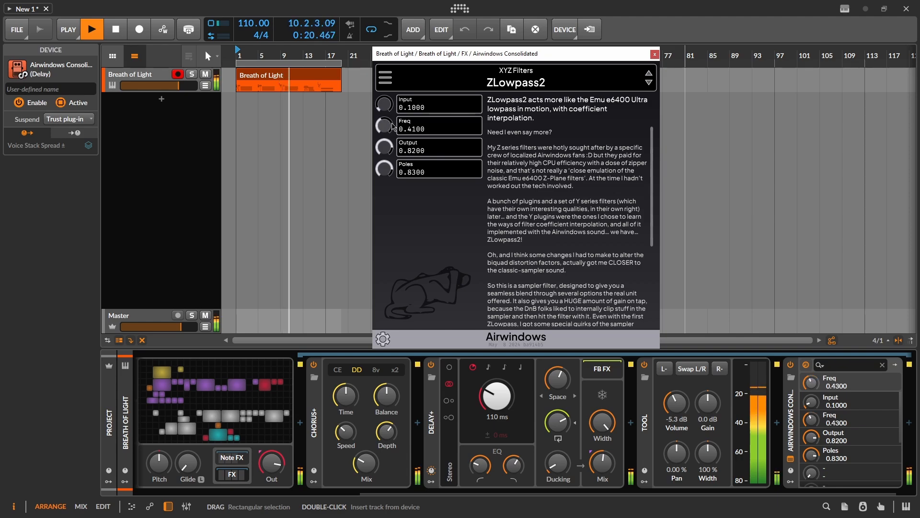
Step: Look through the Airwindows effect categories and load GrooveWear from Lo-Fi
click(387, 79)
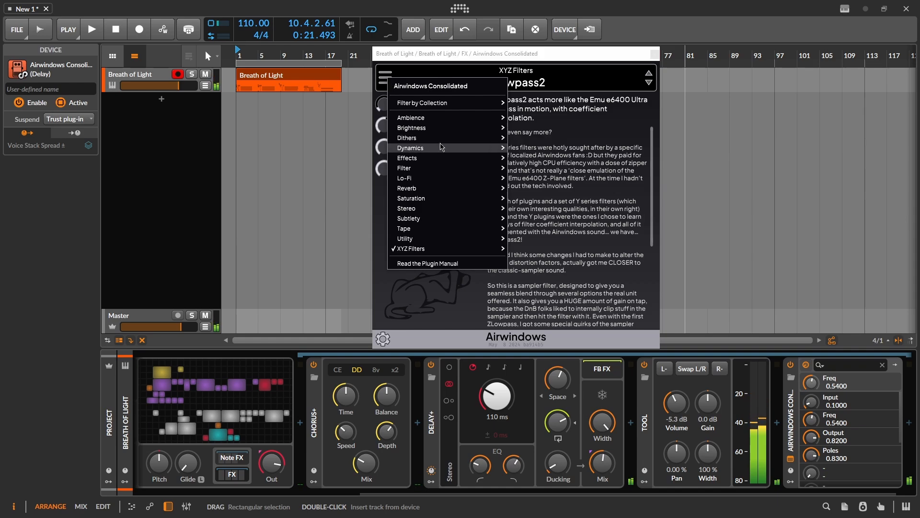
mouse_move(445, 149)
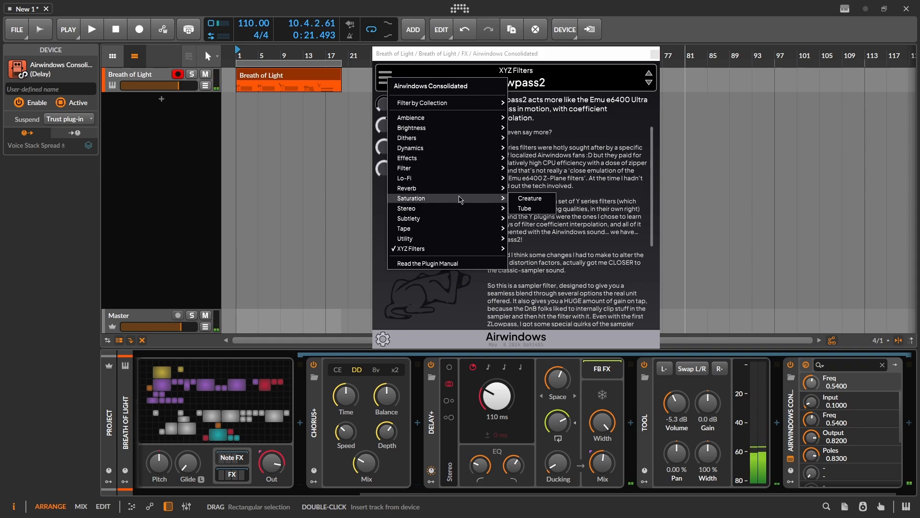
mouse_move(458, 193)
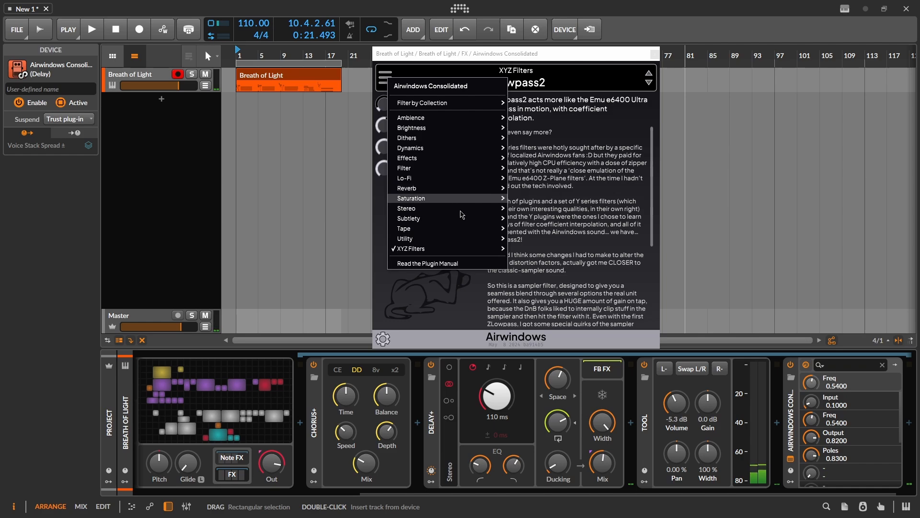
mouse_move(476, 233)
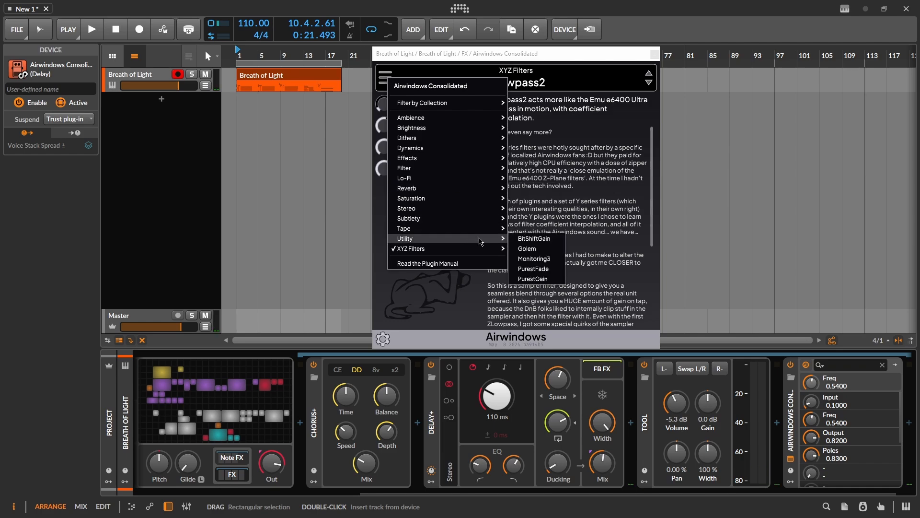
mouse_move(490, 181)
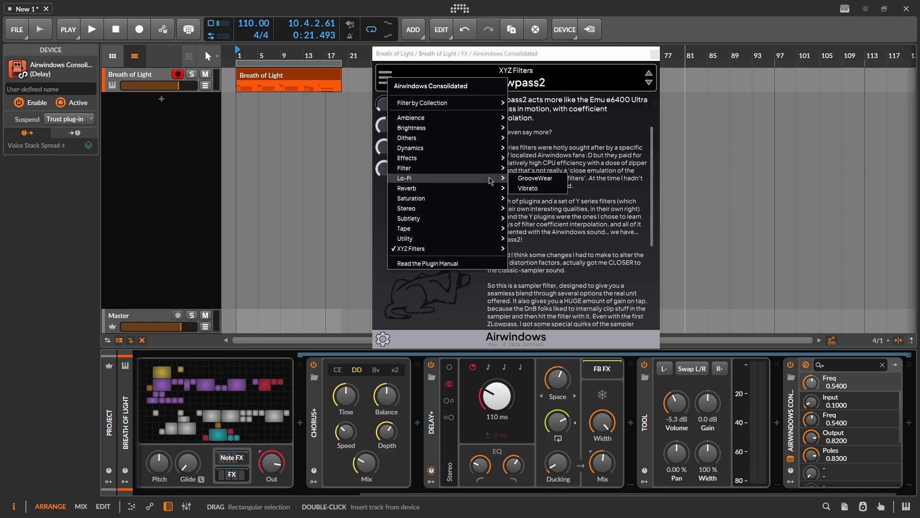
click(524, 178)
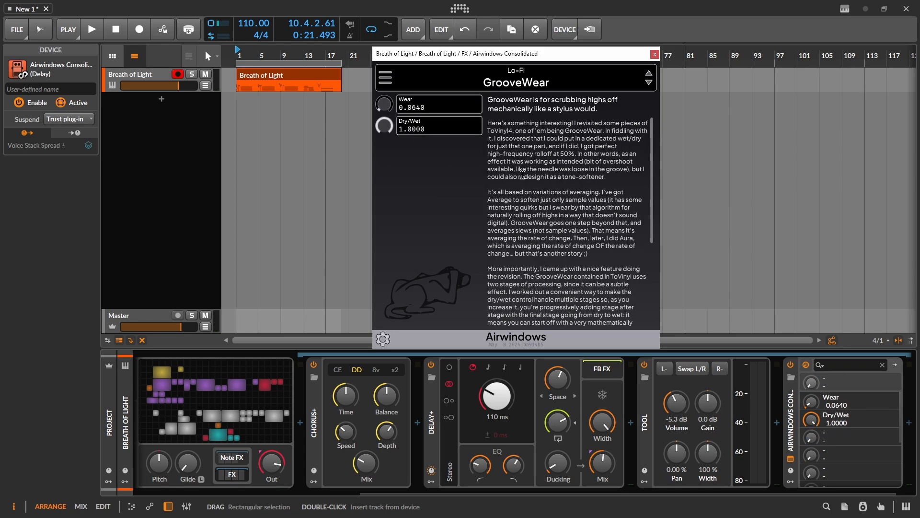
Step: Play the clip with GrooveWear's Wear set to 1.0, toggling the device off and back on to compare
key(space)
drag(384, 103, 406, 64)
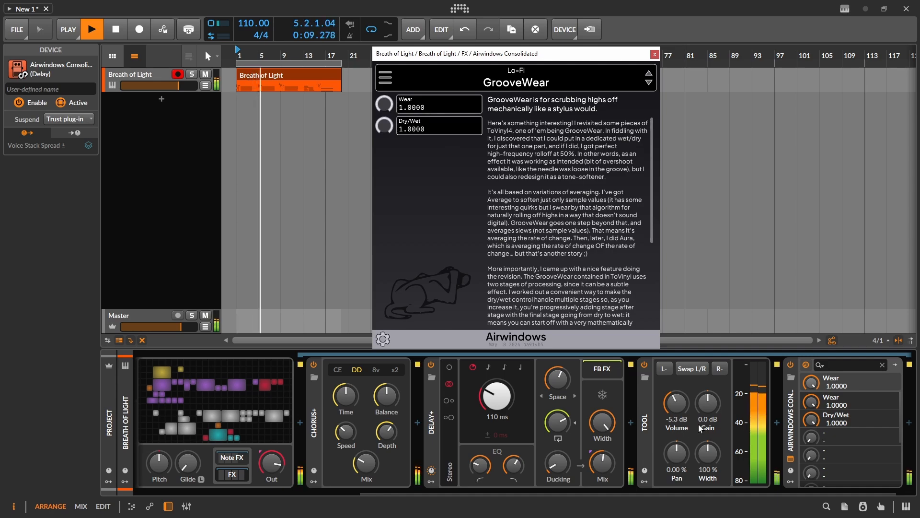
click(791, 365)
click(791, 367)
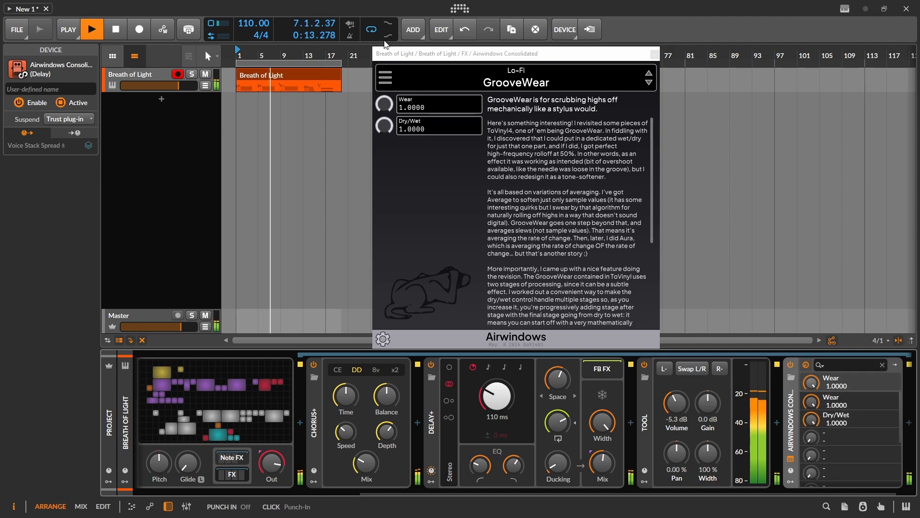
Step: Replace GrooveWear with the Vibrato effect from the Lo-Fi category
click(385, 77)
mouse_move(447, 181)
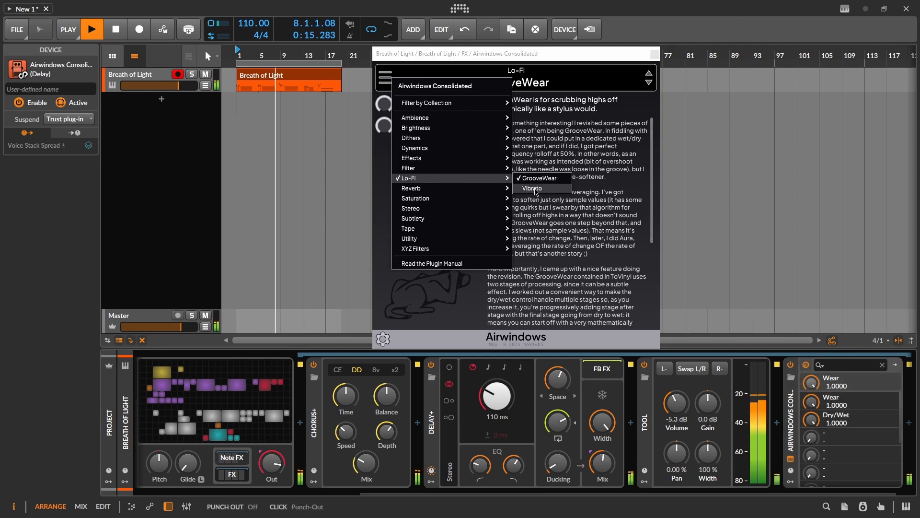
click(533, 188)
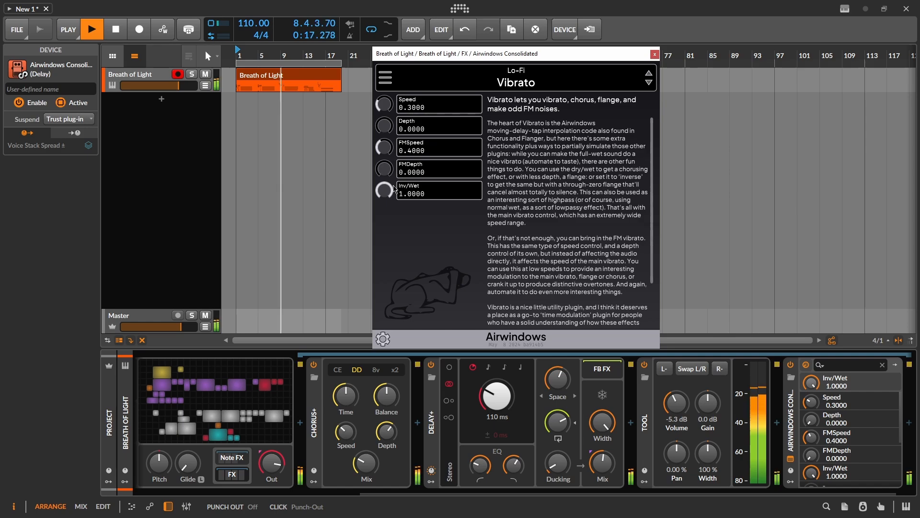
Step: Adjust Vibrato during playback, setting Speed to 0.16, Depth to 0.71, FMSpeed to 0.16 and FMDepth to 0.32
drag(384, 191, 405, 191)
mouse_move(385, 129)
mouse_down()
mouse_move(389, 107)
mouse_move(392, 118)
mouse_up()
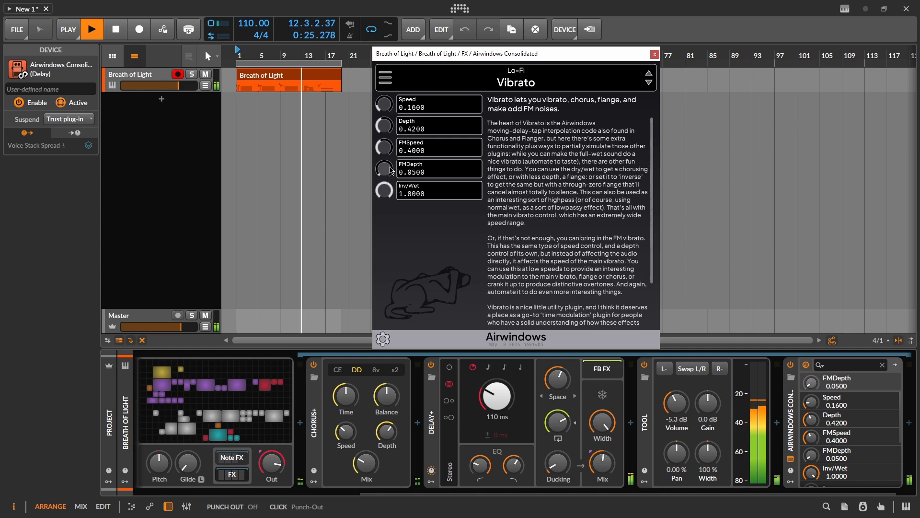
drag(390, 175, 394, 113)
mouse_move(393, 154)
mouse_down()
mouse_move(391, 182)
mouse_move(390, 148)
mouse_up()
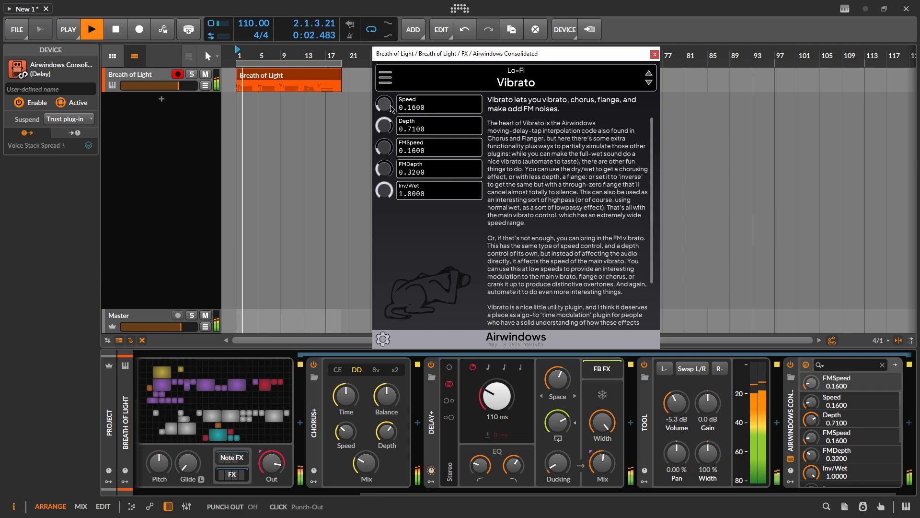
Step: Set Vibrato's Speed to 0.27 and Depth to 0.44, and stop playback
drag(385, 106, 395, 144)
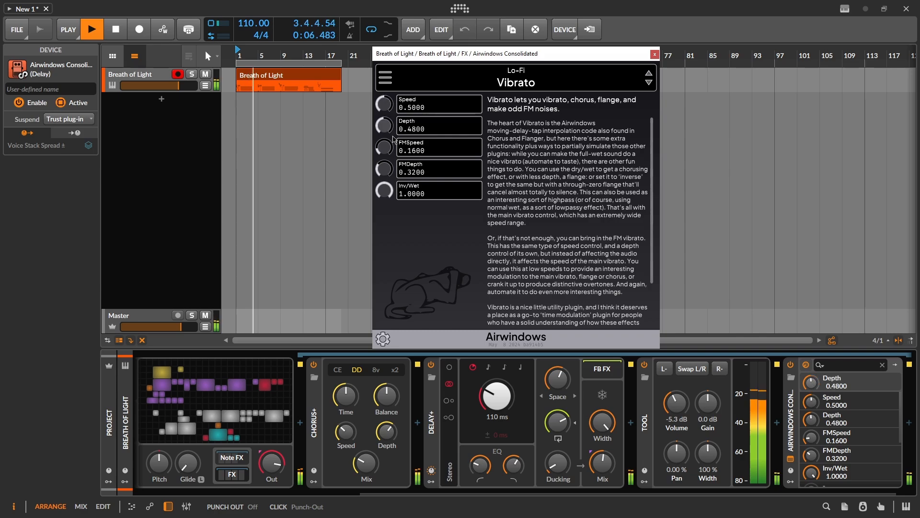
drag(390, 111, 395, 127)
key(space)
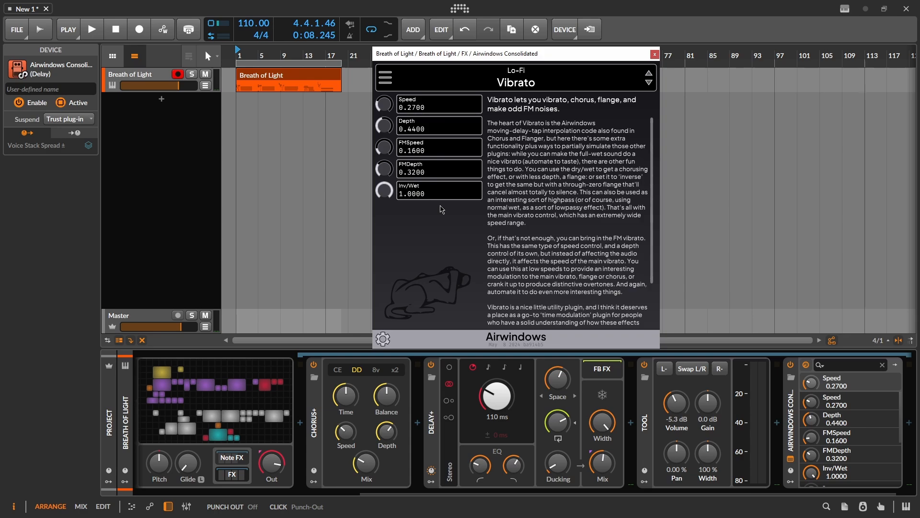
Step: Check the effects in the Airwindows Utility category and close the plugin window
click(384, 80)
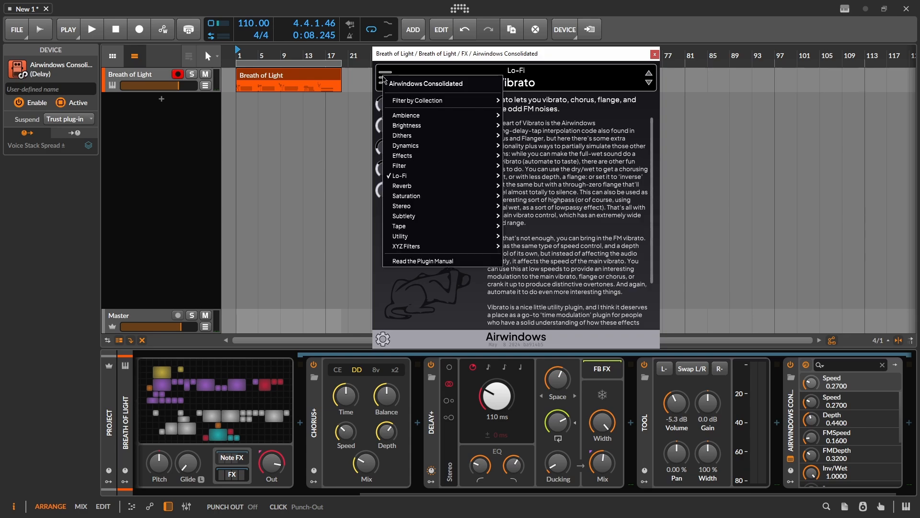
mouse_move(459, 241)
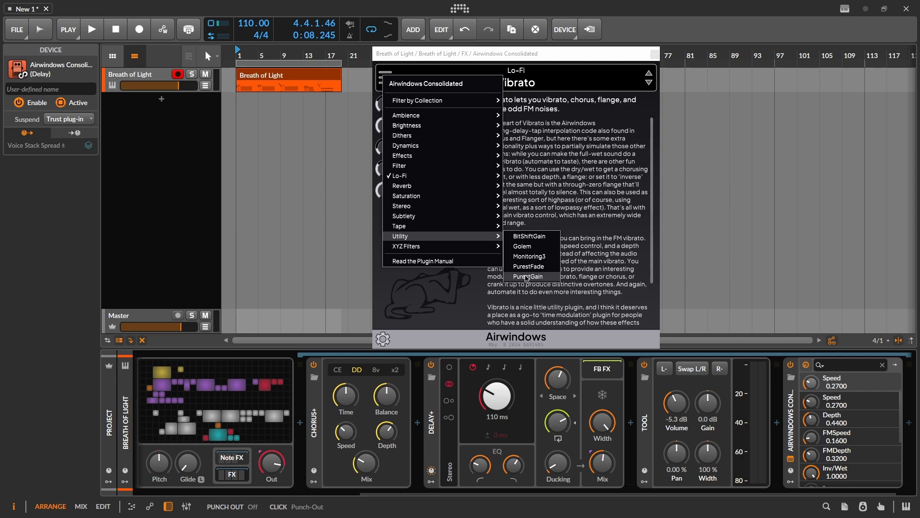
click(653, 56)
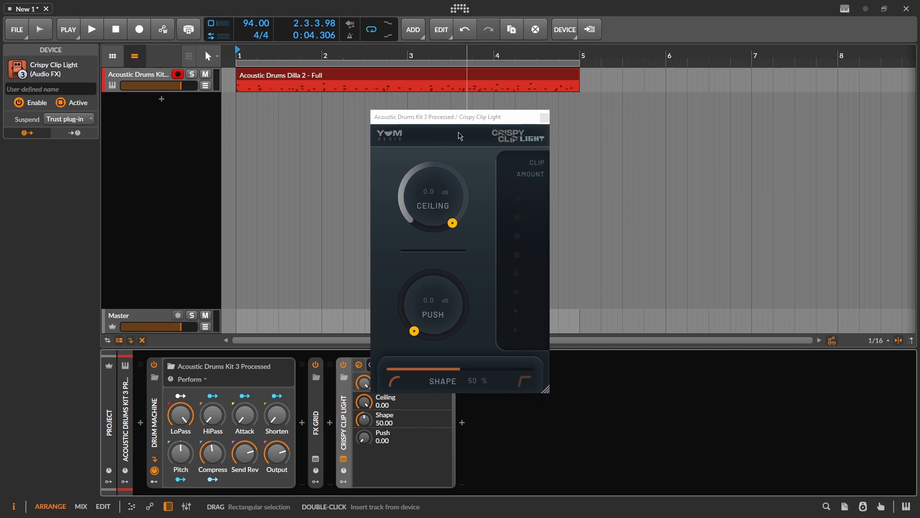
Step: Set Crispy Clip Light's Shape to 65% and Ceiling to -6.51 dB, and raise Push to 5.48 dB while the drums play
drag(461, 374, 510, 400)
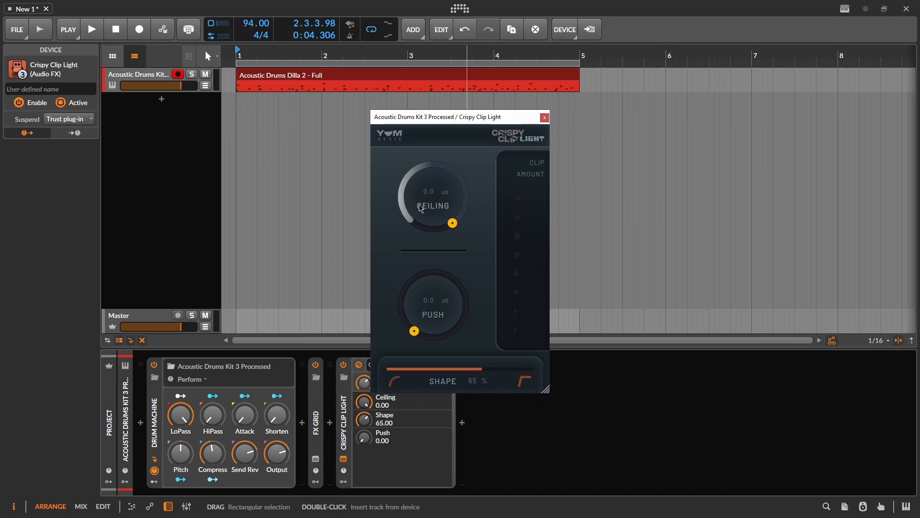
drag(409, 211, 416, 263)
key(space)
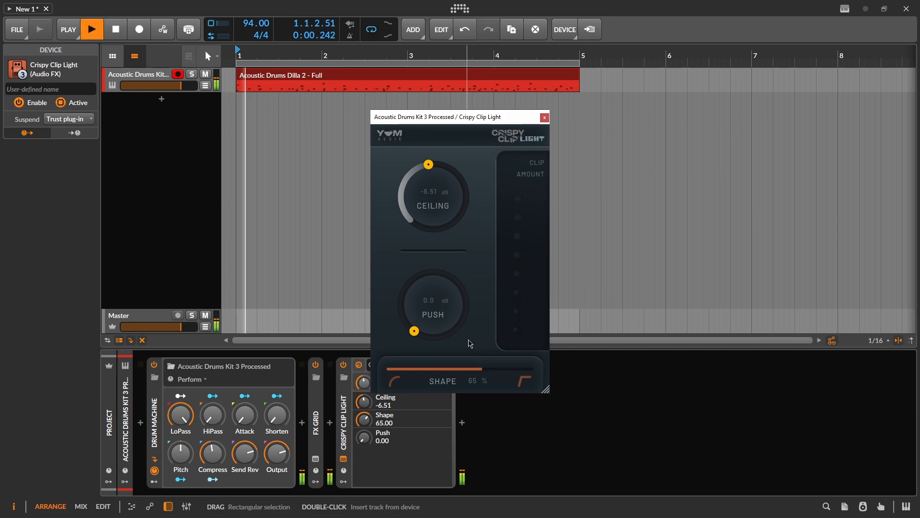
drag(415, 330, 452, 299)
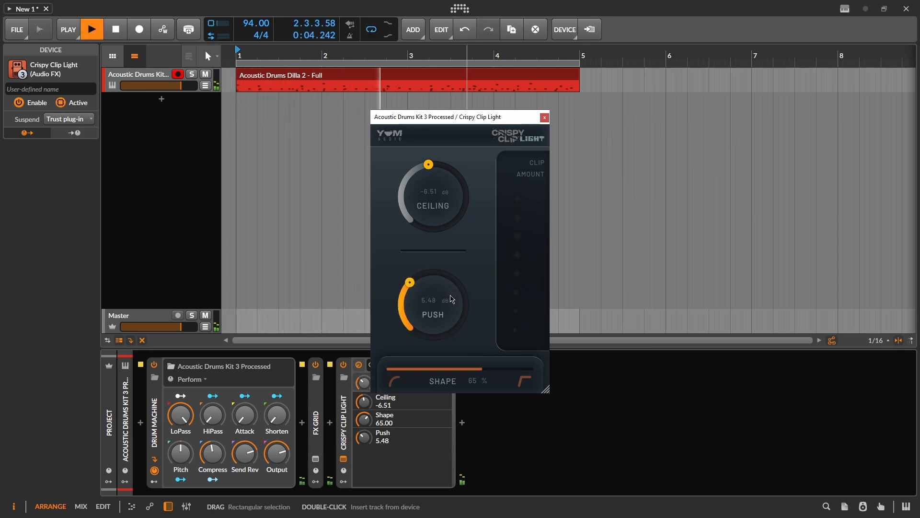
Step: Set Crispy Clip Light's Shape to 88% and Push to 3.6 dB, compare the drums with the clipper bypassed, and stop playback
click(467, 369)
drag(467, 369, 516, 373)
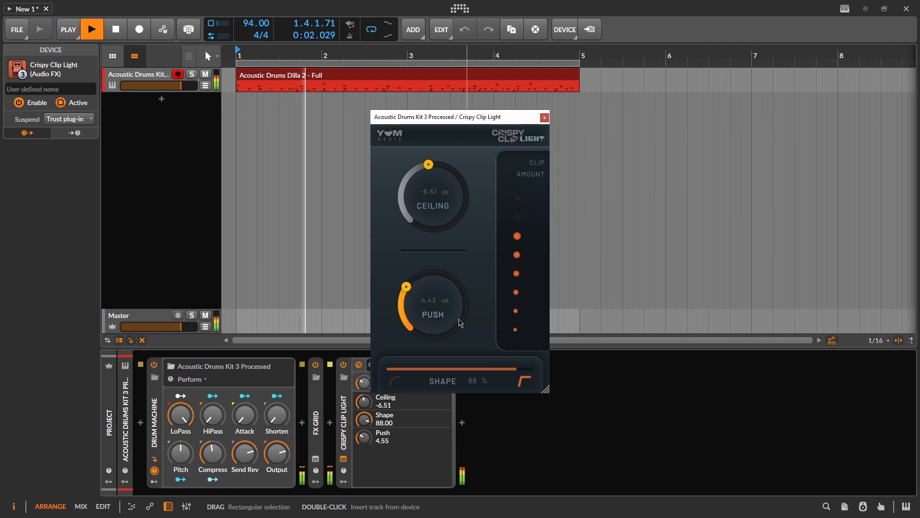
drag(463, 321, 460, 324)
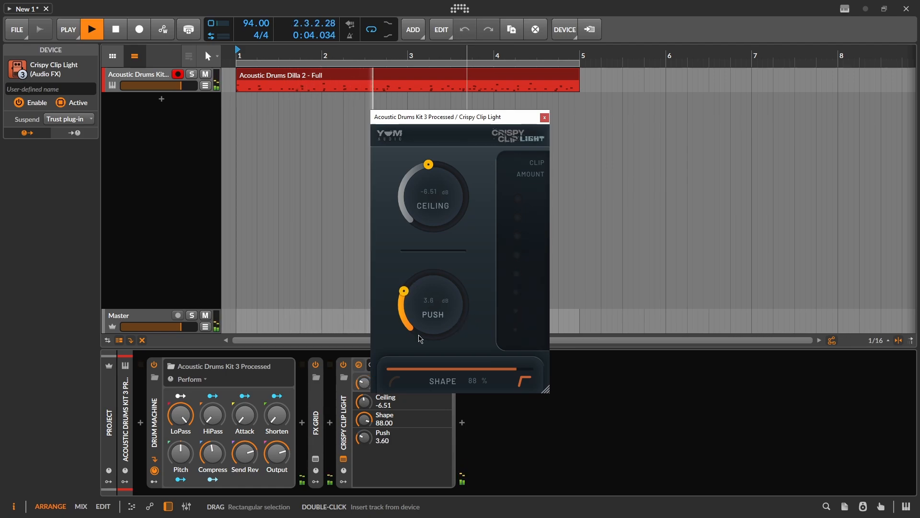
click(343, 365)
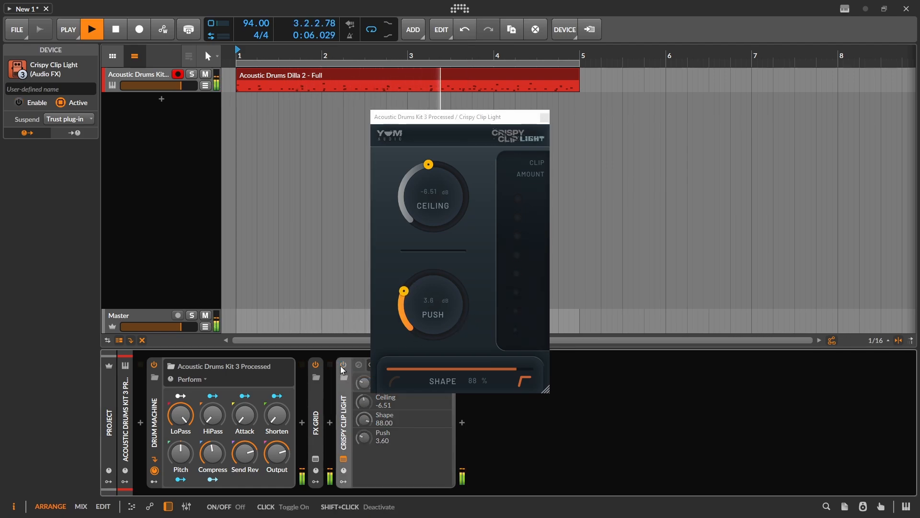
click(343, 365)
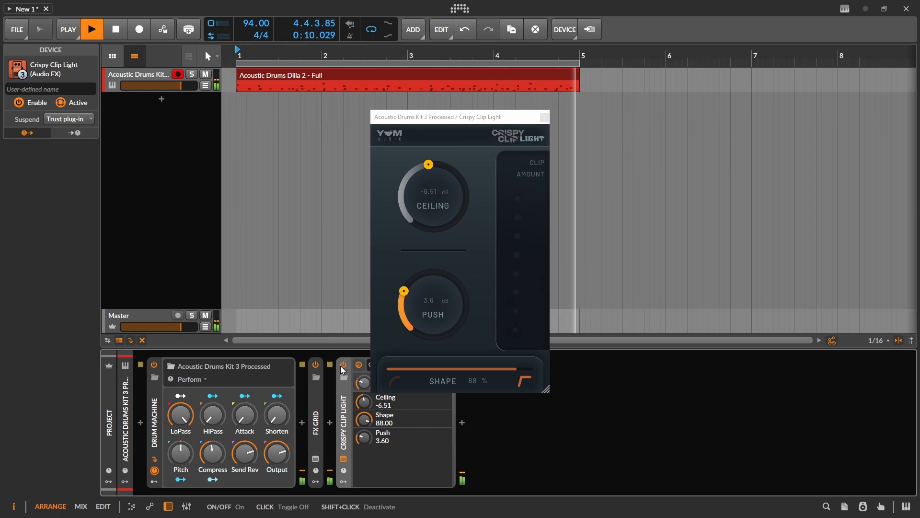
key(space)
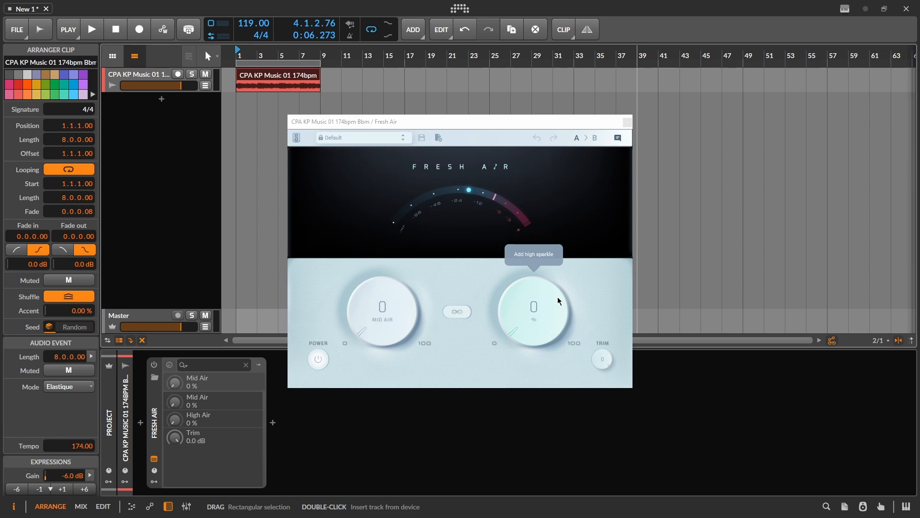
Step: Start playback, set Fresh Air's Mid Air to 50% and High Air to 51%, and enable the plugin
key(space)
drag(413, 307, 429, 244)
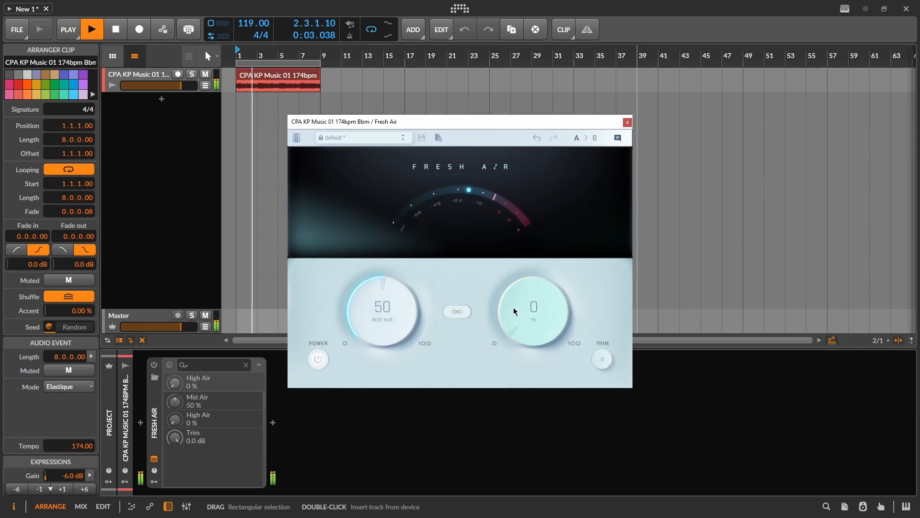
drag(513, 308, 545, 246)
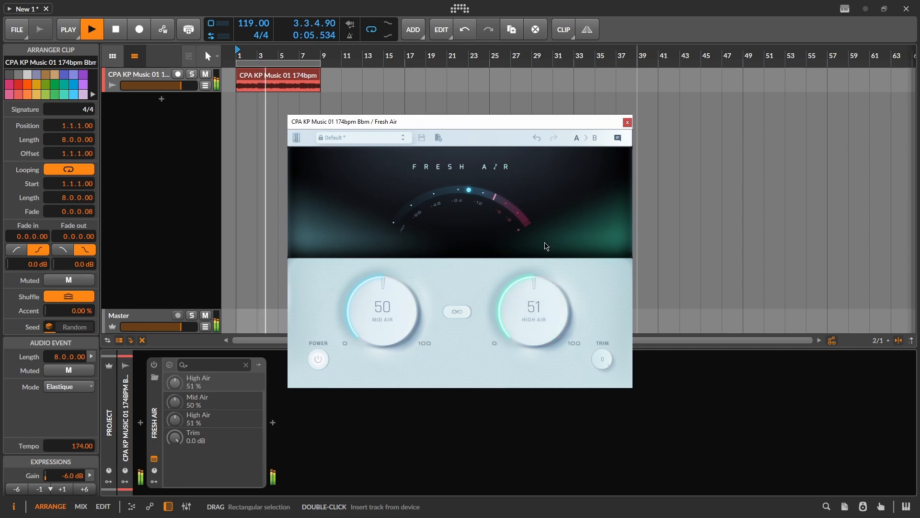
click(155, 365)
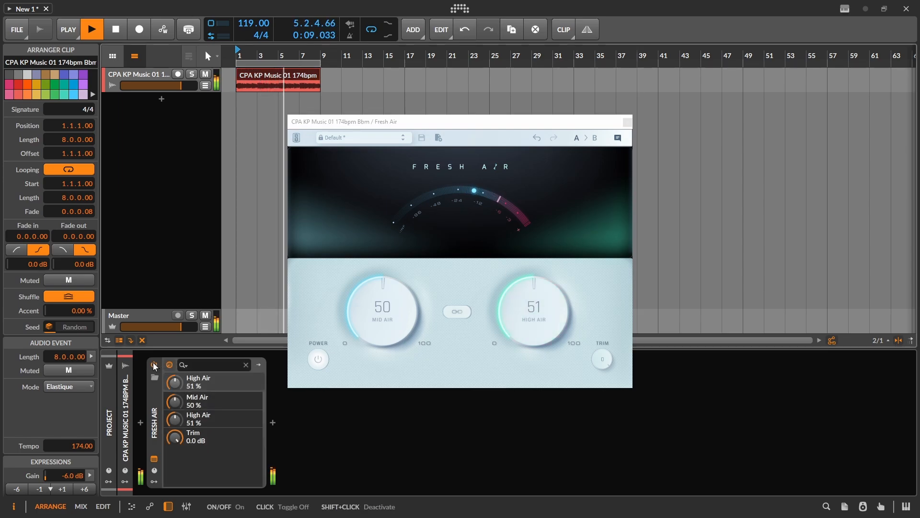
Step: Reduce Fresh Air's High Air to 31% and Mid Air to 10%, and compare the music with the plugin bypassed and re-enabled
drag(540, 344, 535, 352)
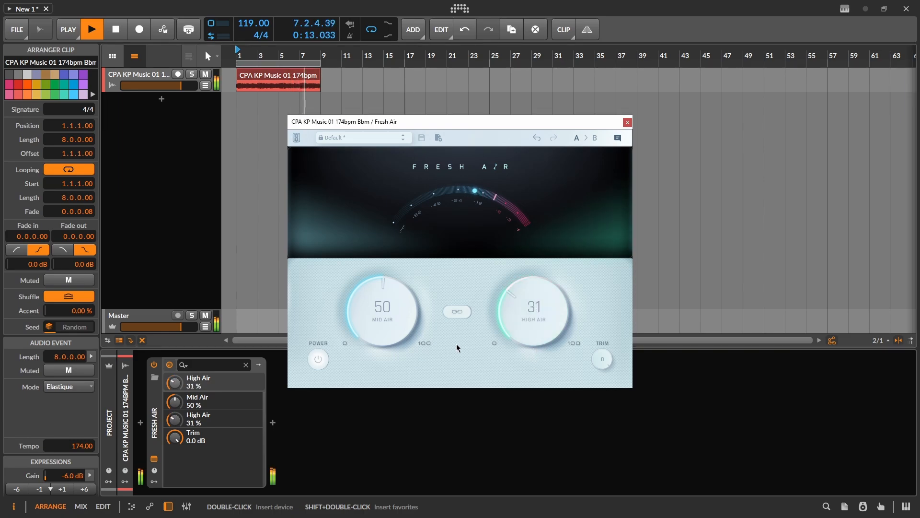
drag(419, 345, 405, 396)
click(156, 365)
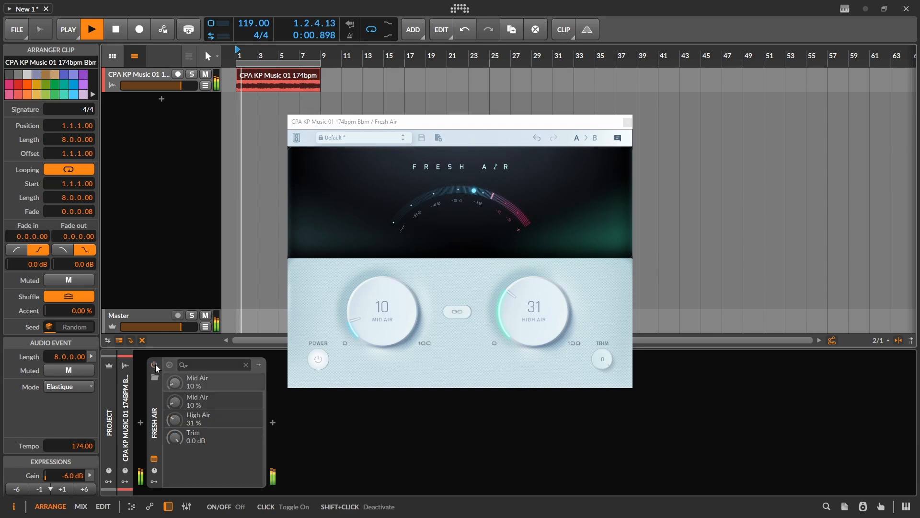
click(155, 365)
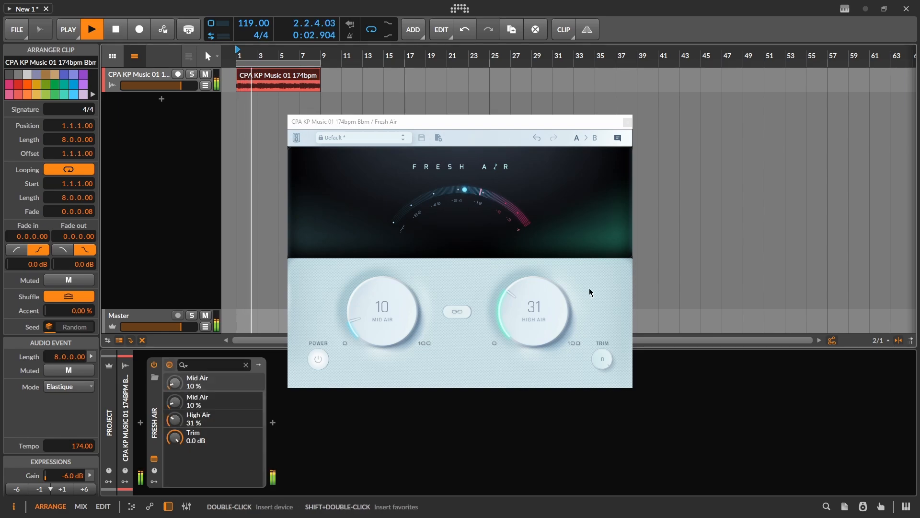
Step: Set Fresh Air's High Air to 65%, Mid Air to 34% and Trim to -2.5 dB, comparing against bypass before stopping playback
drag(560, 304, 576, 257)
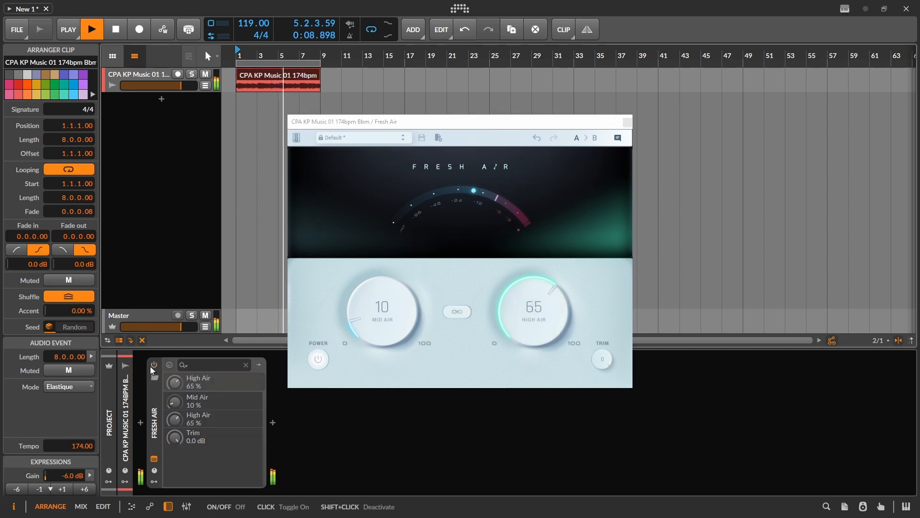
drag(341, 322, 442, 331)
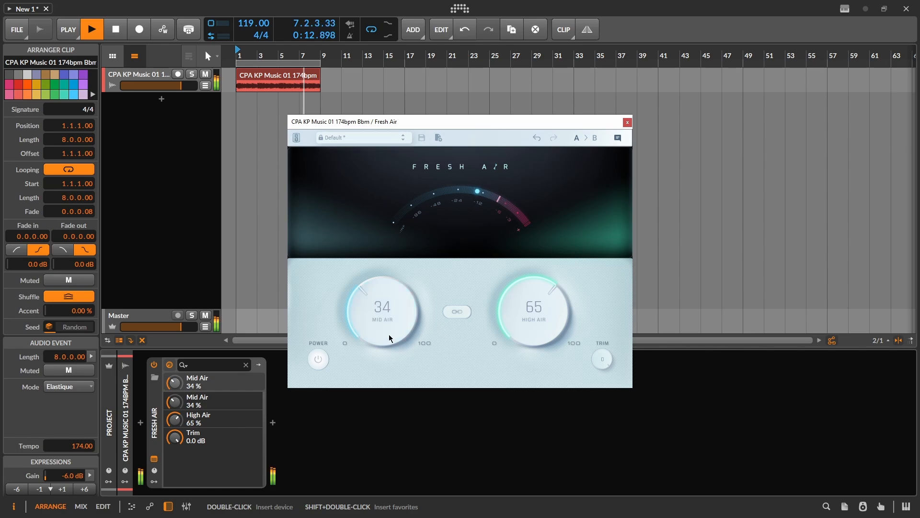
drag(602, 363, 598, 372)
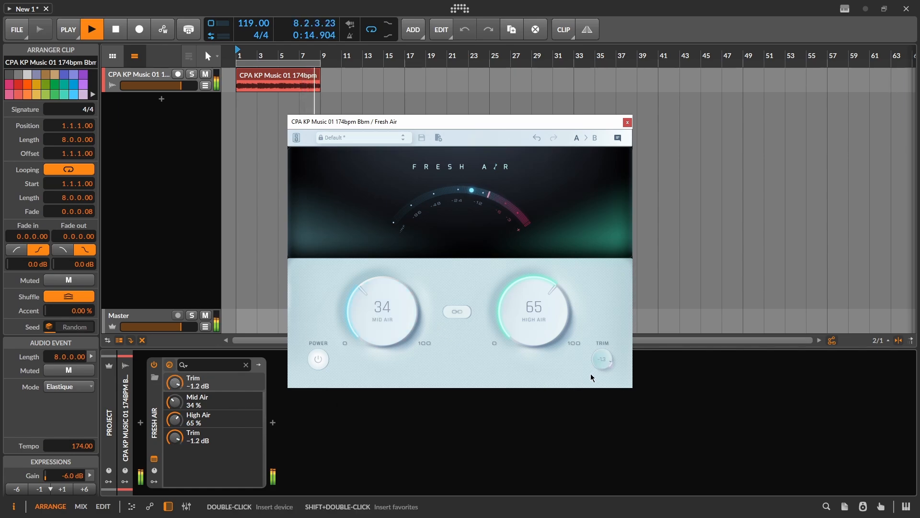
click(155, 369)
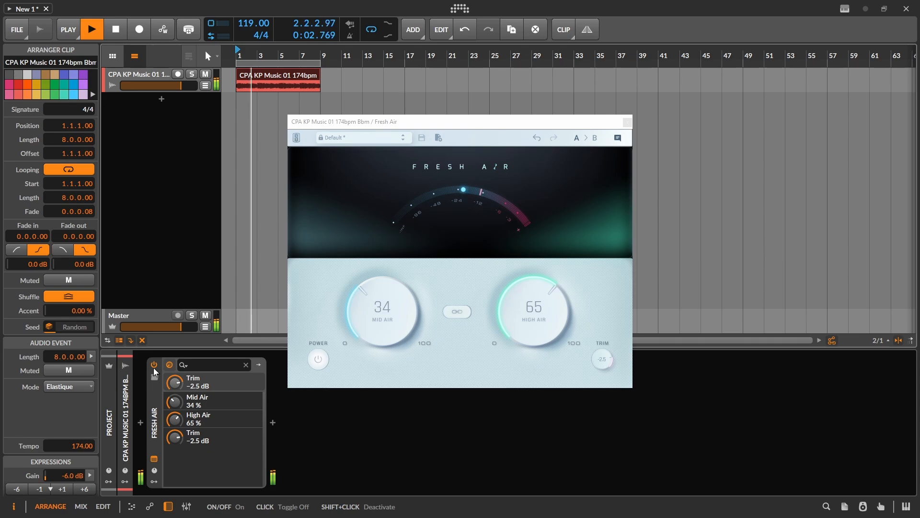
click(154, 368)
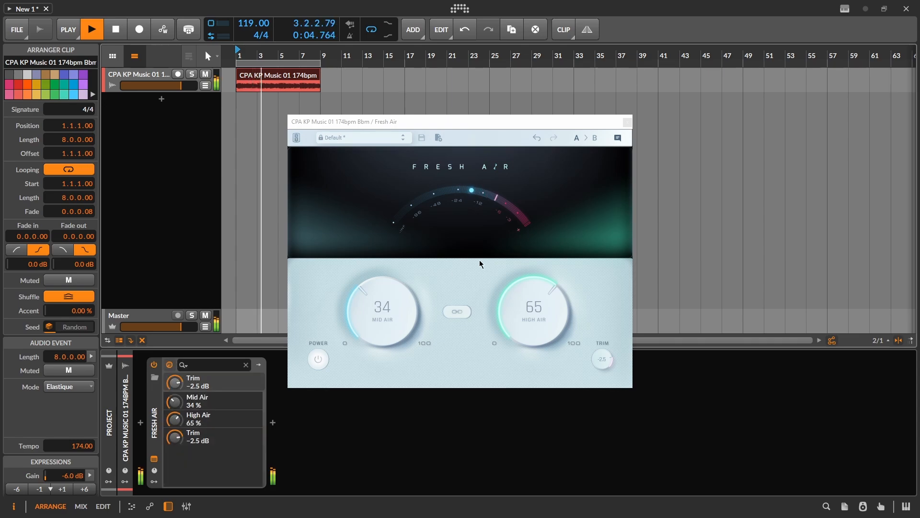
key(space)
click(618, 139)
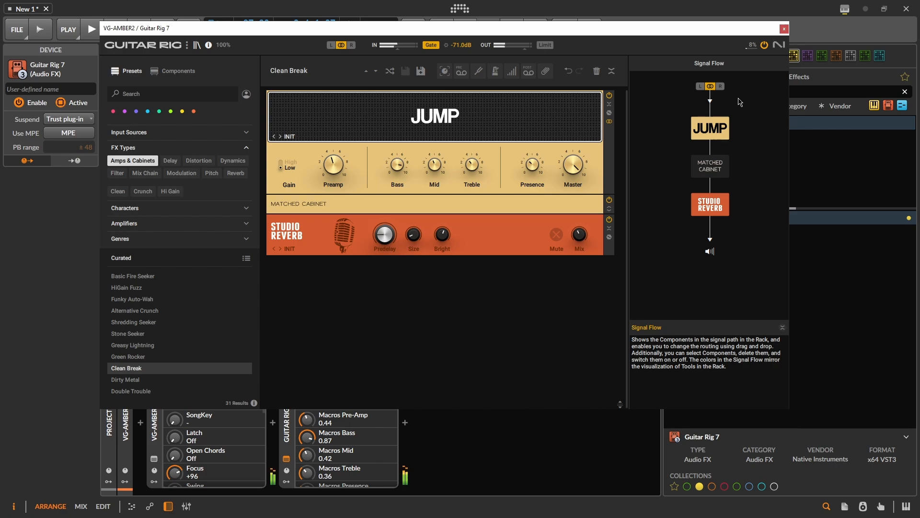
Step: Try the Jump amp's High gain mode in Guitar Rig 7 and return it to Low
click(287, 166)
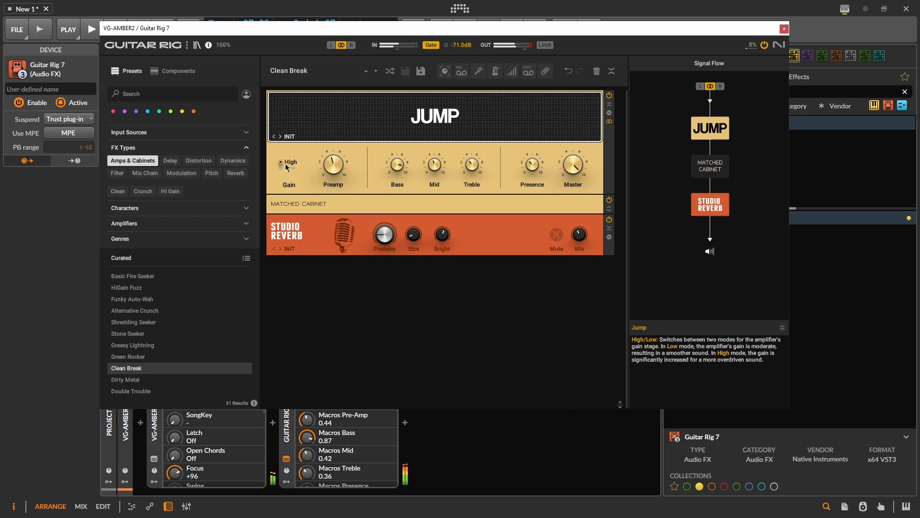
click(286, 167)
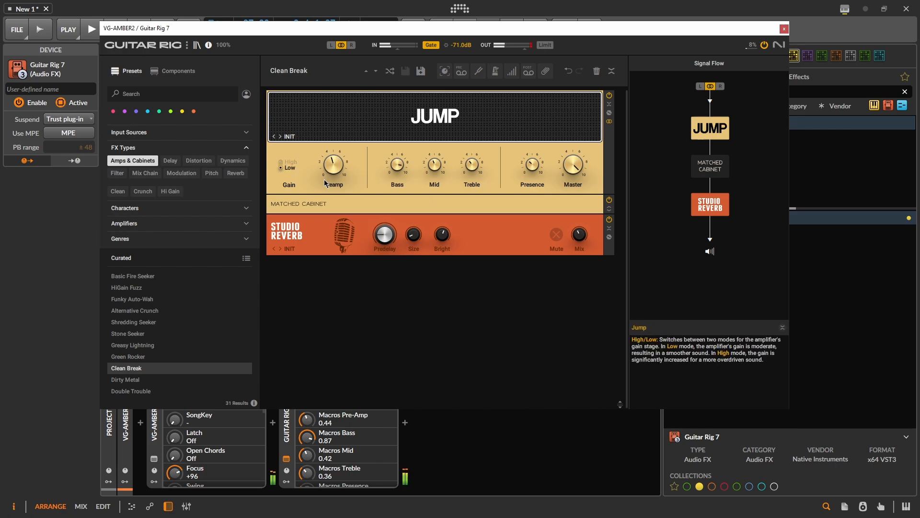
Step: Load the Basic Fire Seeker preset and adjust the Matched Cabinet Pro's output volume
click(215, 276)
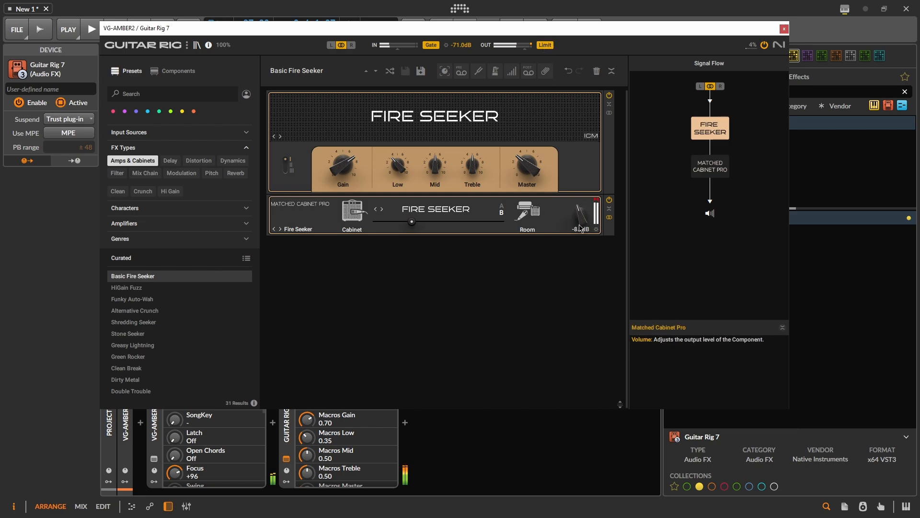
drag(581, 213, 584, 220)
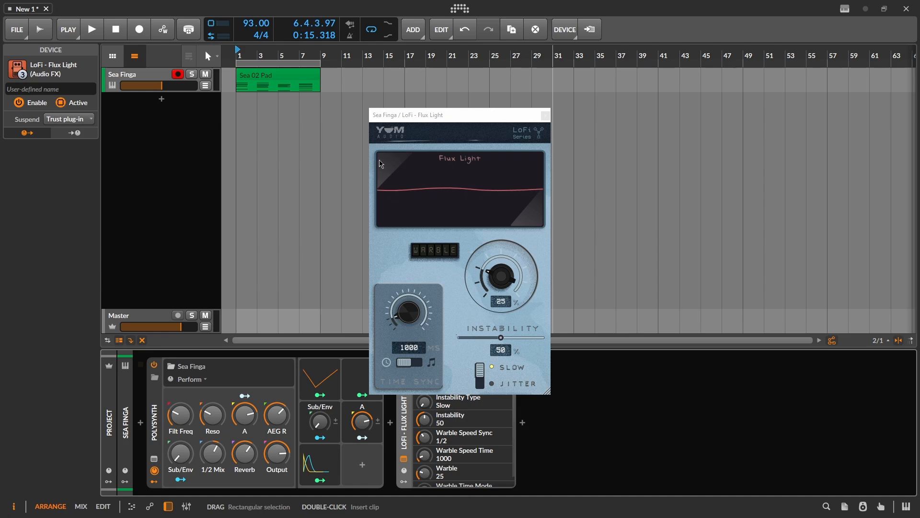
Step: Set Flux Light's Warble to 100%, then play the Sea 02 Pad clip with the plugin bypassed and re-enable it
drag(457, 121, 559, 70)
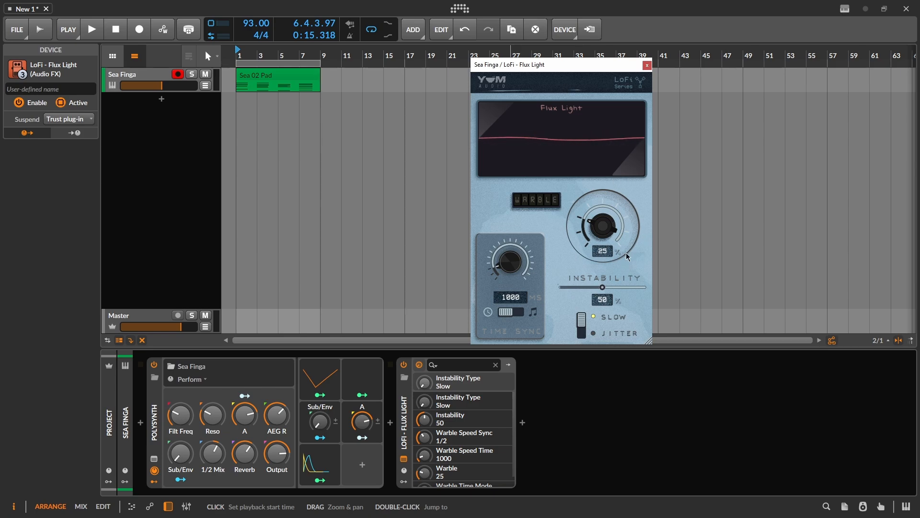
drag(607, 232, 619, 182)
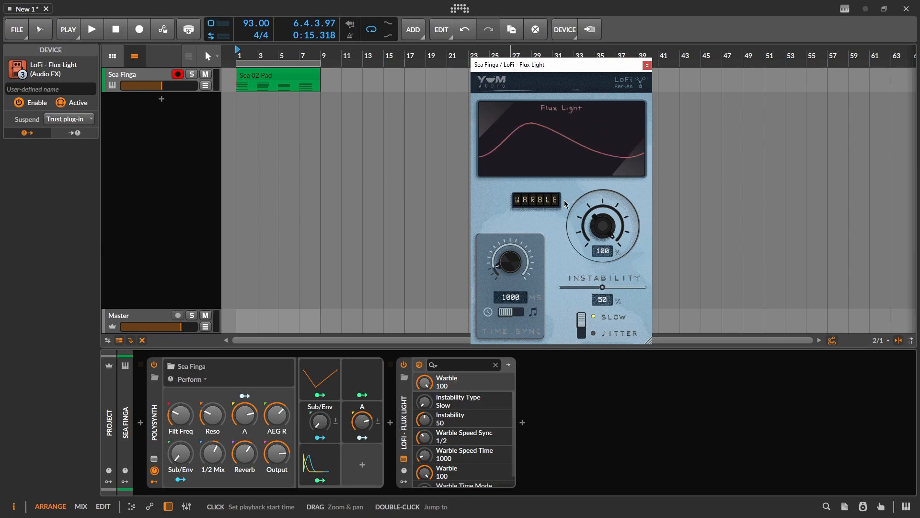
click(404, 365)
key(space)
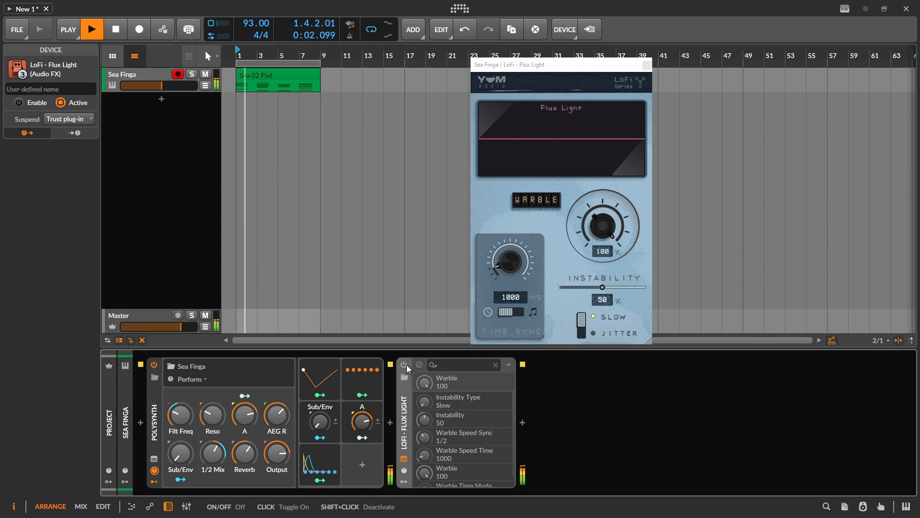
click(407, 366)
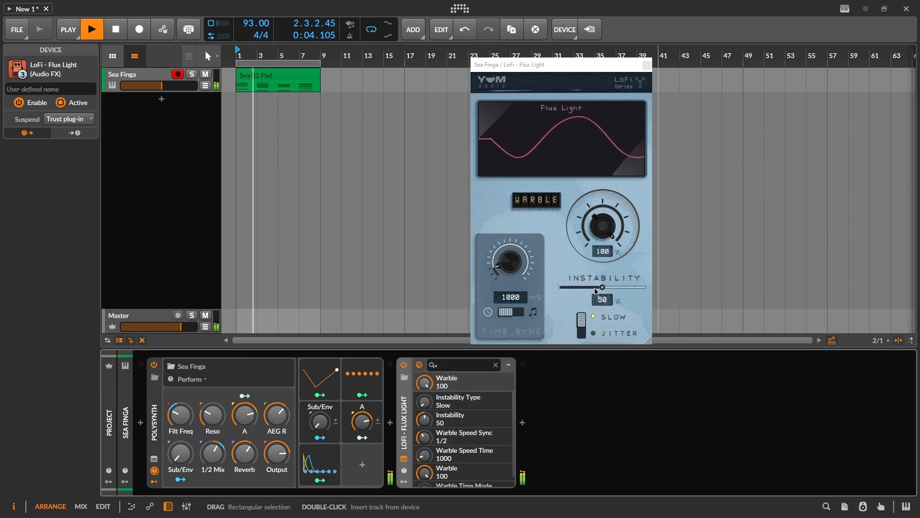
Step: Set Flux Light's Instability to 100%, switch its timing to note sync at 1/4D, and stop playback
drag(597, 291, 698, 319)
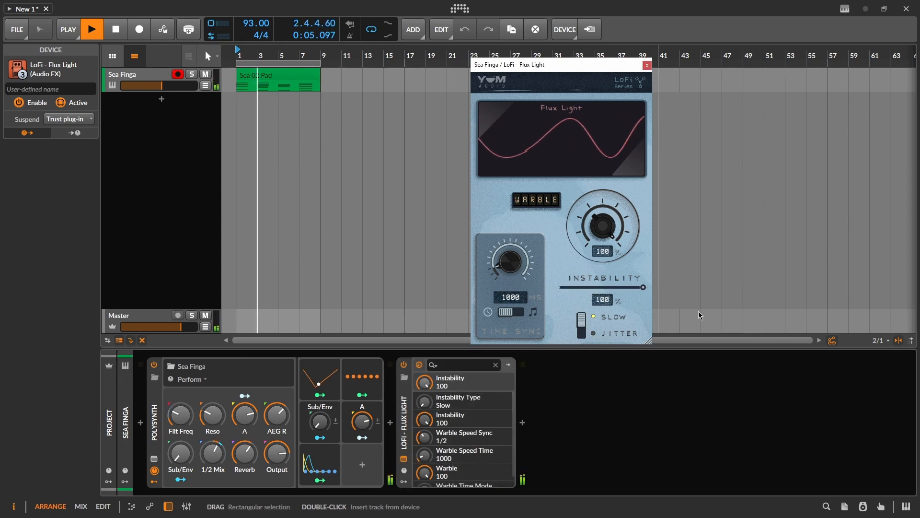
click(512, 312)
drag(510, 265, 507, 330)
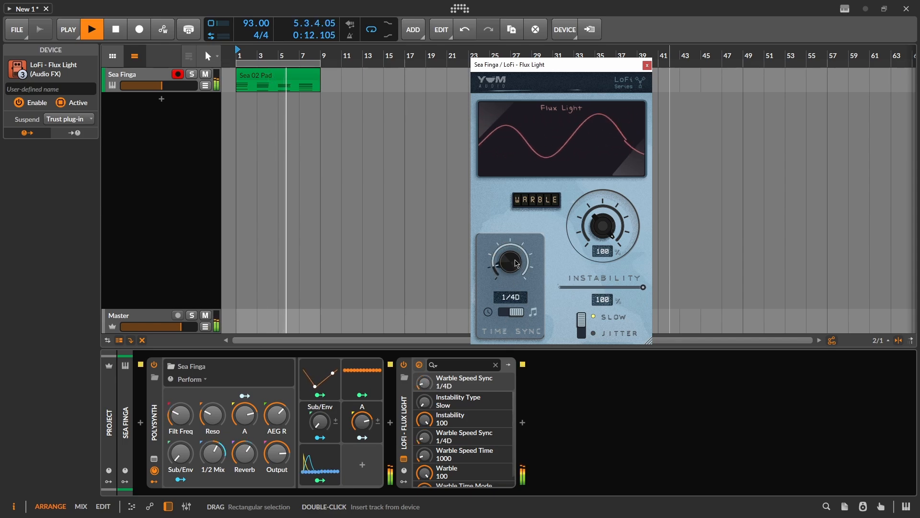
key(space)
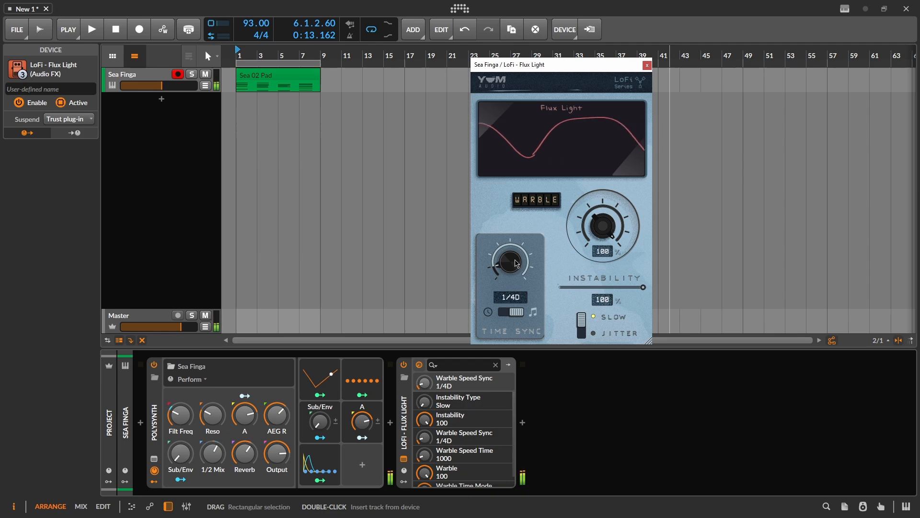
Step: Set the synced warble speed to 2/1, resume playback, and lower Warble to 35% and Instability to 40%
drag(517, 263, 517, 242)
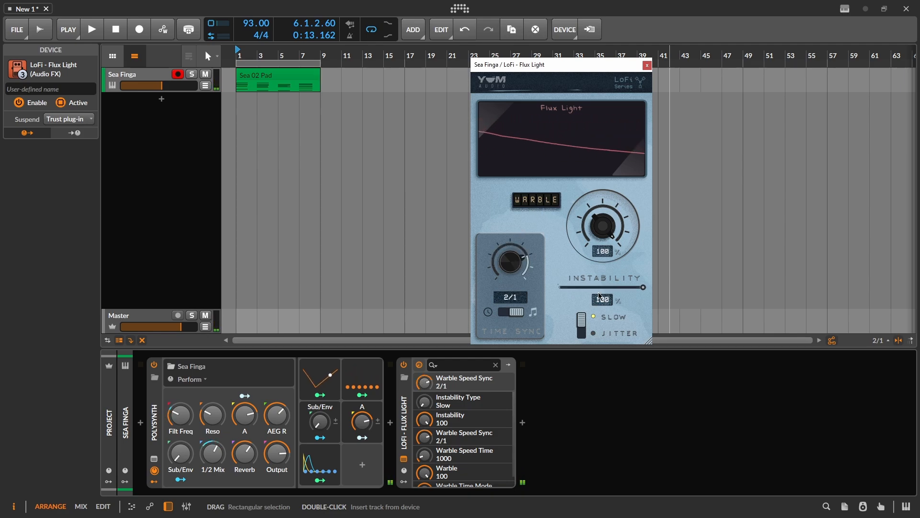
key(space)
drag(600, 296, 566, 297)
drag(595, 238, 618, 302)
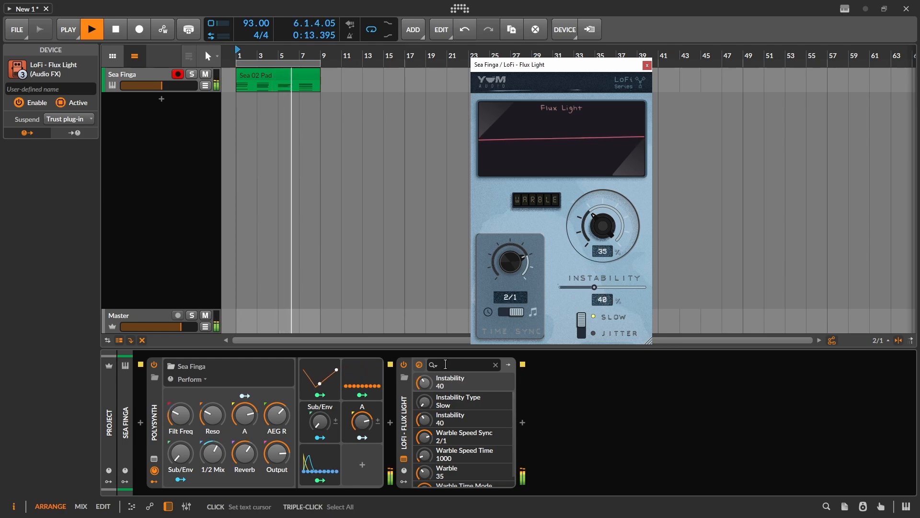
Step: Compare the pad with Flux Light bypassed and enabled, and stop playback
click(404, 365)
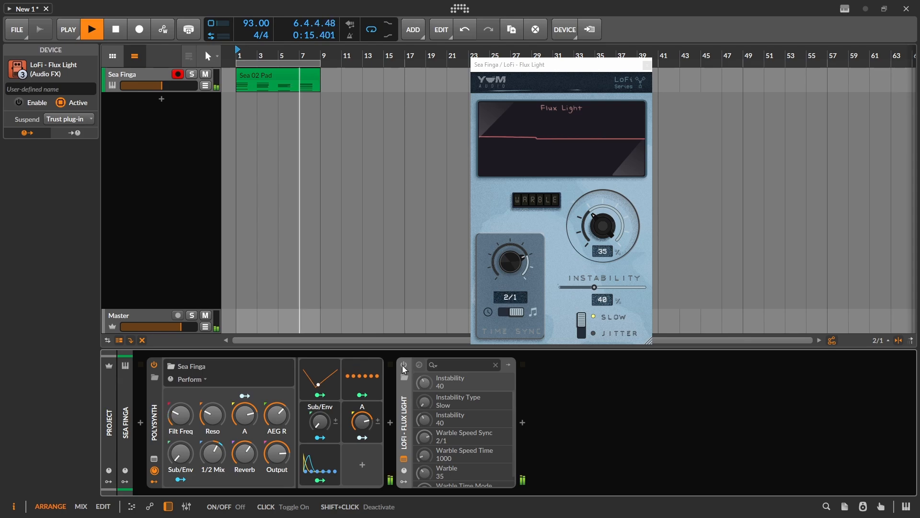
click(404, 366)
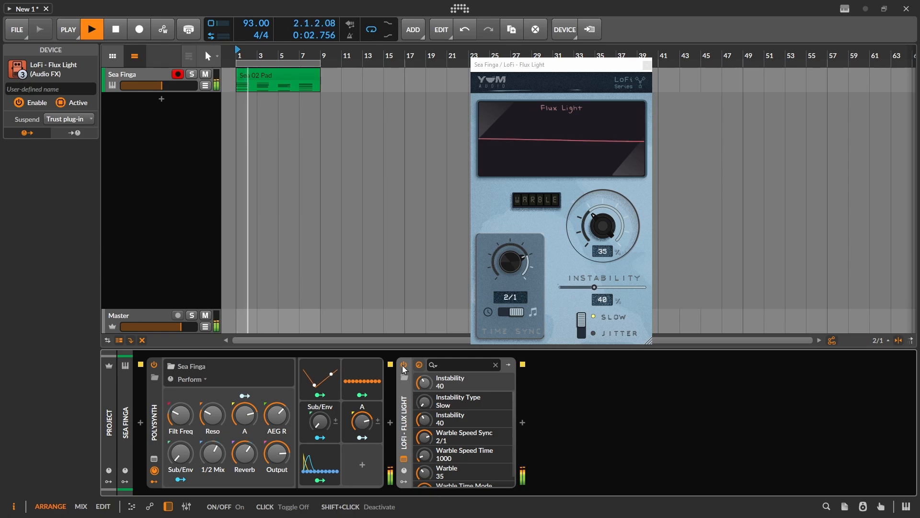
key(space)
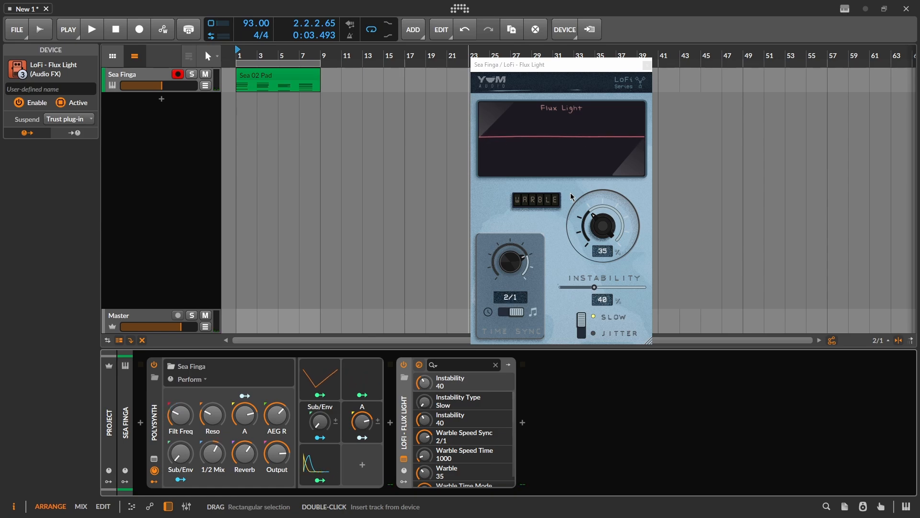
Step: Switch Flux Light's instability type to Jitter, resume playback, and raise Instability to 100% and Warble to 64%
click(580, 334)
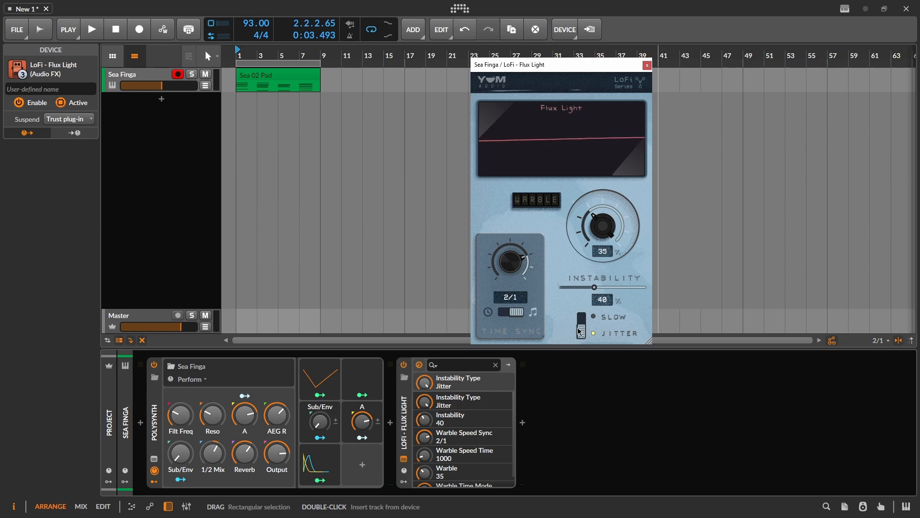
key(space)
drag(594, 287, 691, 309)
drag(615, 226, 615, 202)
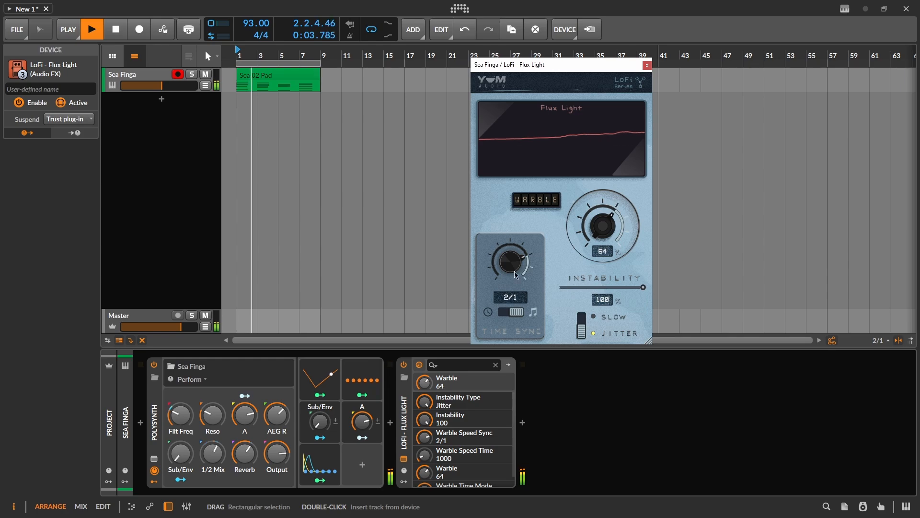
Step: Set Flux Light's synced warble speed to 1/2T, keep the instability type on Jitter, and stop playback
drag(511, 261, 511, 323)
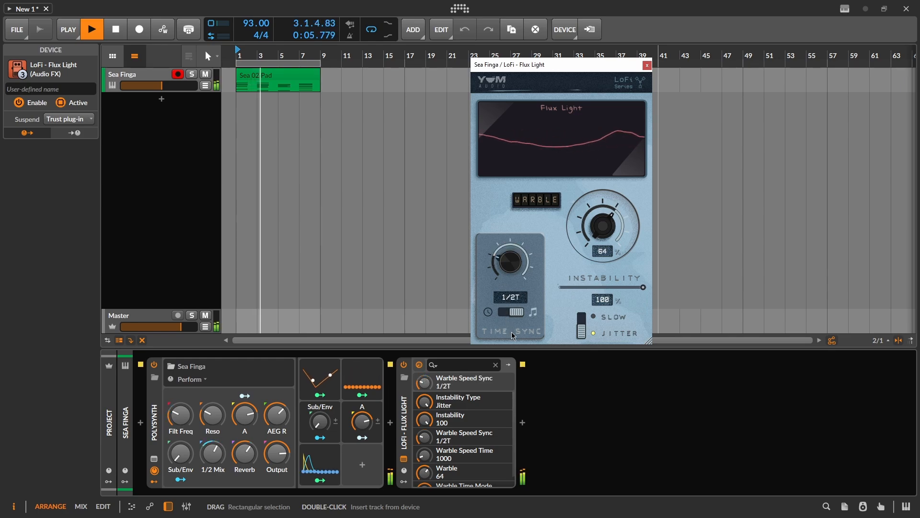
click(583, 326)
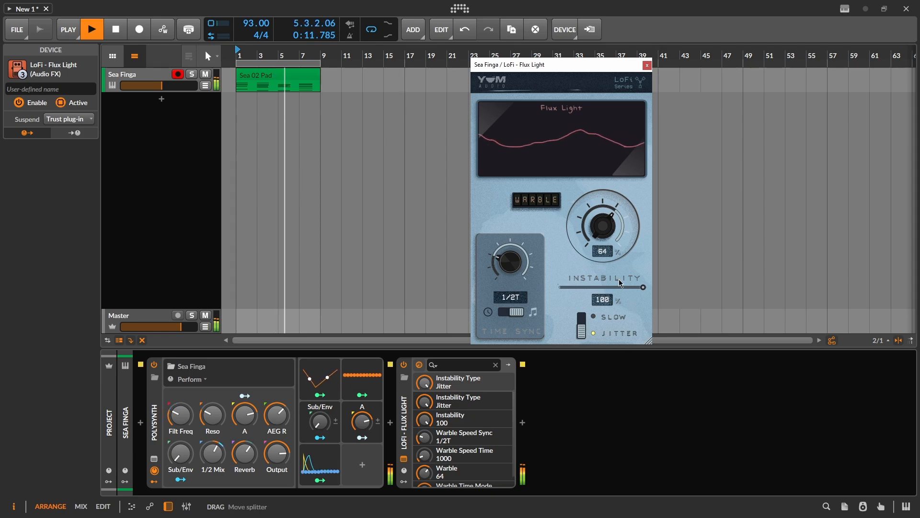
key(space)
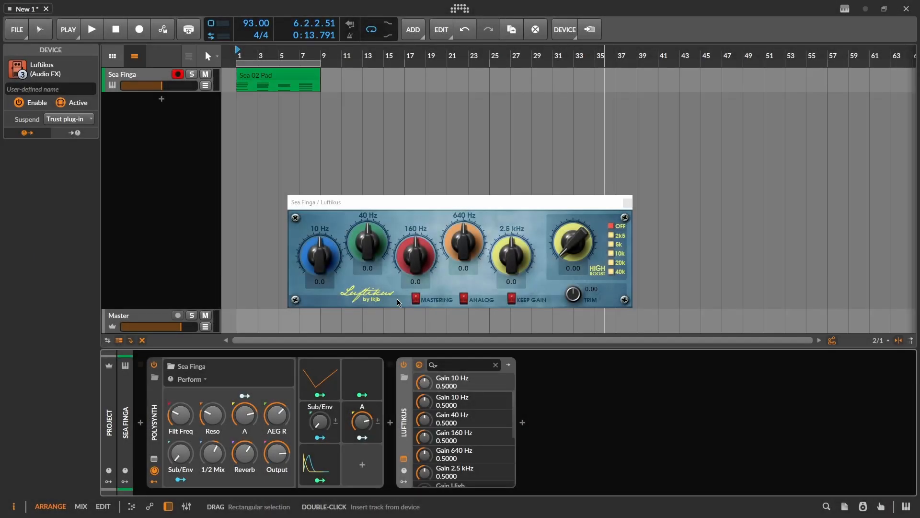
Step: Turn on Luftikus's Mastering mode, try the stepped gain on the 160 Hz and 640 Hz bands, and reset both to 0
click(618, 242)
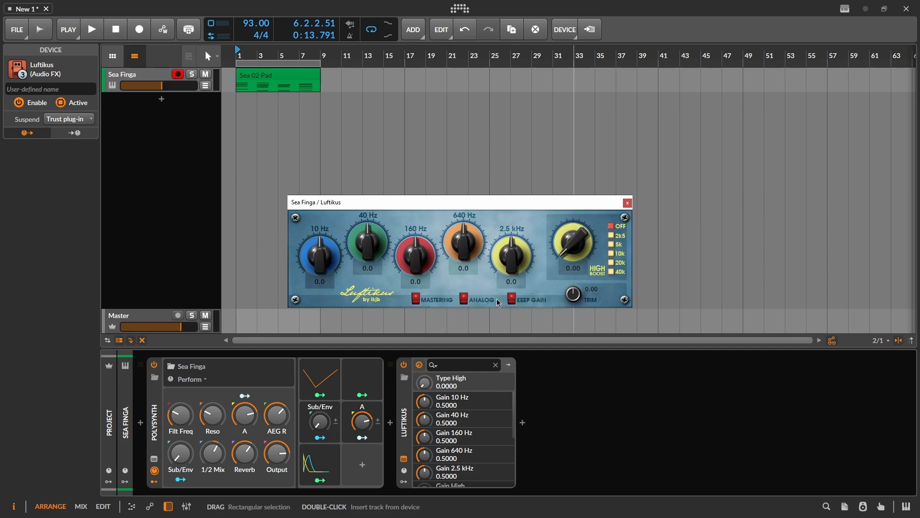
click(415, 299)
click(422, 262)
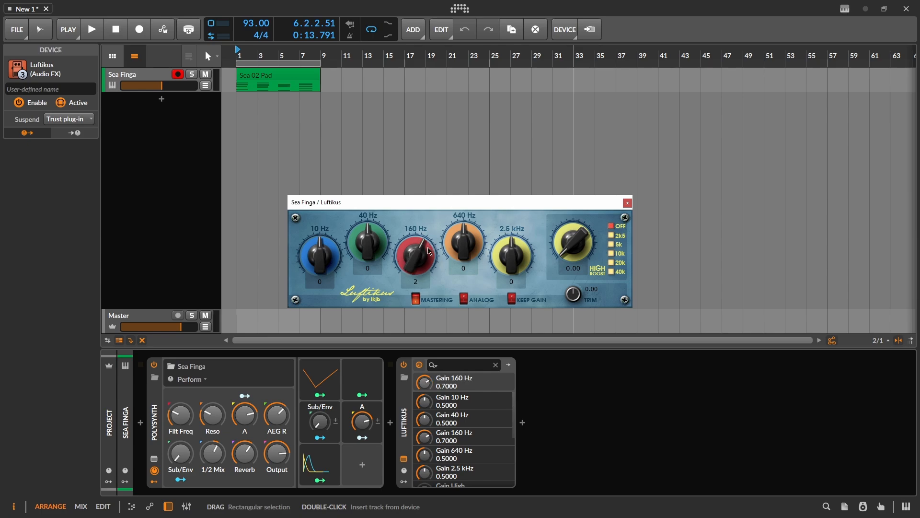
drag(479, 263, 506, 278)
double_click(505, 279)
double_click(476, 254)
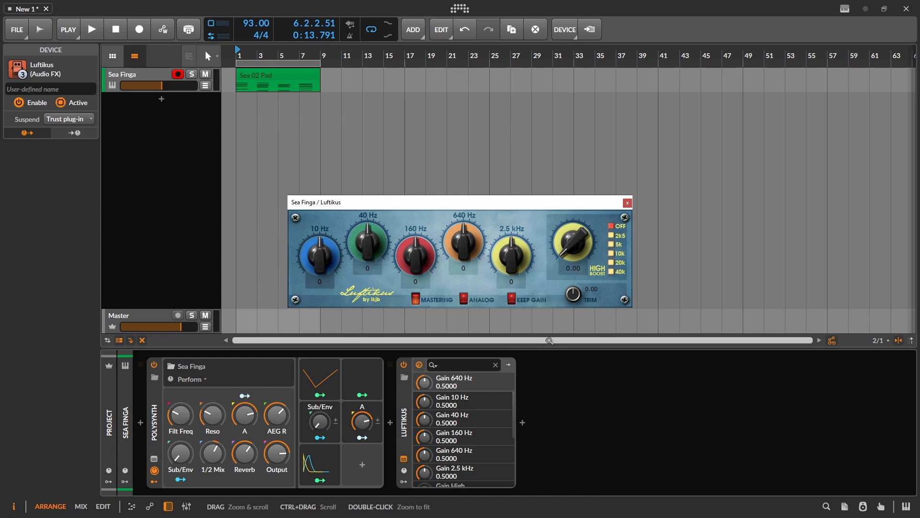
Step: Play the pad and set Luftikus's high boost to 6.0 at 5k, the 160 Hz band to -3 and the 2.5 kHz band to 1
key(space)
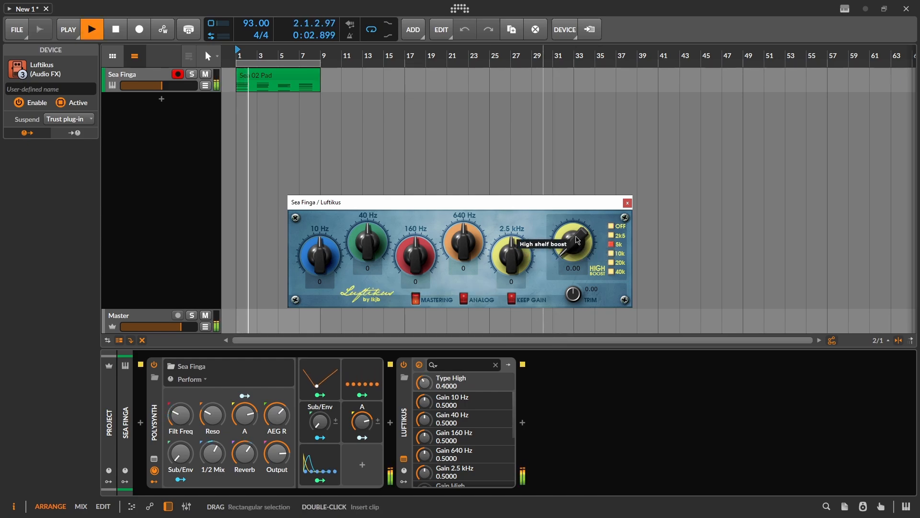
click(612, 245)
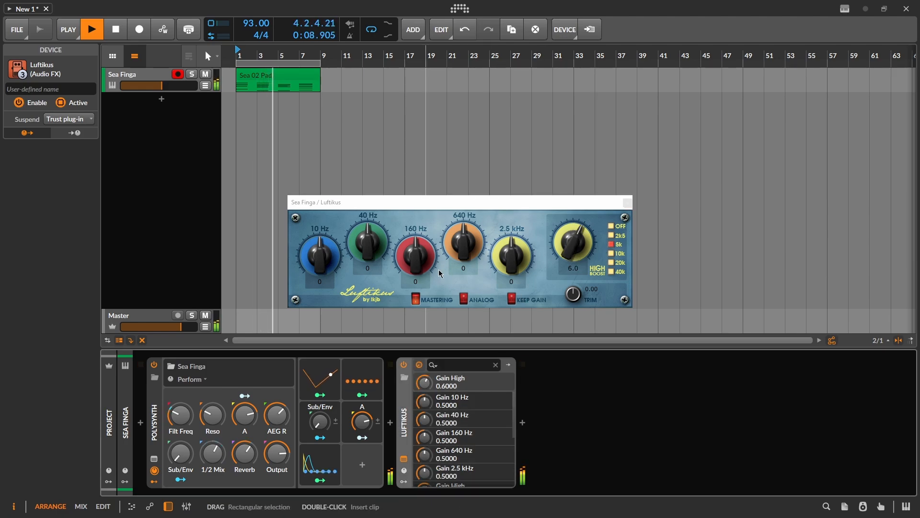
drag(430, 255, 428, 277)
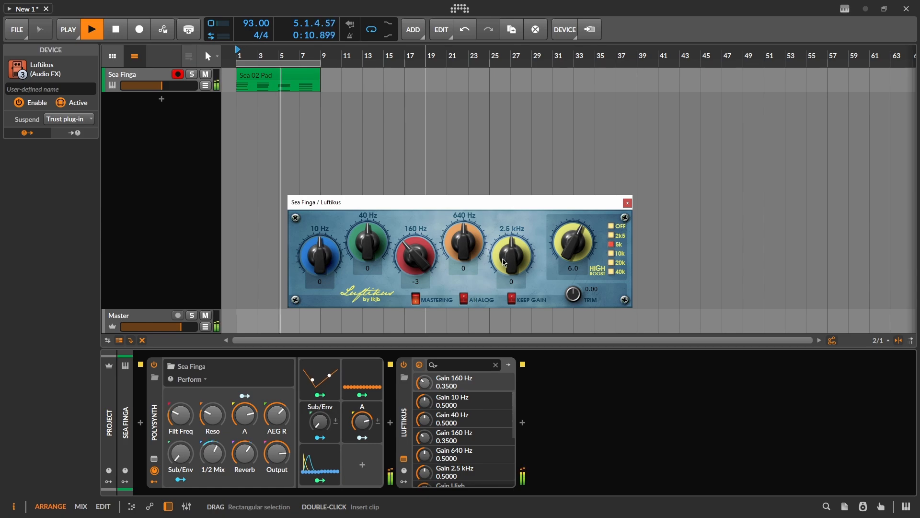
drag(510, 258, 508, 251)
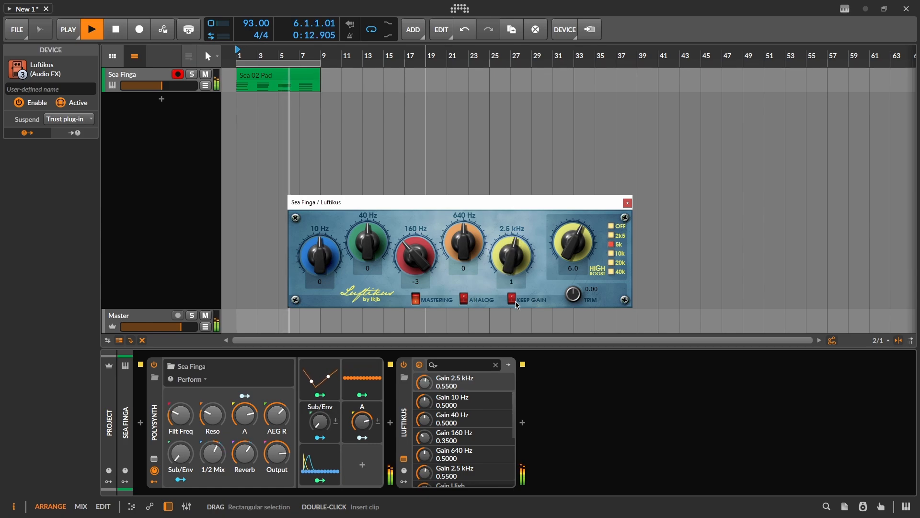
Step: Turn on Luftikus's Keep Gain, compare the pad with the EQ bypassed and enabled, and stop playback
click(465, 299)
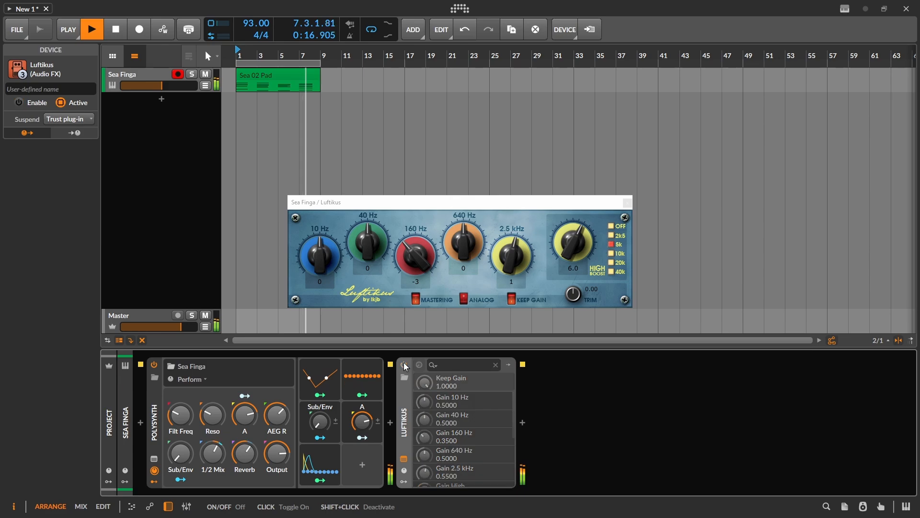
key(space)
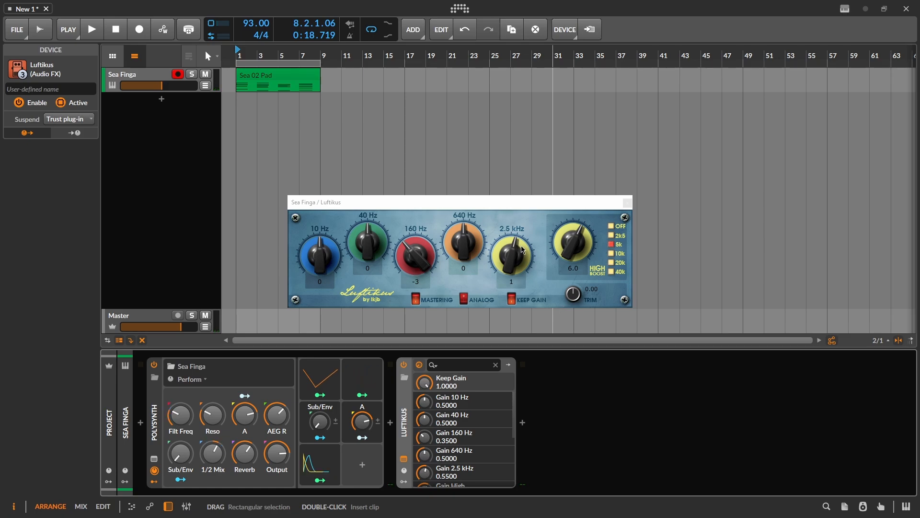
click(627, 259)
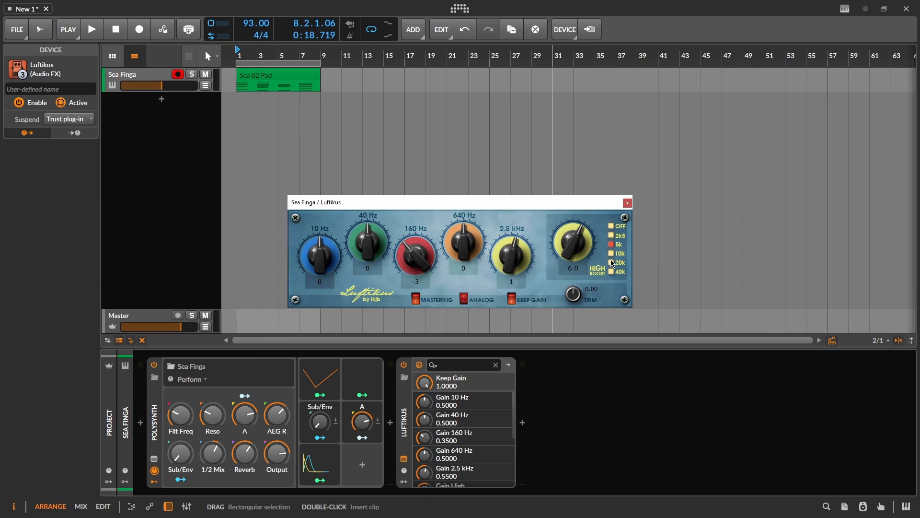
click(611, 253)
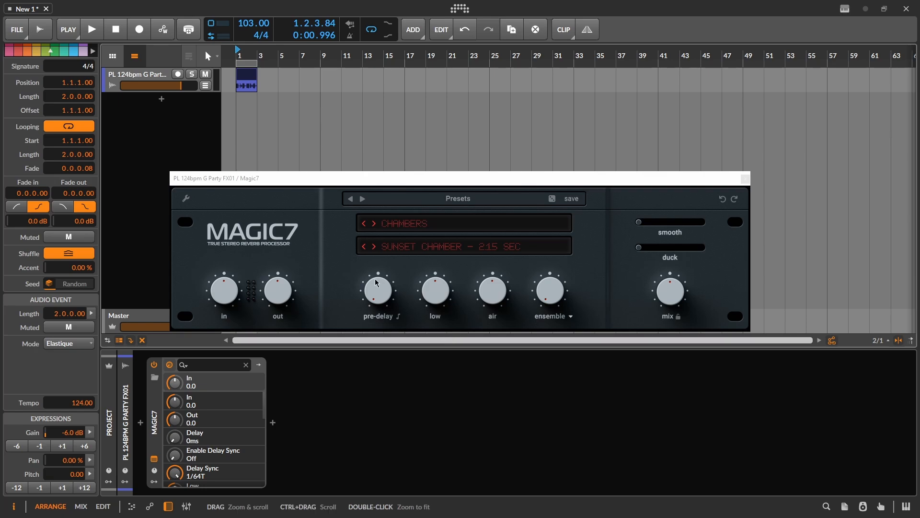
Step: Play the drum loop with Magic7 bypassed and enabled, and lower its Mix to 24%
key(space)
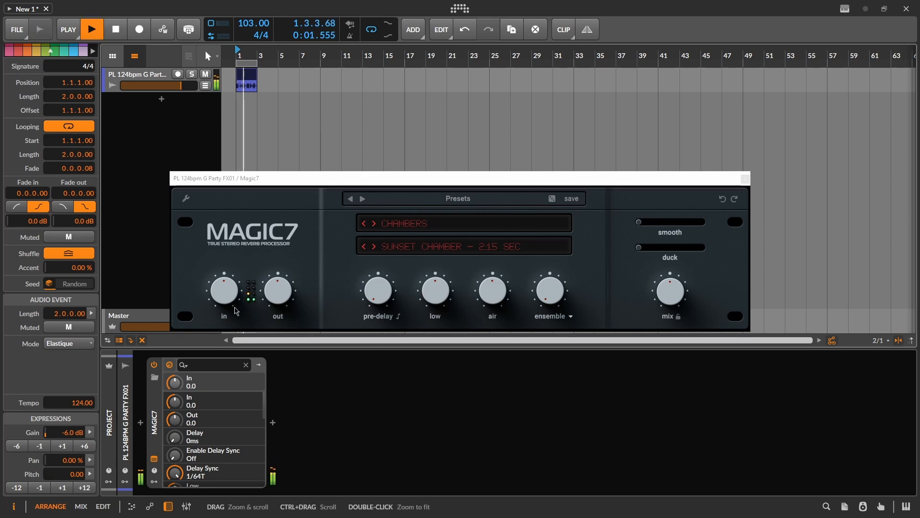
click(154, 367)
click(154, 366)
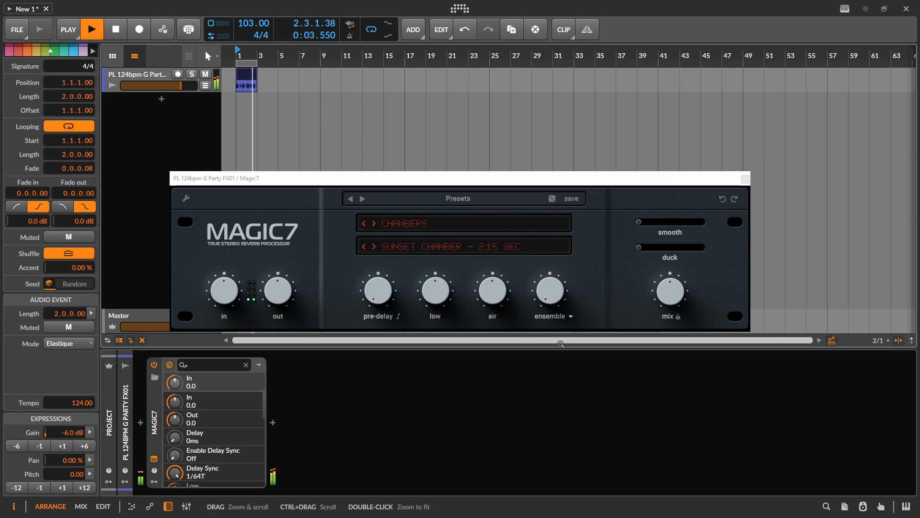
drag(663, 330, 666, 327)
key(space)
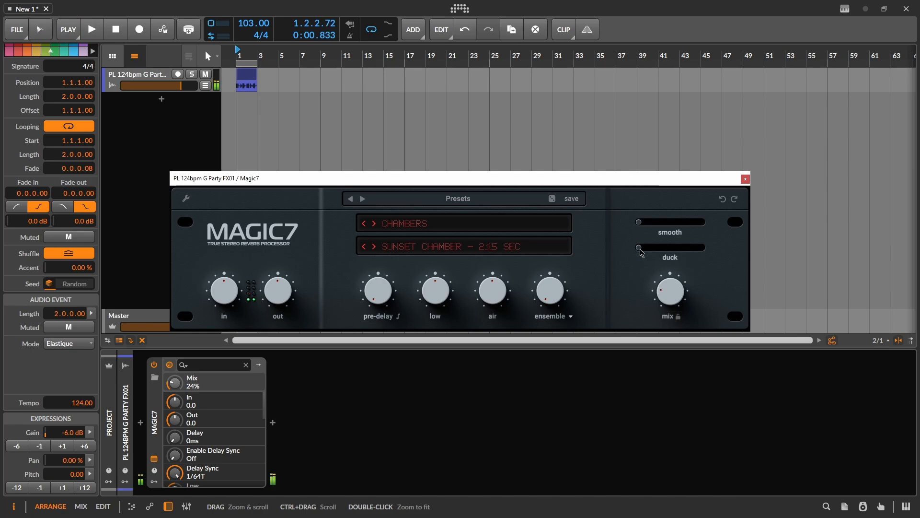
Step: Raise Magic7's Duck to 32% and resume playback of the drum loop
drag(639, 247, 653, 247)
drag(697, 277, 738, 284)
key(space)
mouse_move(670, 247)
mouse_down()
mouse_move(661, 249)
mouse_move(711, 262)
mouse_move(664, 263)
mouse_up()
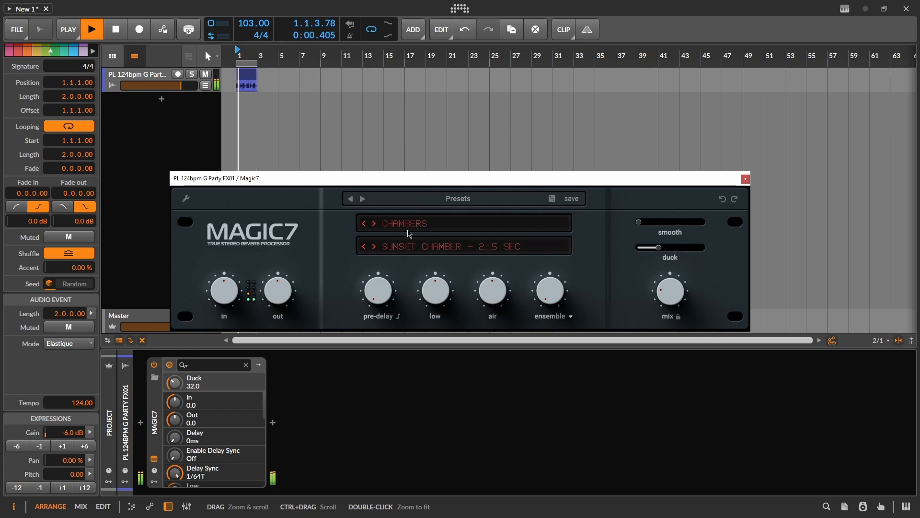
Step: Switch Magic7's reverb category to Halls 1, sync its pre-delay at 1/32, and stop playback
click(405, 224)
click(425, 269)
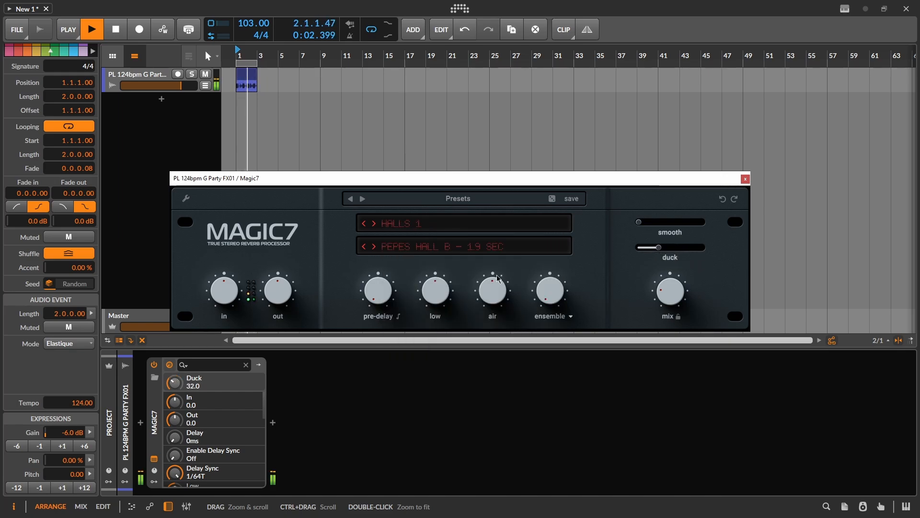
click(397, 316)
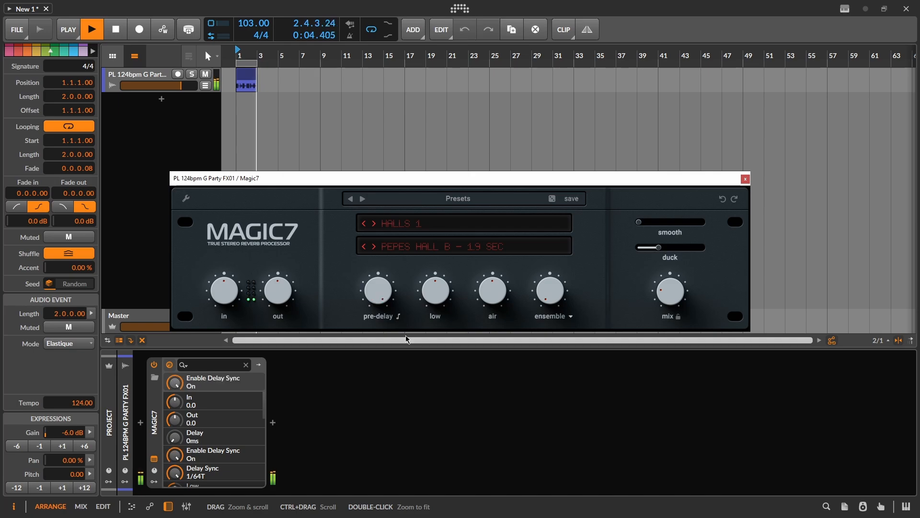
drag(374, 297, 363, 315)
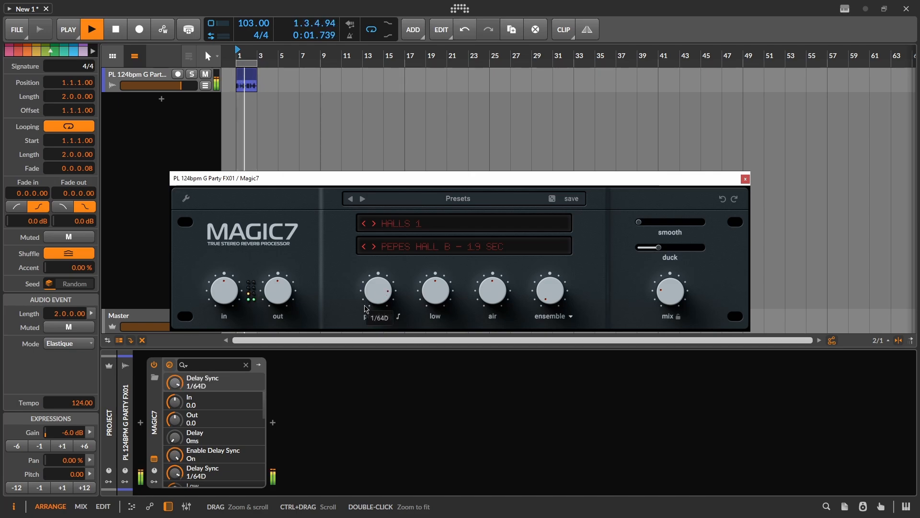
key(space)
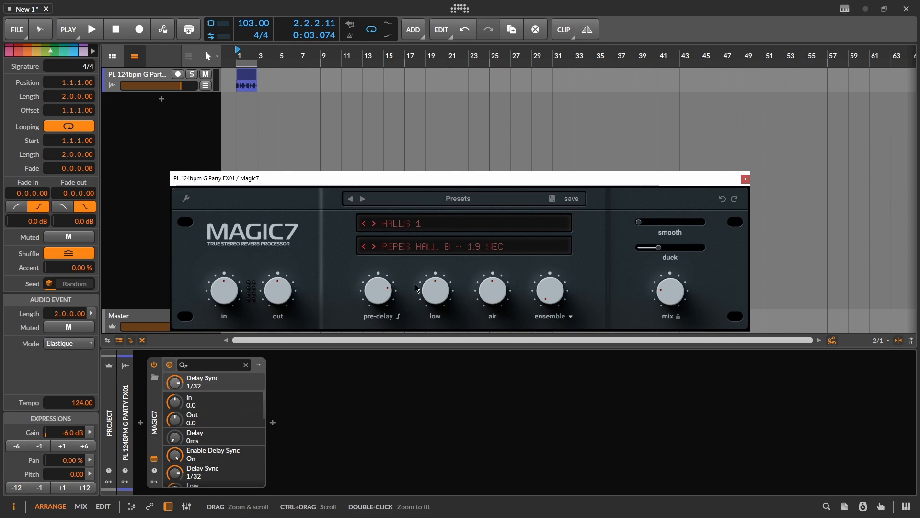
Step: Load Magic7's Clear Vox preset, resume playback, and close the preset browser
click(456, 202)
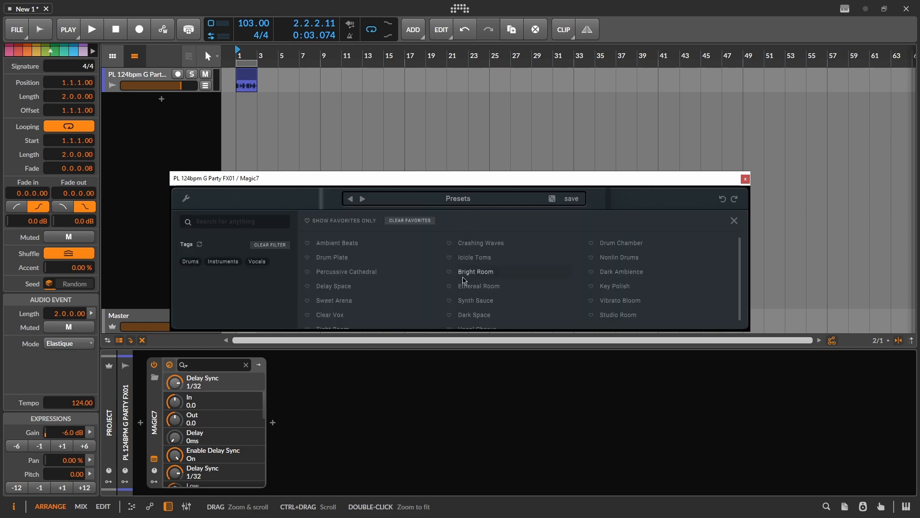
click(397, 320)
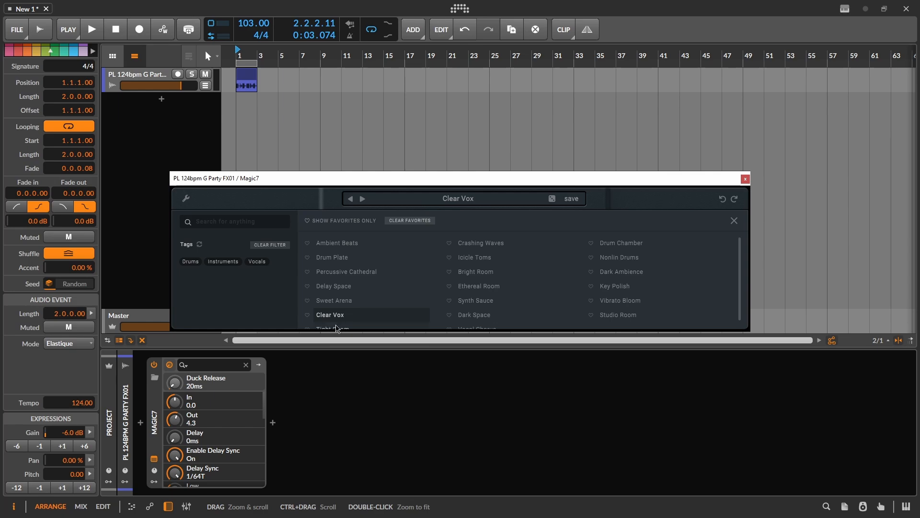
key(space)
click(734, 220)
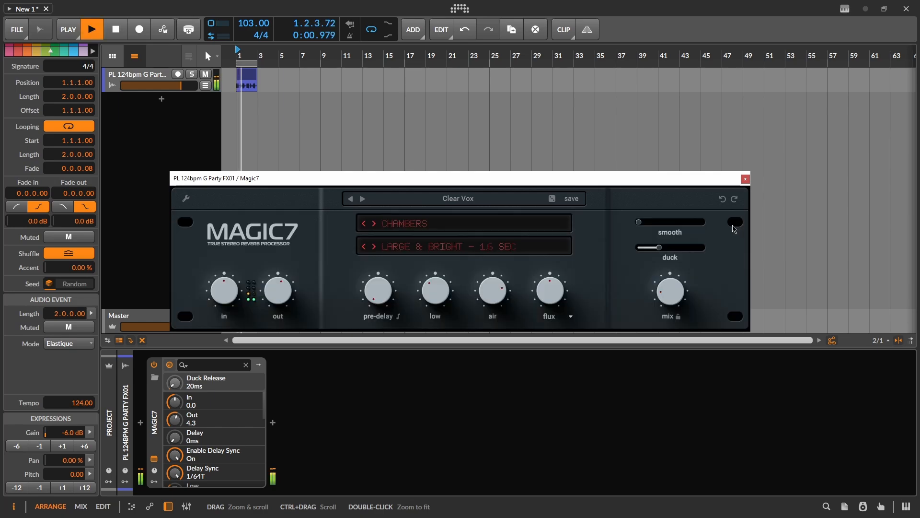
Step: Lower Magic7's Mix to 13% and set its Duck to 16%
click(673, 309)
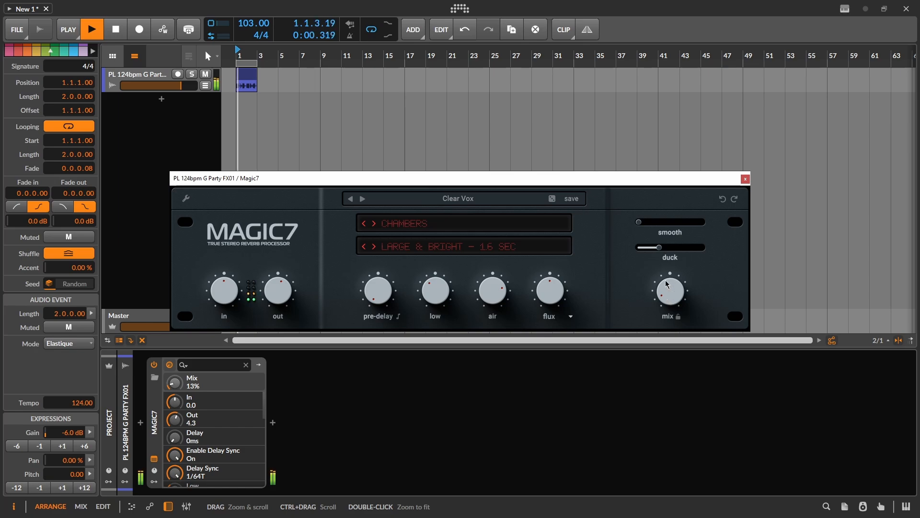
mouse_move(659, 249)
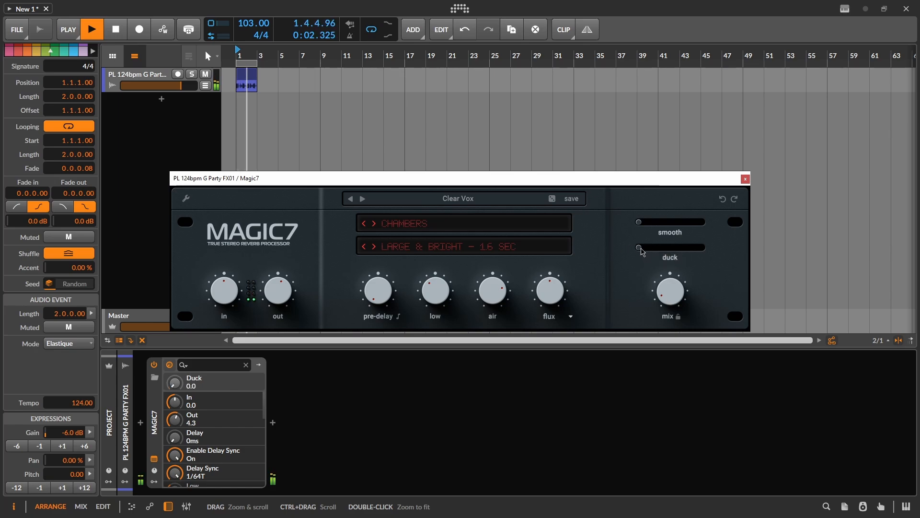
drag(643, 249, 687, 280)
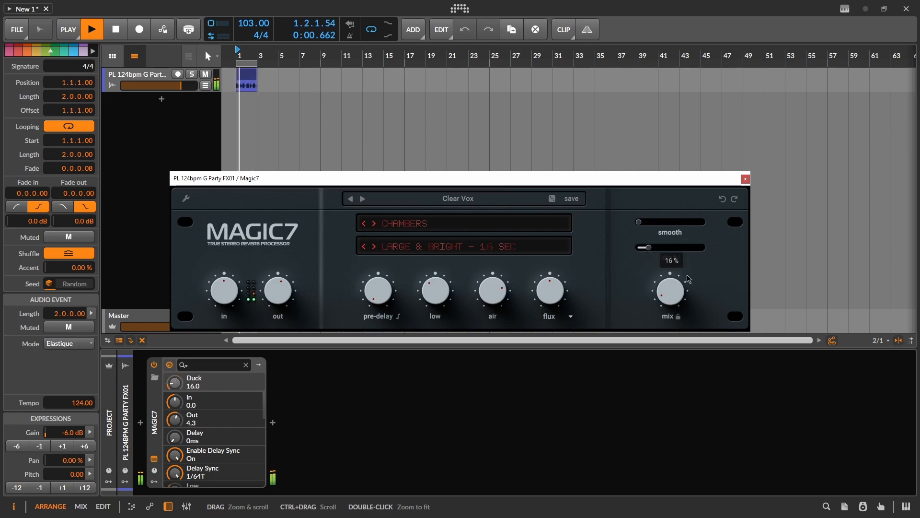
Step: Compare the drum loop with Magic7 bypassed and enabled, and stop playback
click(153, 364)
click(152, 364)
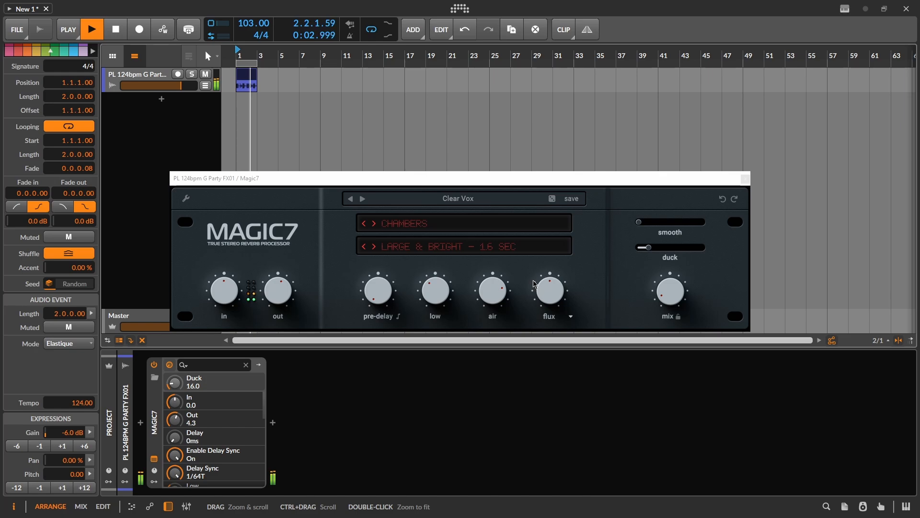
key(space)
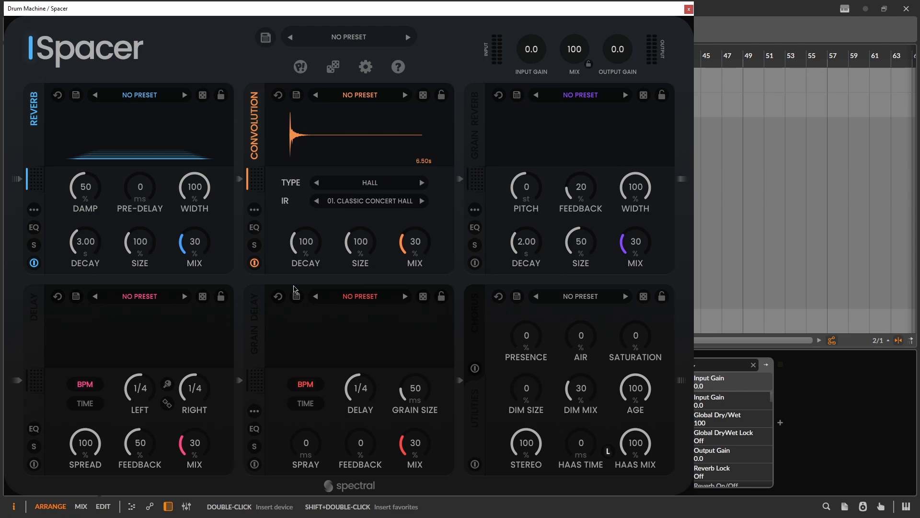
Step: Turn off Spacer's Reverb and Convolution modules and turn on its Grain Reverb module
click(254, 263)
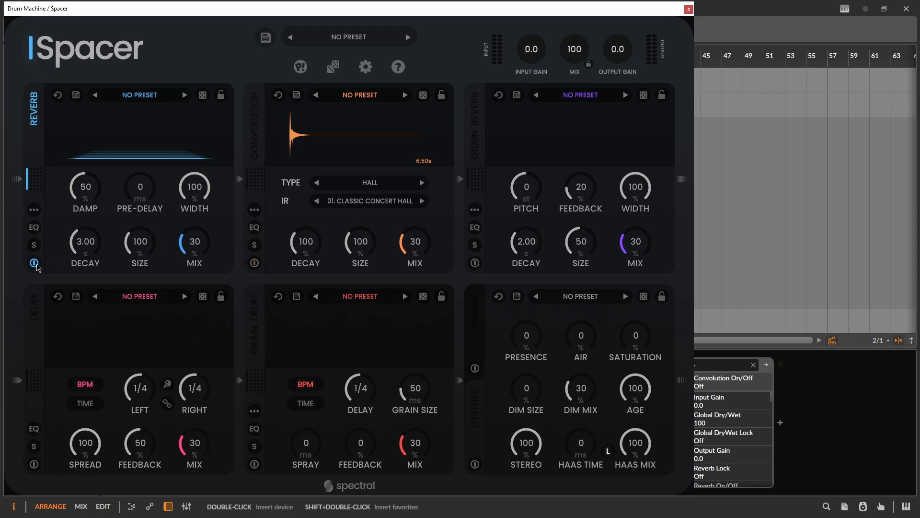
click(34, 264)
click(474, 263)
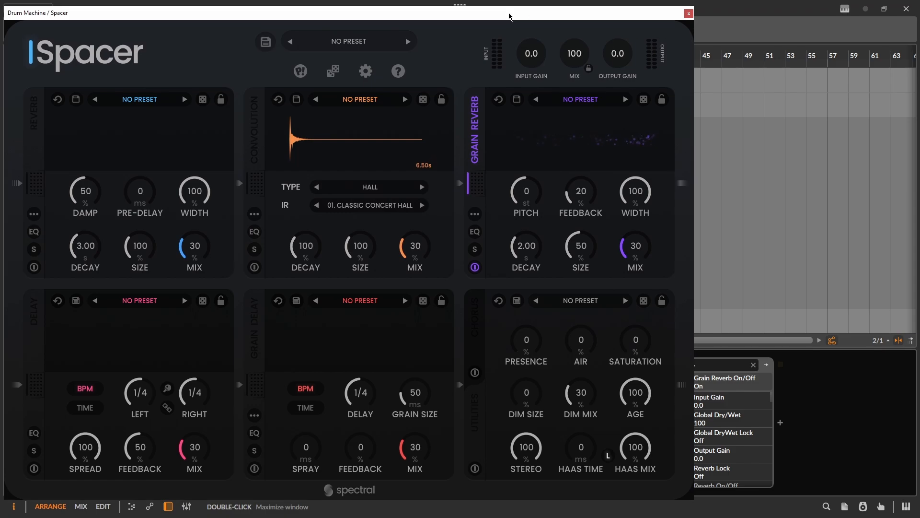
Step: Browse Spacer's factory preset list and close it without loading a preset
drag(462, 13, 455, 34)
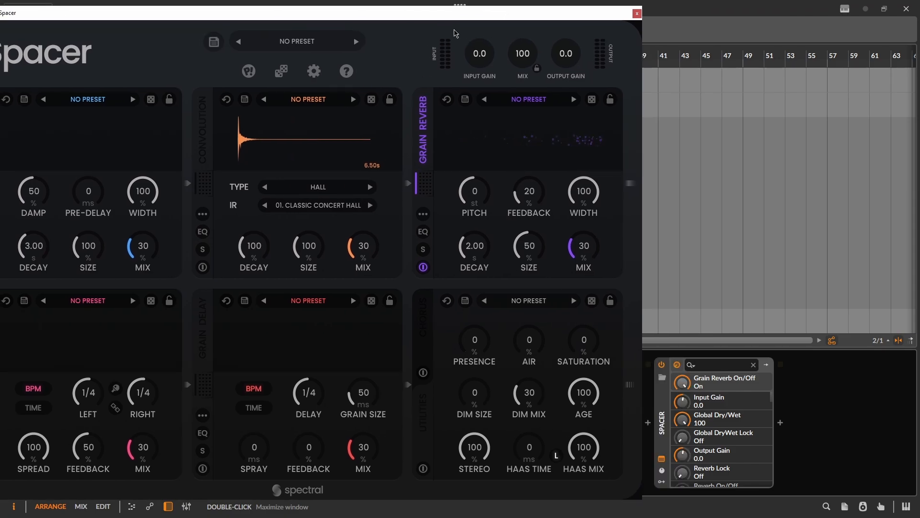
click(300, 42)
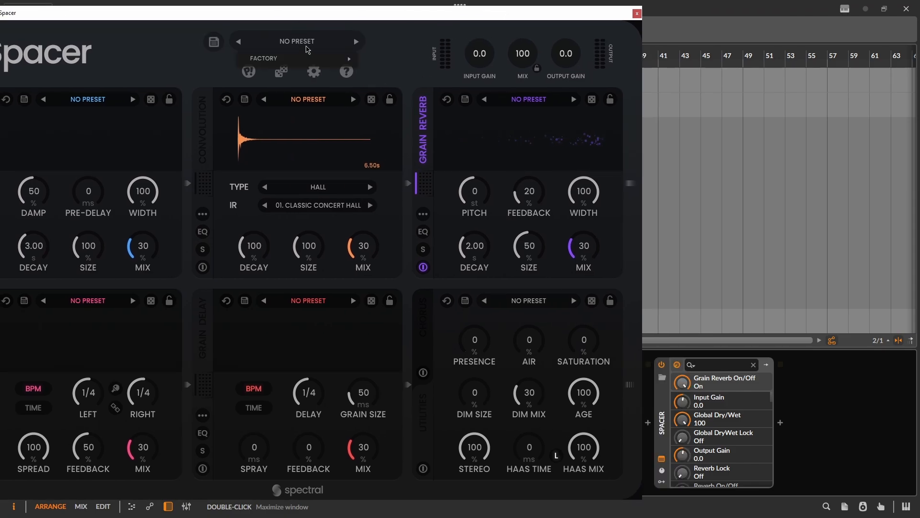
mouse_move(336, 58)
scroll(385, 400, down, 15)
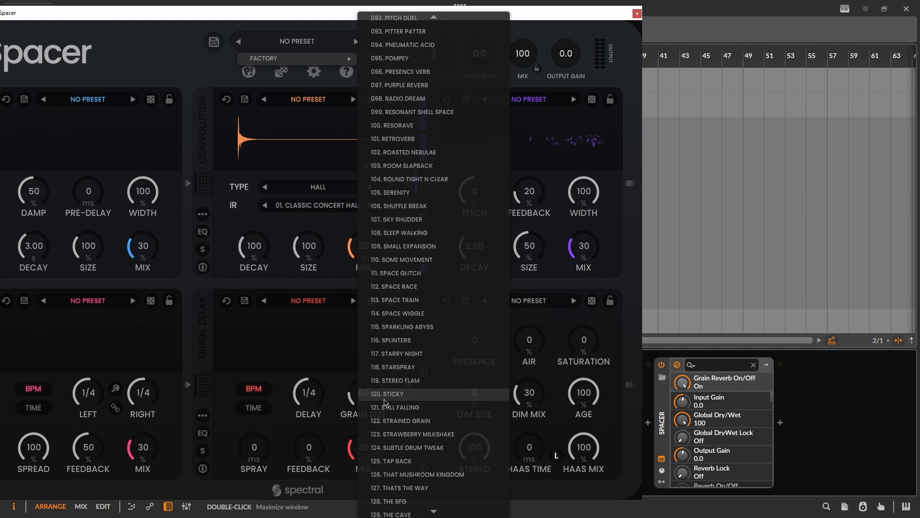
scroll(385, 400, up, 15)
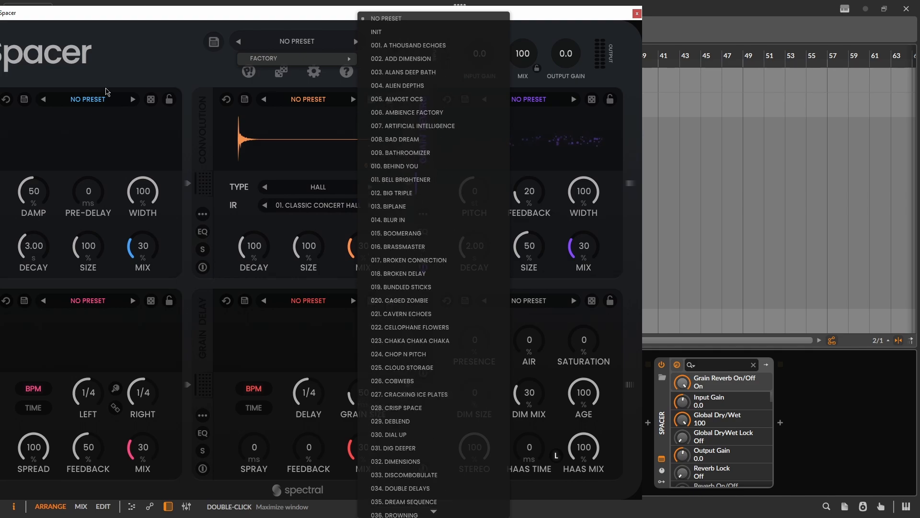
click(106, 91)
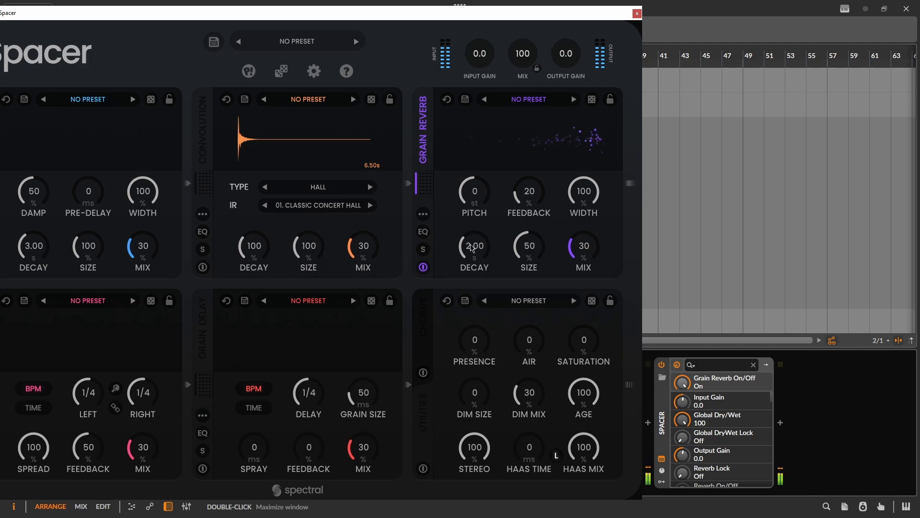
Step: Set Spacer's Grain Reverb to Feedback 60%, Pitch -7 st, Decay 6.87 s, Size 73% and Mix 50%
drag(567, 252, 604, 188)
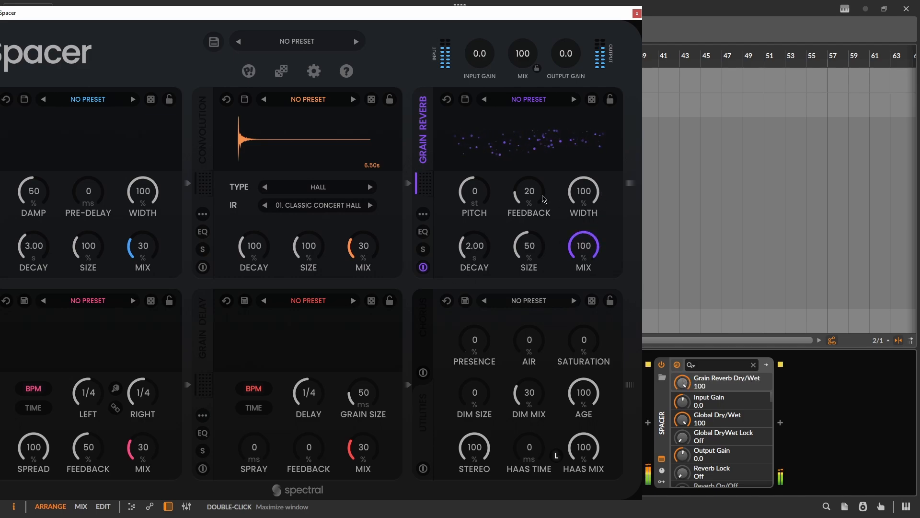
drag(541, 197, 545, 177)
drag(487, 193, 488, 214)
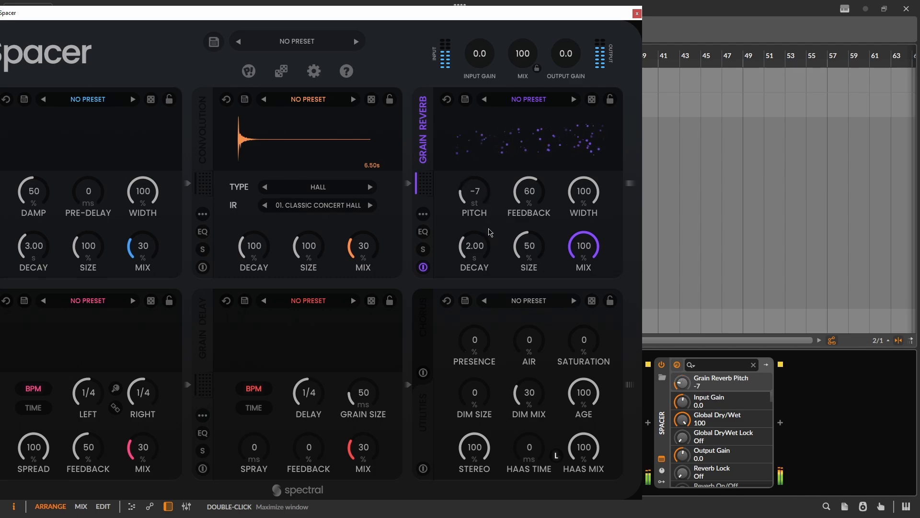
drag(483, 250, 527, 222)
drag(573, 240, 584, 297)
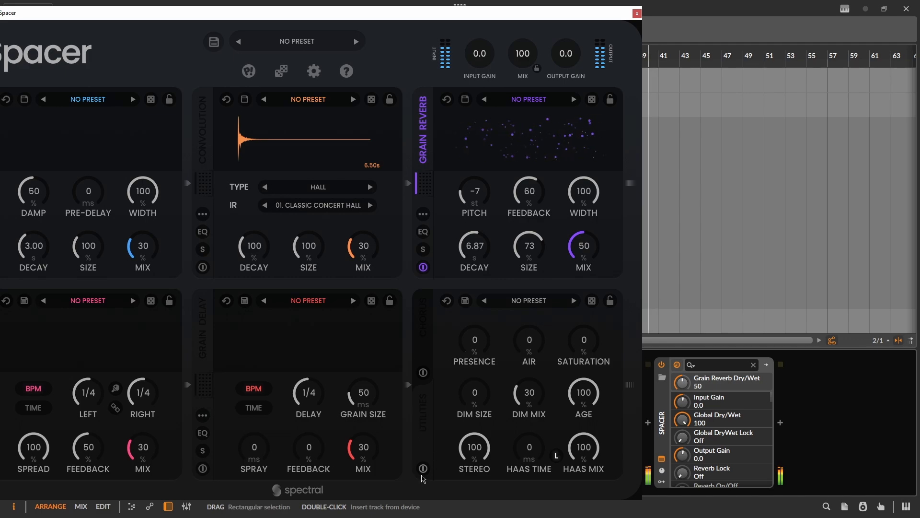
Step: Turn on Spacer's Utilities module and set Presence to 28%, Air to 20% and Saturation to 52%
click(423, 470)
drag(490, 346, 490, 328)
drag(541, 357, 603, 298)
drag(526, 348, 489, 358)
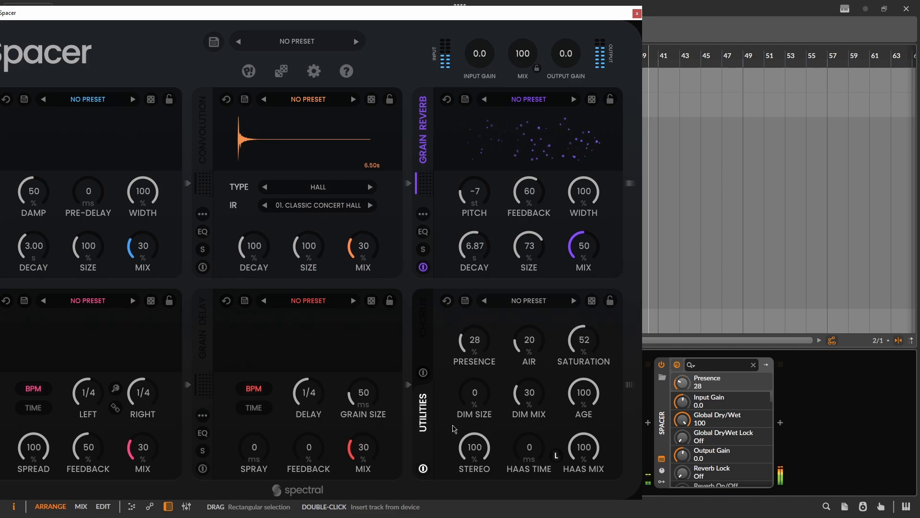
Step: Set the Utilities module's Dim Size to 44%, Dim Mix to 76% and Age to 52%
drag(483, 402, 502, 363)
drag(527, 394, 579, 445)
drag(479, 404, 479, 405)
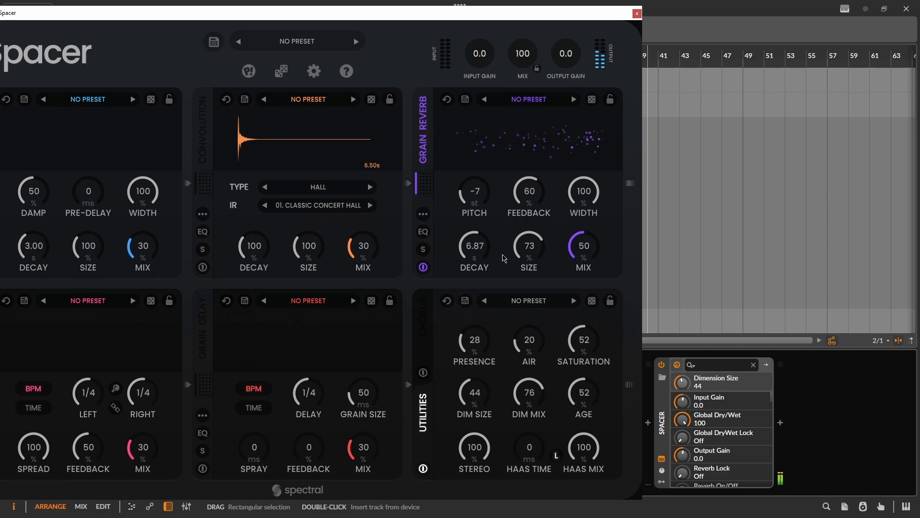
Step: Turn on Spacer's Grain Delay and adjust its Delay time, with Grain Size 508 ms, Spray 146 ms, Feedback 71% and Mix 52%
drag(575, 21, 659, 15)
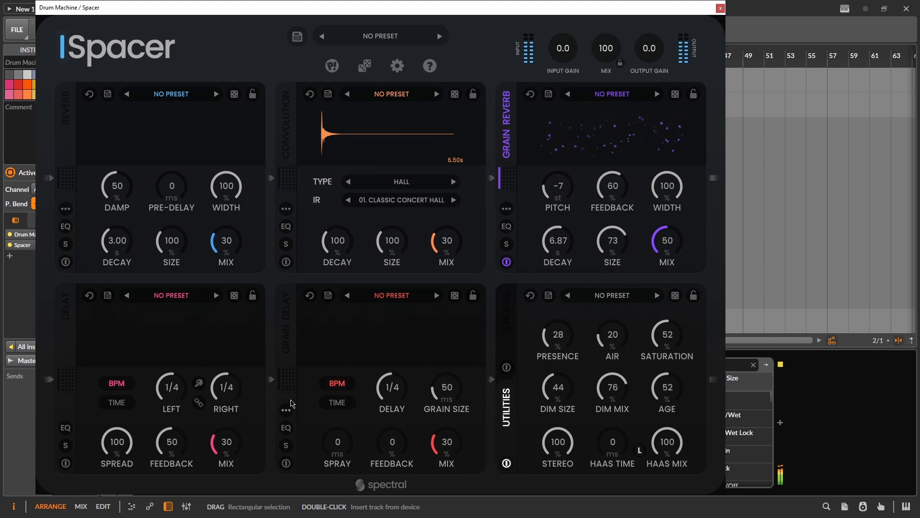
click(287, 463)
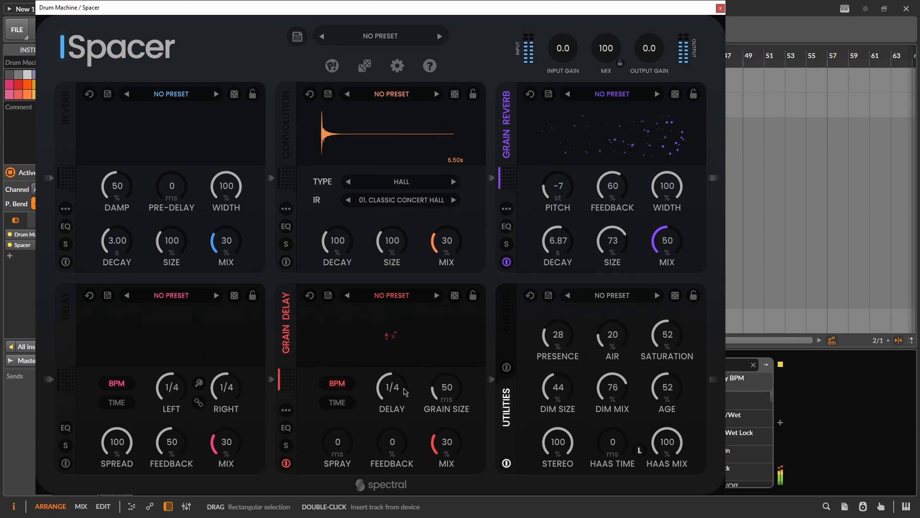
drag(404, 391, 409, 381)
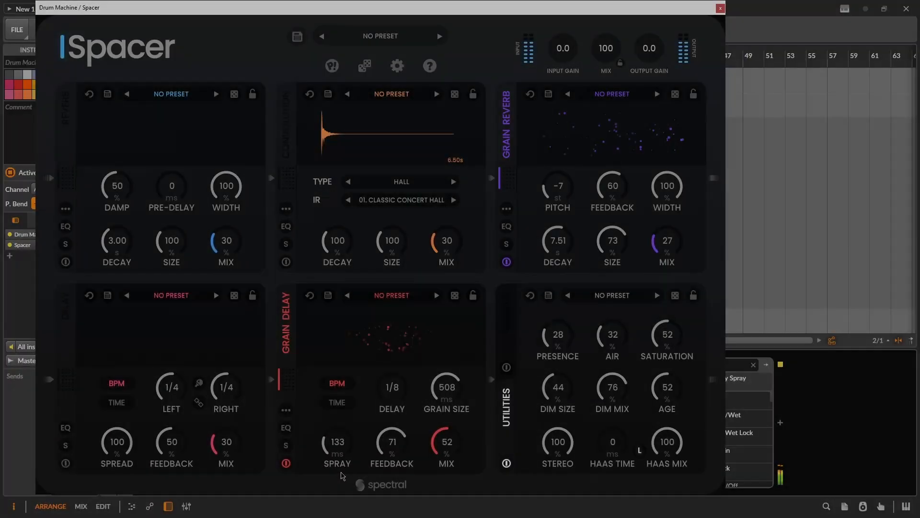
drag(341, 472, 340, 468)
drag(392, 383, 408, 328)
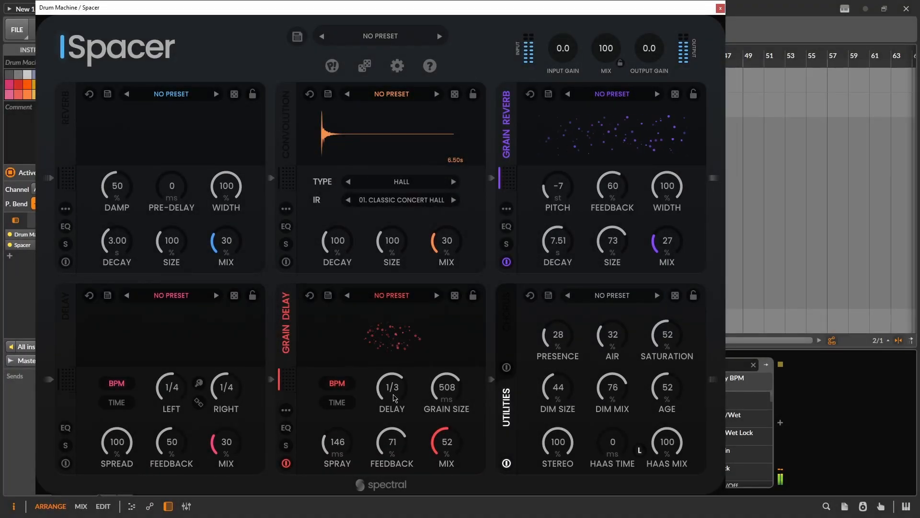
drag(392, 399, 465, 481)
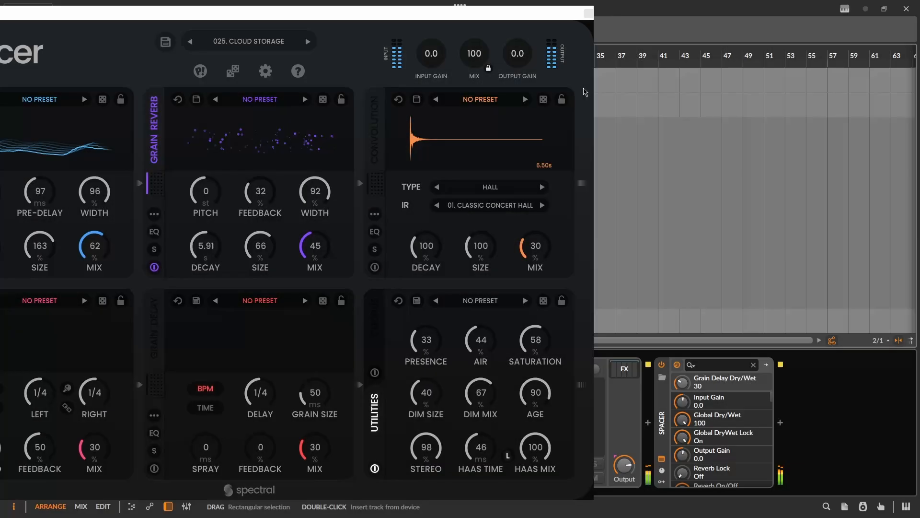
Step: Close Spacer's plugin window to return to the drum machine's device chain
click(588, 14)
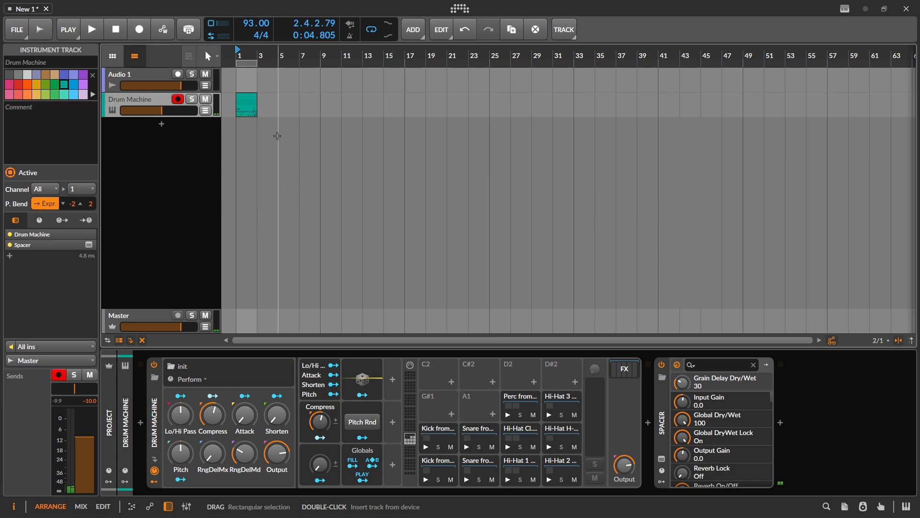
click(670, 414)
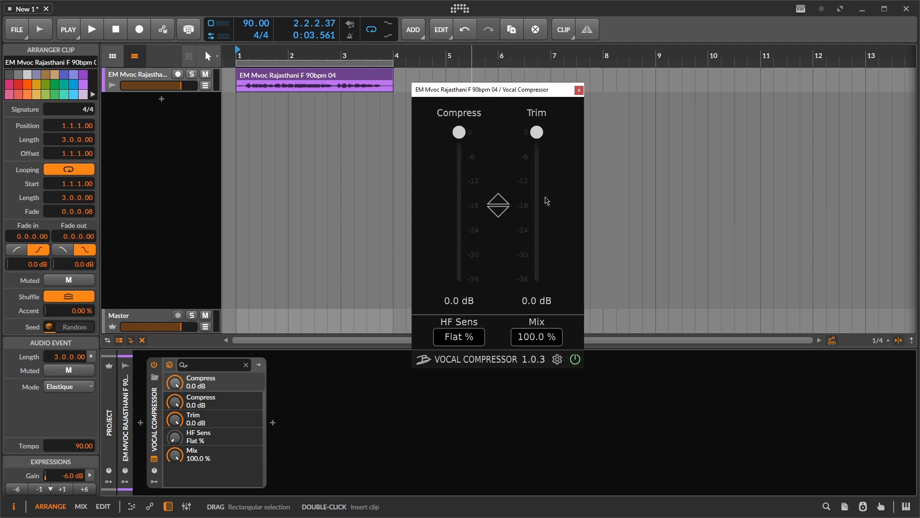
Step: Play the vocal clip while setting Vocal Compressor's Compress to -21.6 dB and lowering its Trim, and stop playback
key(space)
drag(459, 132, 460, 221)
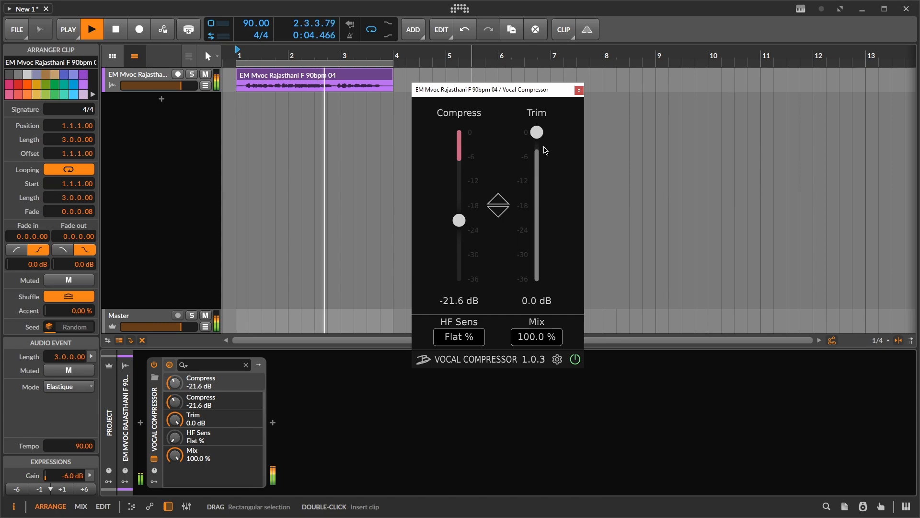
drag(537, 133, 538, 156)
key(space)
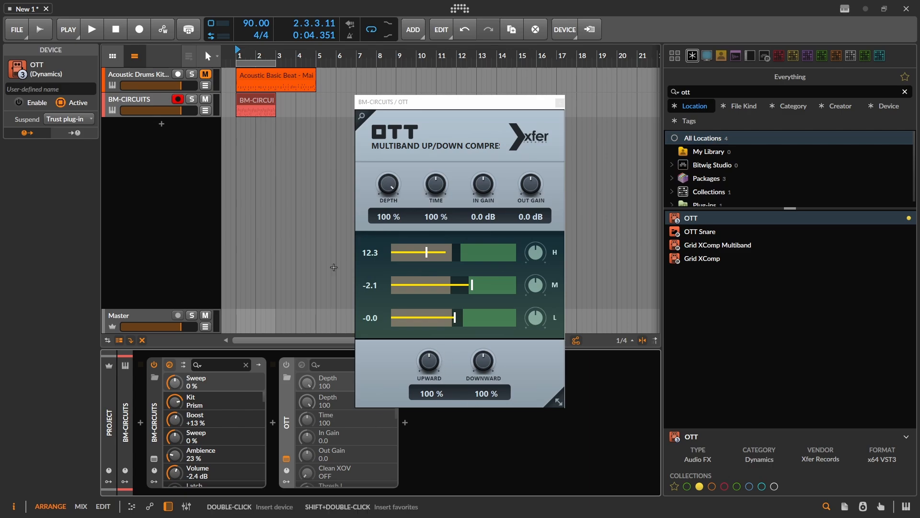
Step: Start playback, enable OTT on the BM-CIRCUITS track, and set its Downward amount to 32%
key(space)
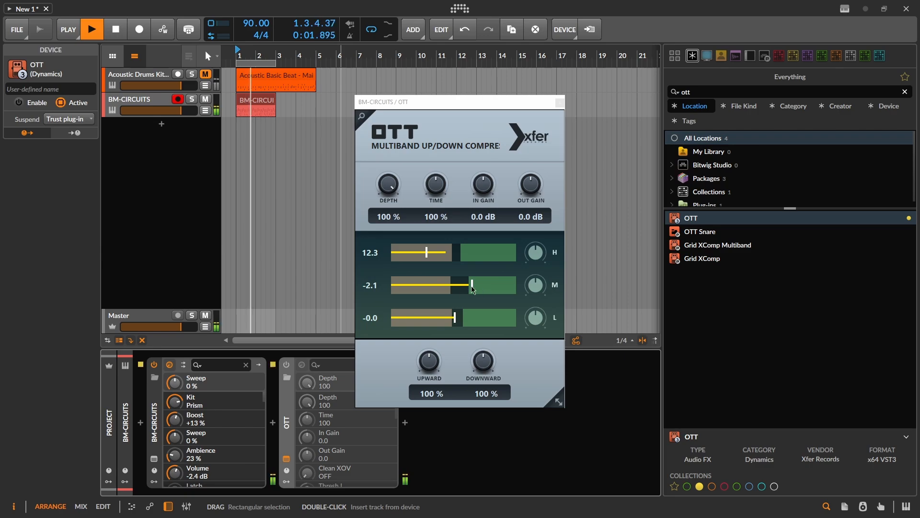
click(287, 365)
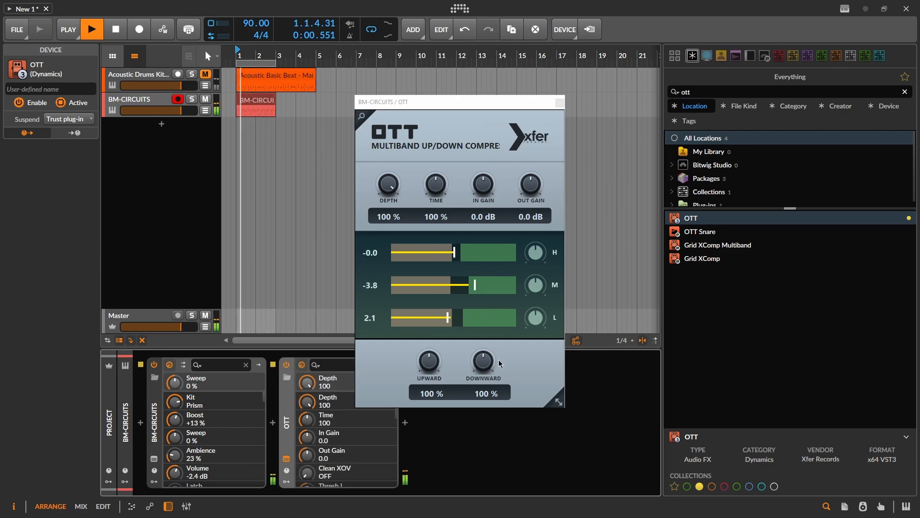
drag(484, 361, 473, 394)
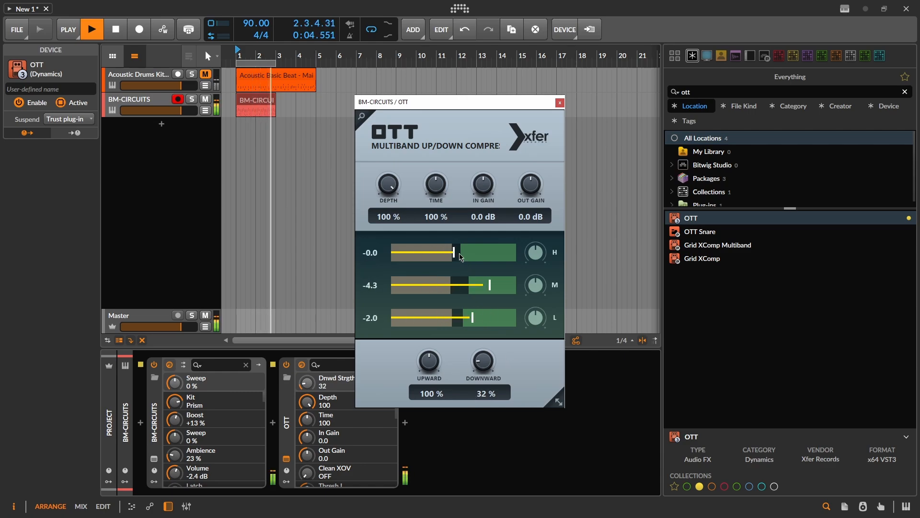
Step: Lower OTT's high and mid thresholds, raise the low threshold to 136, and set the mid gain to -2.6 and high gain to 2.2
drag(460, 259, 450, 293)
click(463, 325)
drag(462, 325, 484, 325)
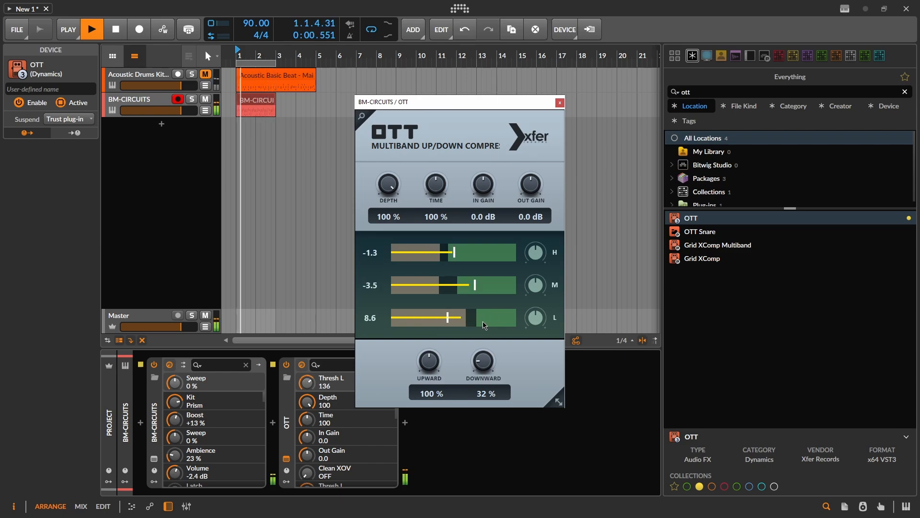
drag(536, 291, 530, 296)
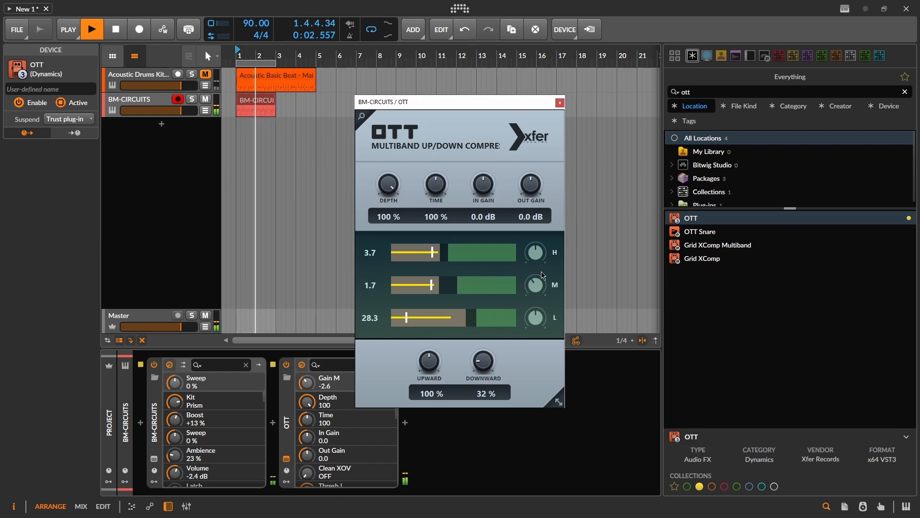
drag(536, 253, 541, 242)
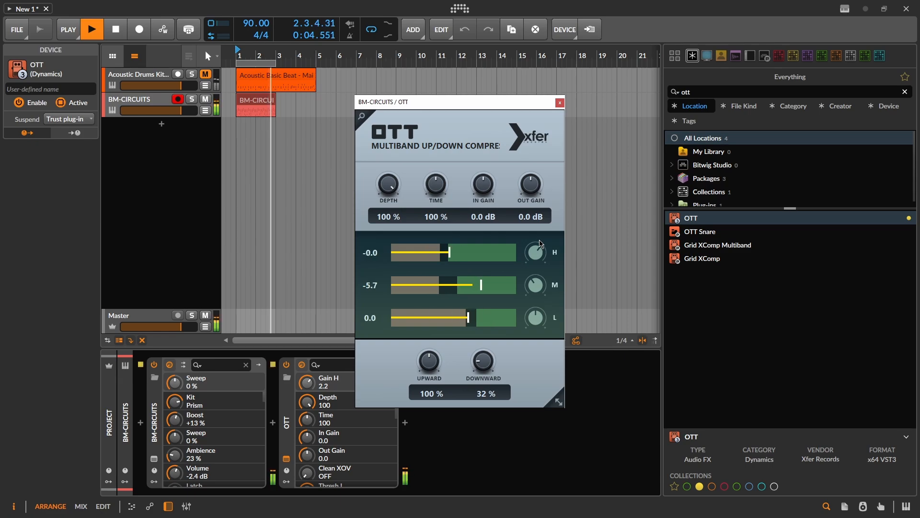
Step: Compare the BM-CIRCUITS loop with OTT bypassed and enabled, and leave OTT enabled
click(287, 364)
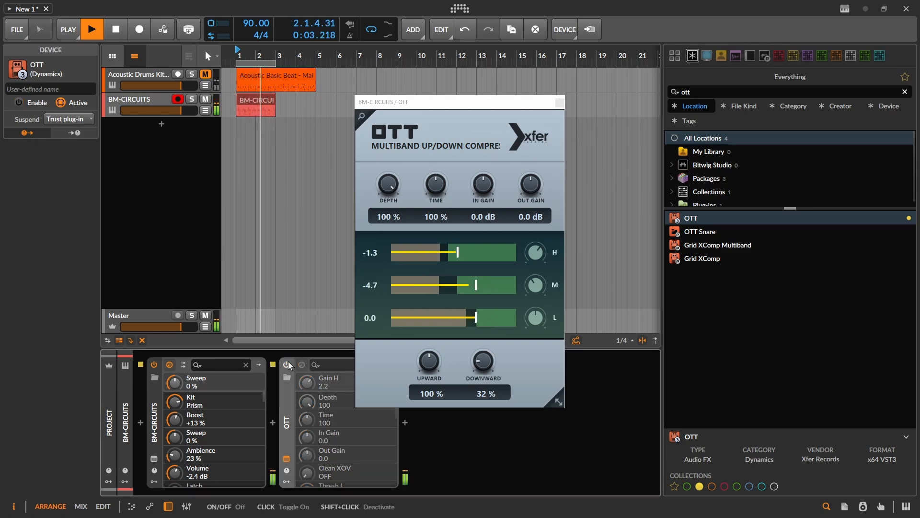
click(289, 363)
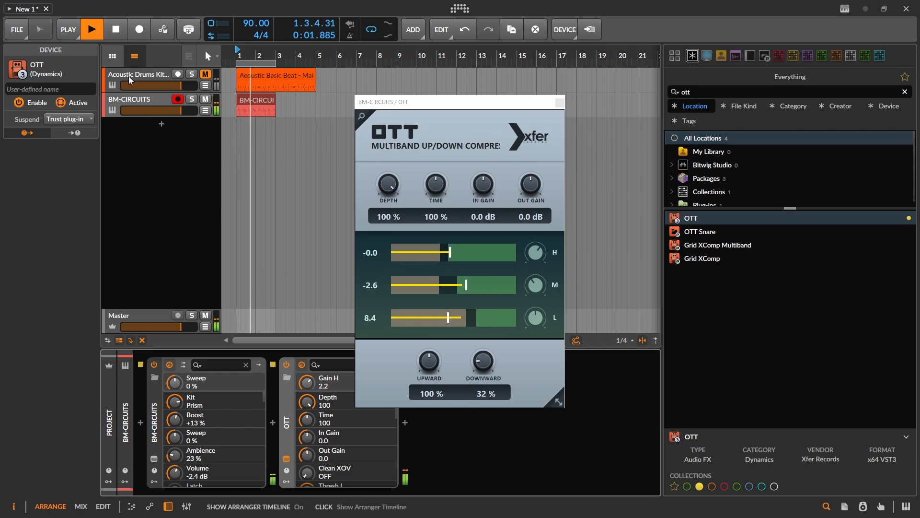
click(125, 421)
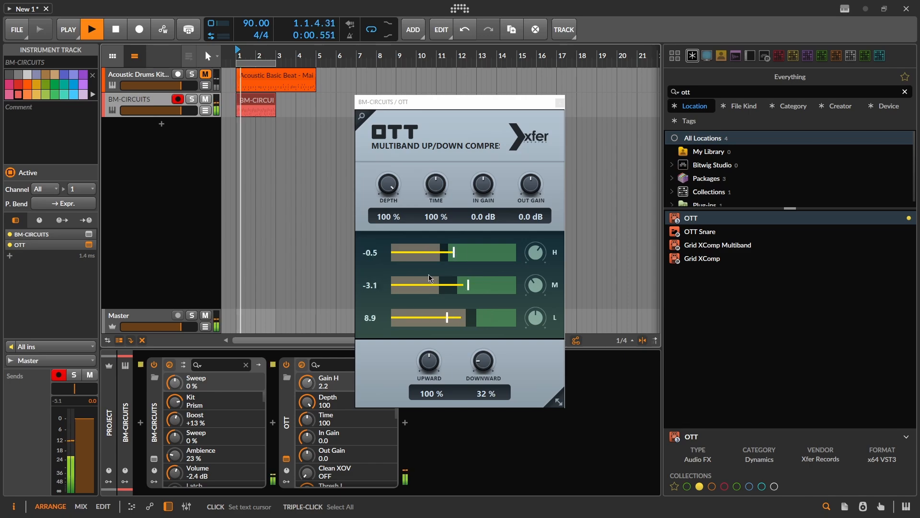
click(288, 366)
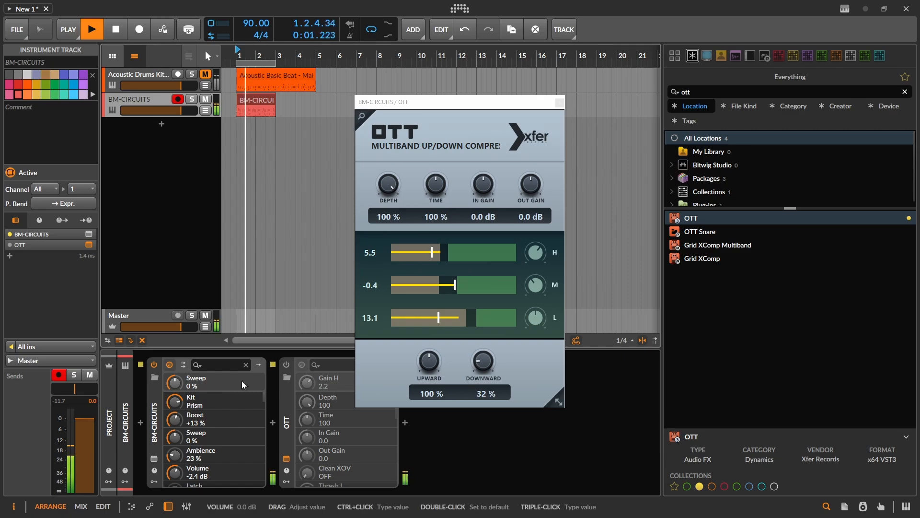
click(287, 364)
Step: Lower OTT's Out Gain to -6.4 dB and compare the loop with OTT bypassed and enabled before stopping playback
drag(531, 184, 519, 216)
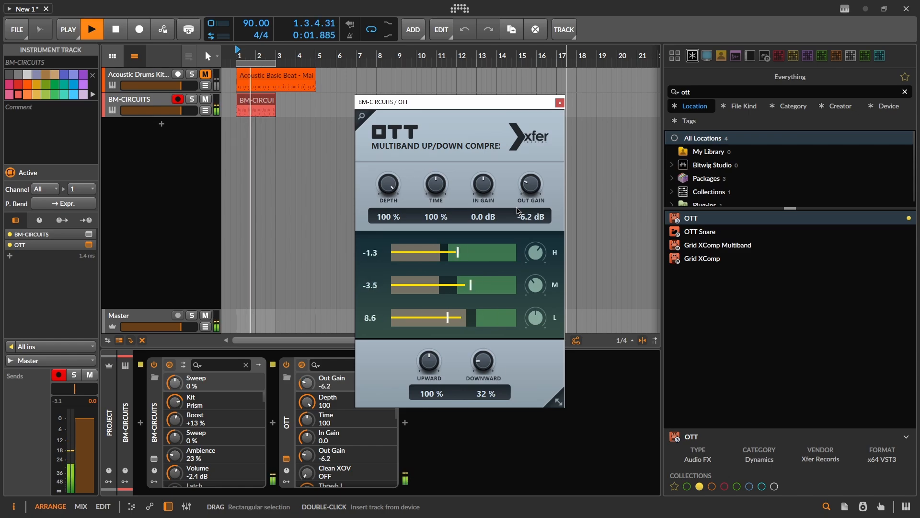
click(286, 365)
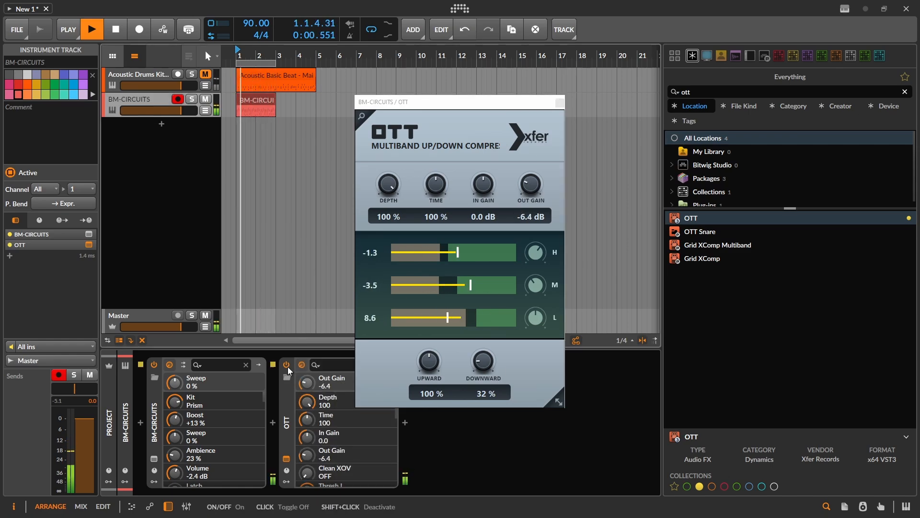
click(287, 365)
key(space)
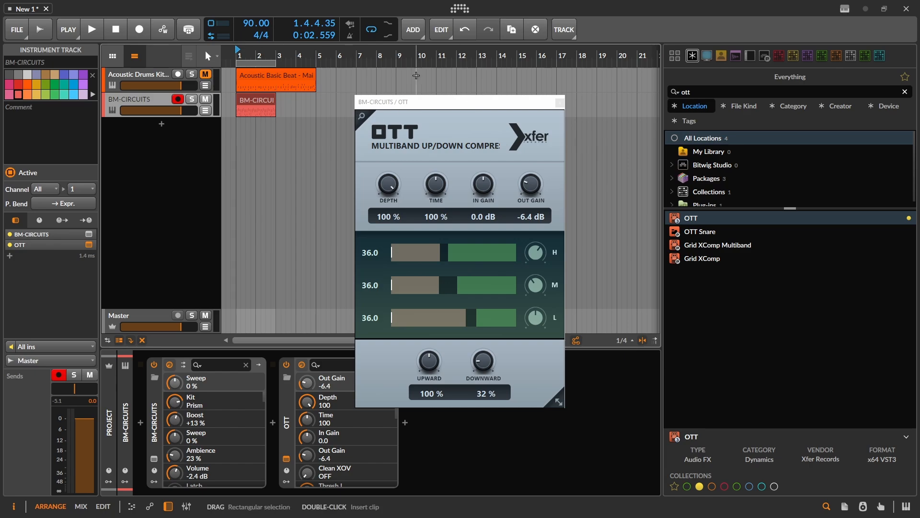
click(412, 106)
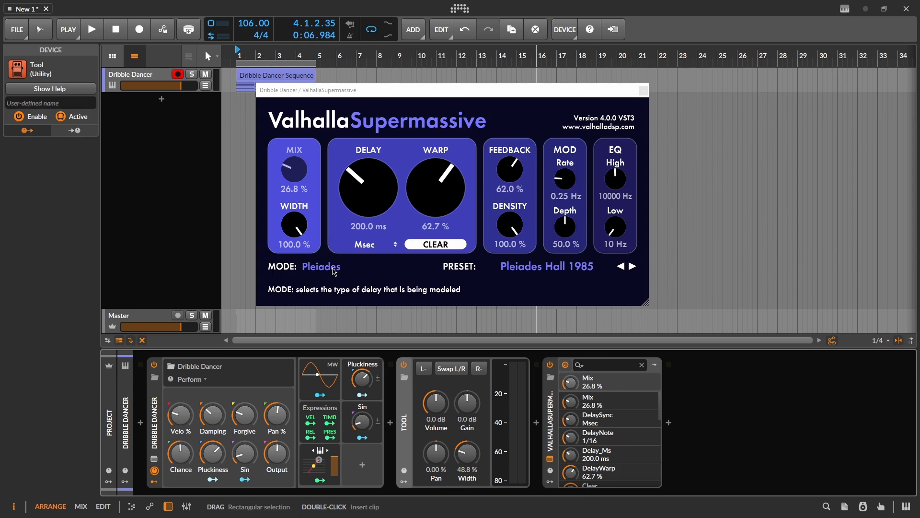
Step: Browse ValhallaSupermassive's factory preset categories, including SFX, and audition the Dribble Dancer loop with the Pleiades Hall 1985 preset
click(545, 268)
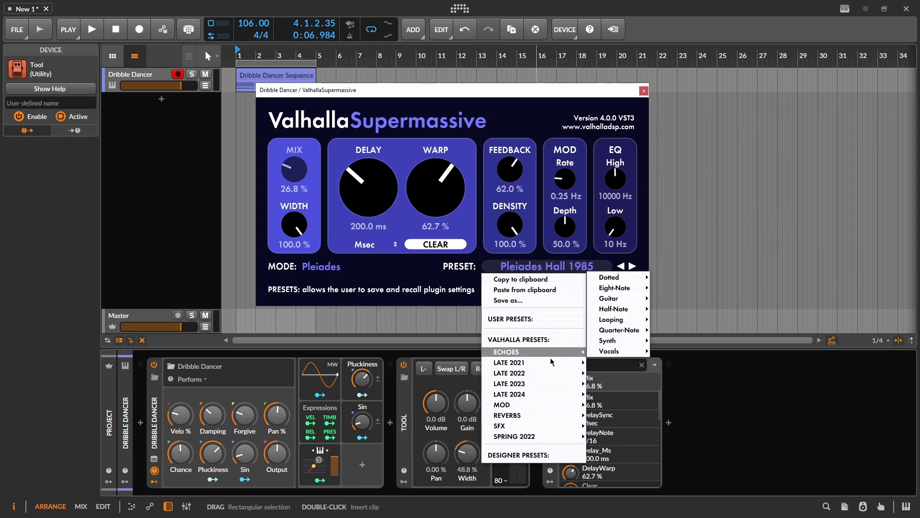
mouse_move(564, 429)
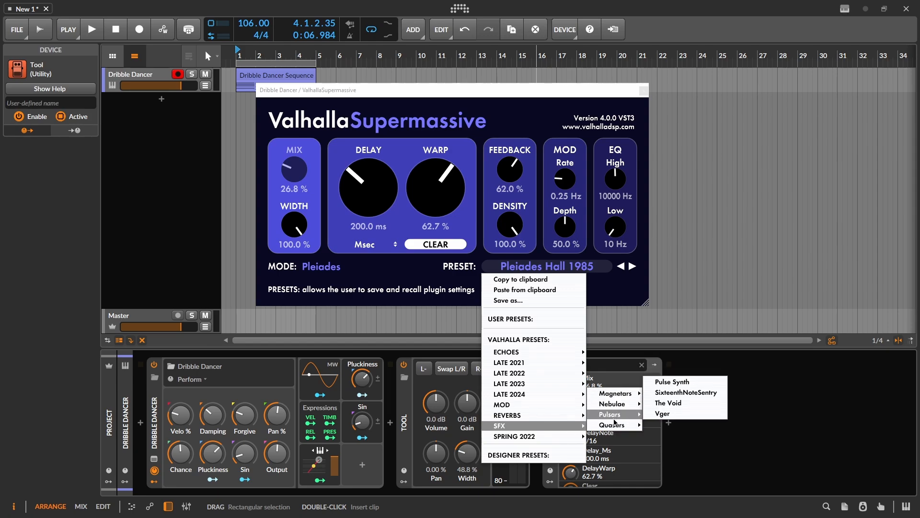
mouse_move(621, 426)
click(415, 262)
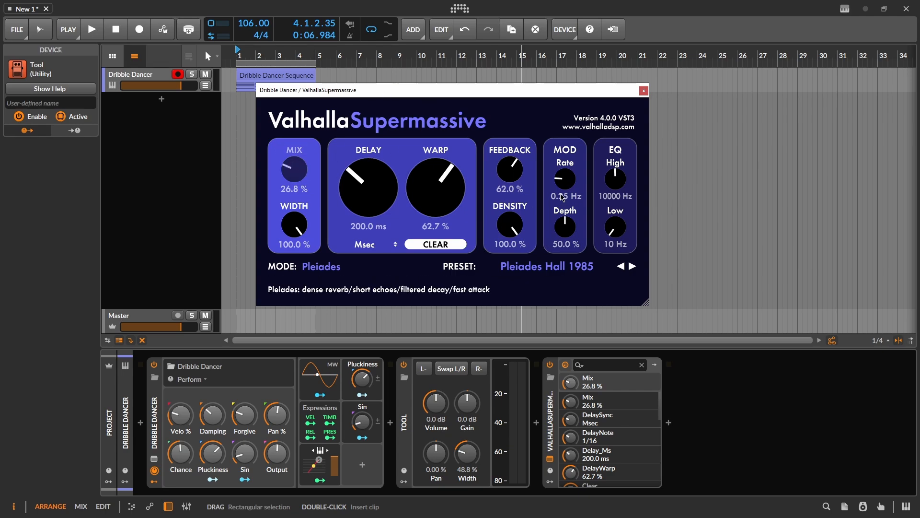
key(space)
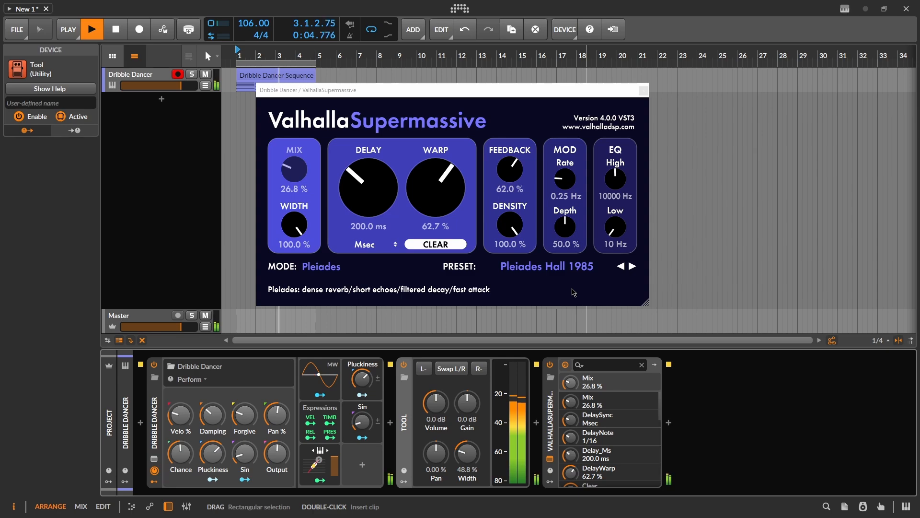
key(space)
Step: Load ValhallaSupermassive's Synth Wider preset from the Synth group of the Echoes presets
click(563, 271)
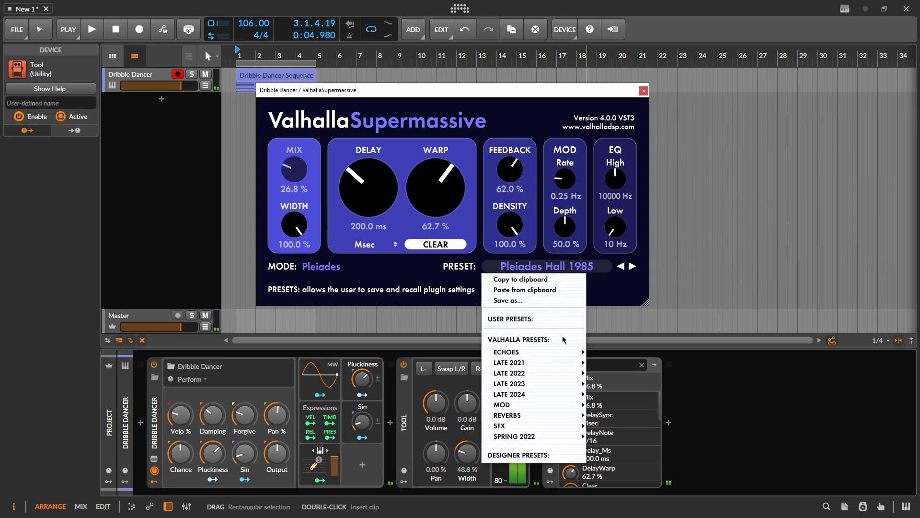
mouse_move(570, 352)
mouse_move(624, 340)
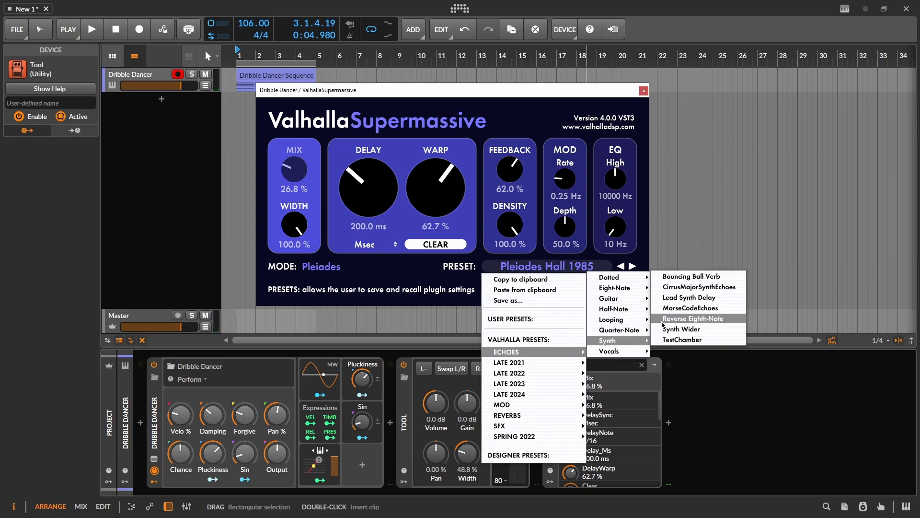
click(689, 331)
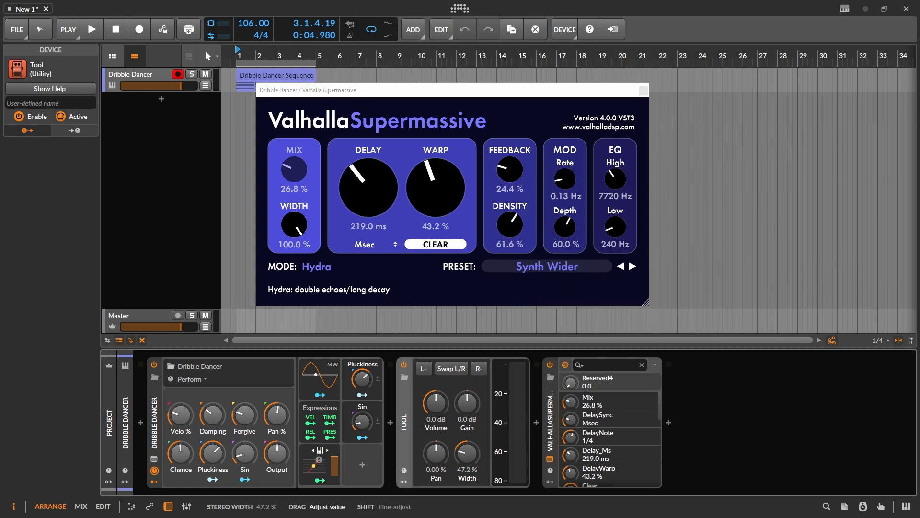
Step: Play the Dribble Dancer loop with ValhallaSupermassive bypassed, and re-enable the plugin during playback to compare
click(550, 364)
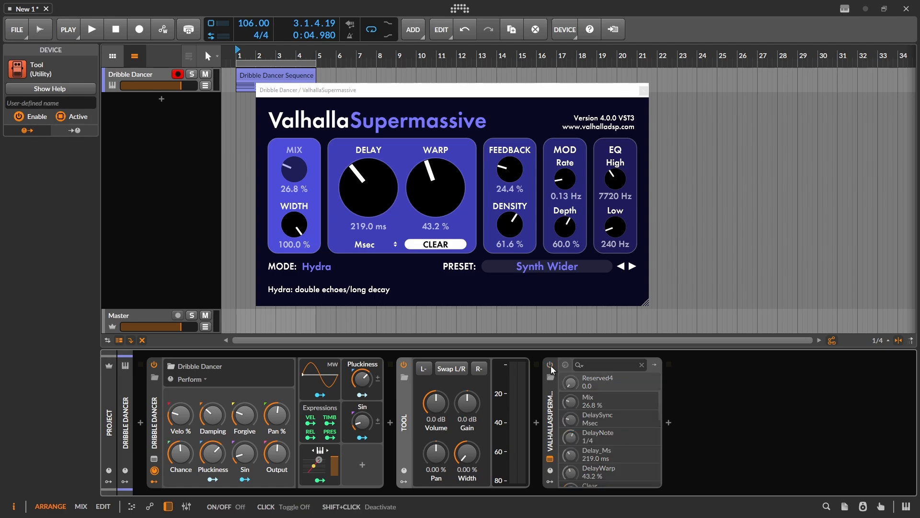
key(space)
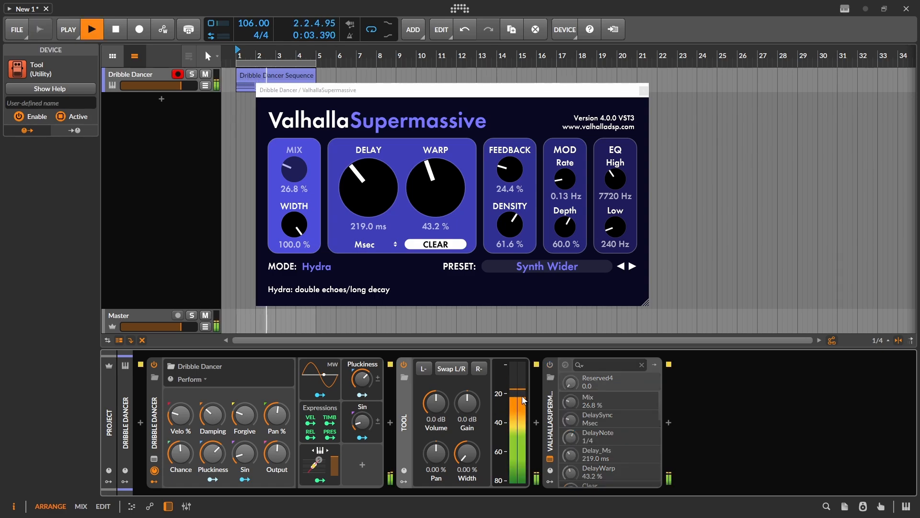
click(550, 365)
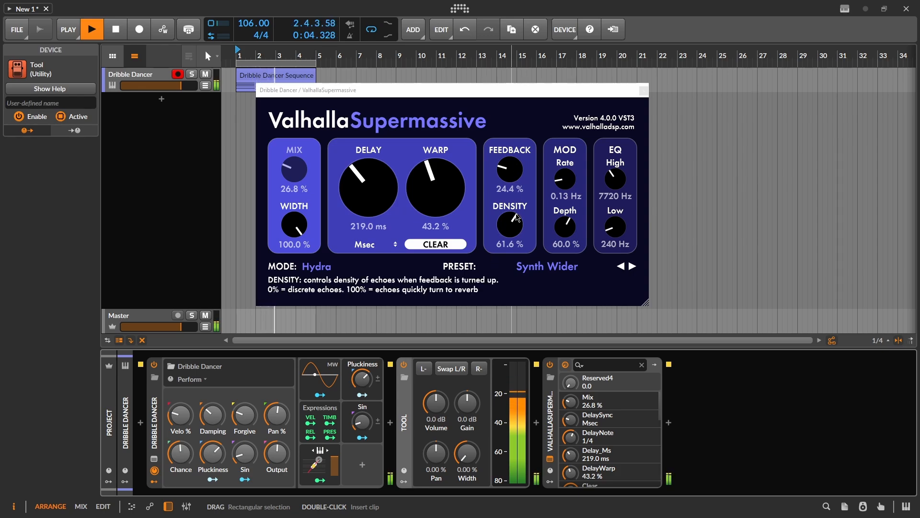
Step: Set ValhallaSupermassive's Density to 72.4%, Feedback to 18.0%, Delay to 70.2 ms and Mix to 44.4%, and compare with the plugin bypassed
drag(510, 224, 510, 210)
drag(510, 172, 515, 189)
drag(378, 201, 369, 222)
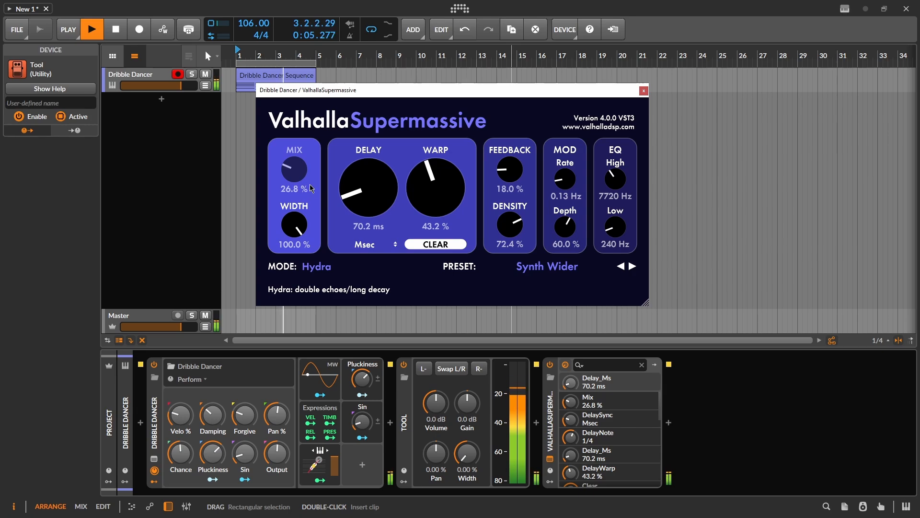
drag(301, 173, 310, 160)
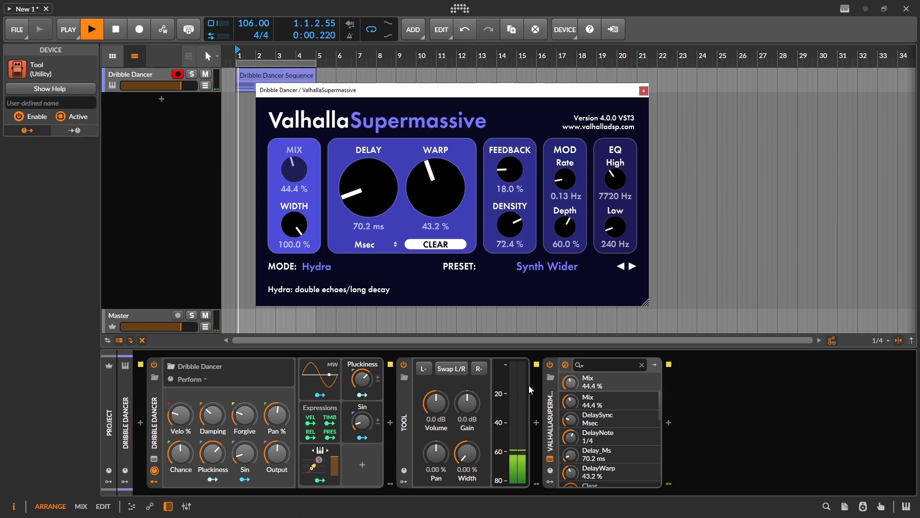
click(551, 366)
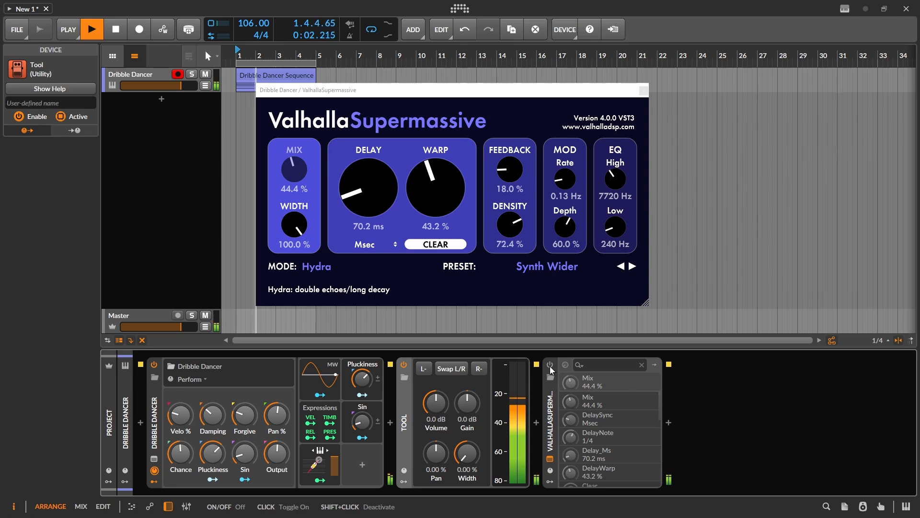
click(551, 366)
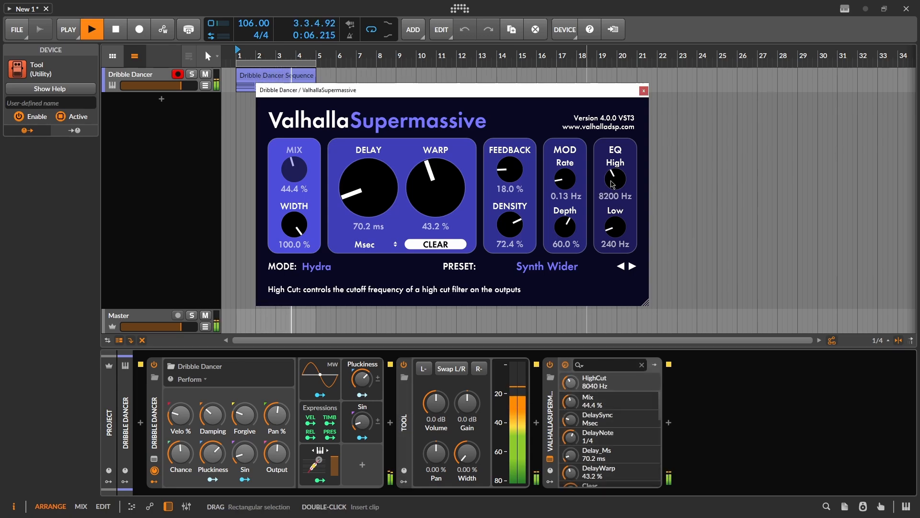
Step: Raise ValhallaSupermassive's EQ High to 13900 Hz, and set the modulation Rate to 0.07 Hz and Depth to 71.6%
drag(614, 179, 612, 156)
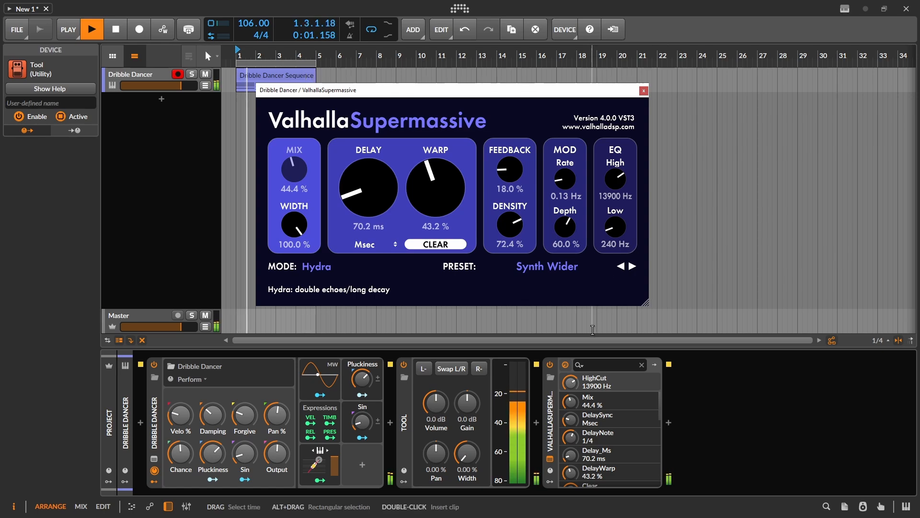
drag(565, 181, 573, 207)
drag(567, 242, 567, 235)
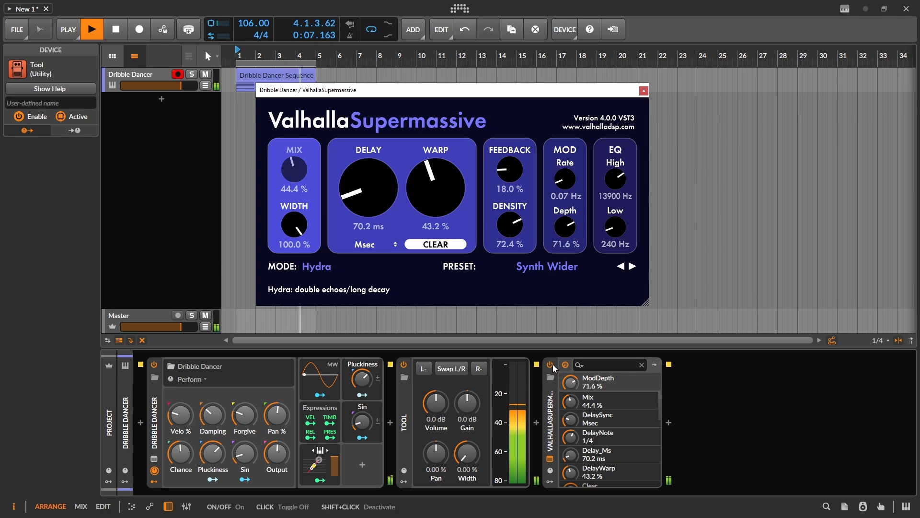
Step: Compare the Dribble Dancer loop with ValhallaSupermassive bypassed and enabled, and stop playback
click(553, 363)
click(554, 363)
key(space)
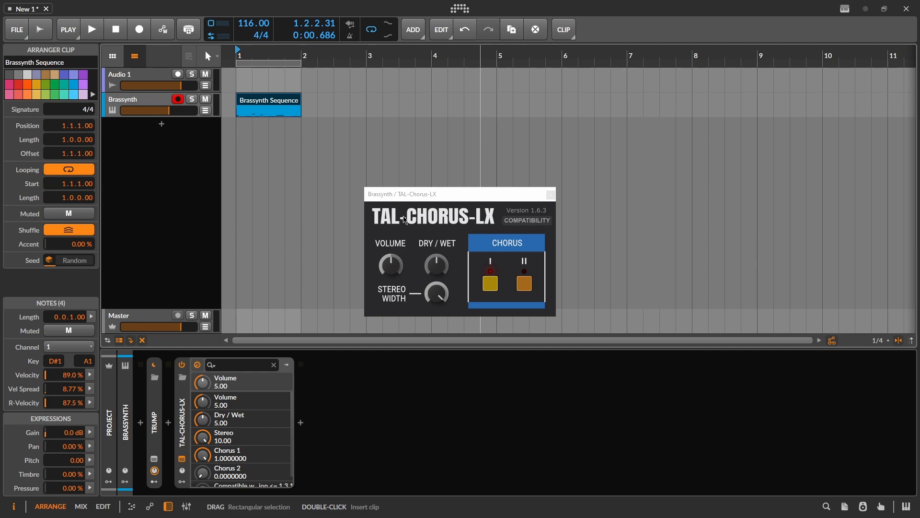
Step: Play the Brassynth loop, enable Chorus II alongside Chorus I in TAL-Chorus-LX, and lower Dry/Wet to 3.96
click(536, 290)
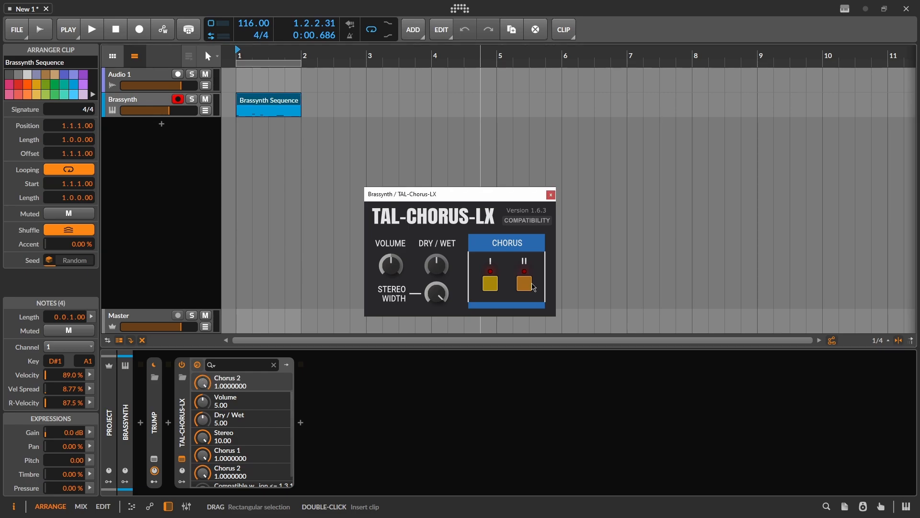
click(534, 287)
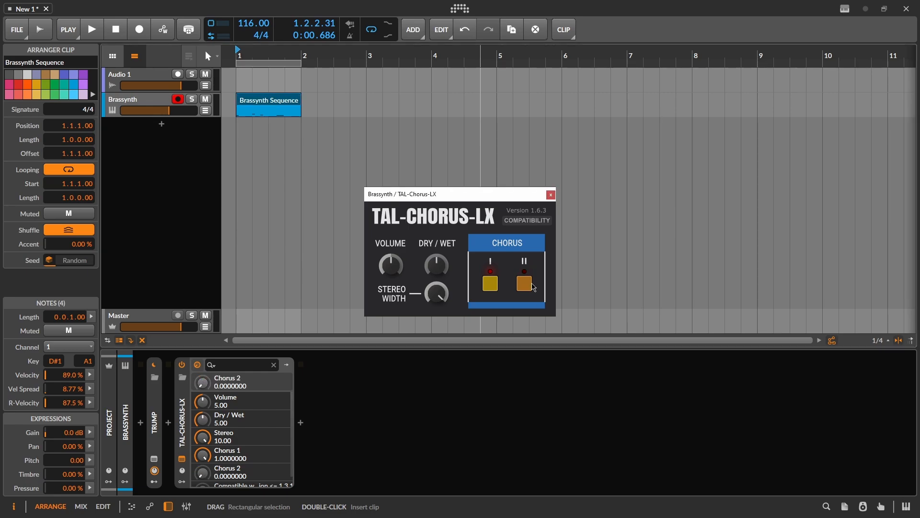
key(space)
click(524, 284)
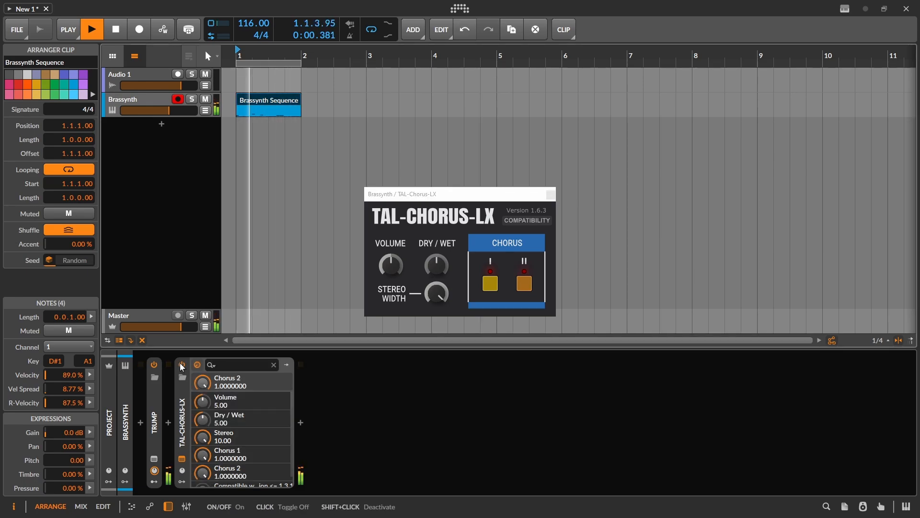
drag(426, 278, 427, 289)
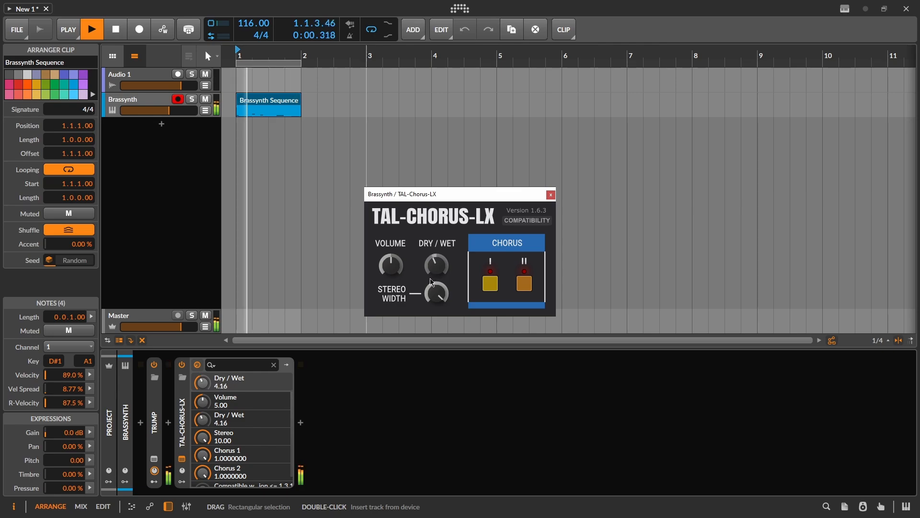
Step: Compare the Brassynth loop with Chorus I and Chorus II each switched off and back on
click(485, 293)
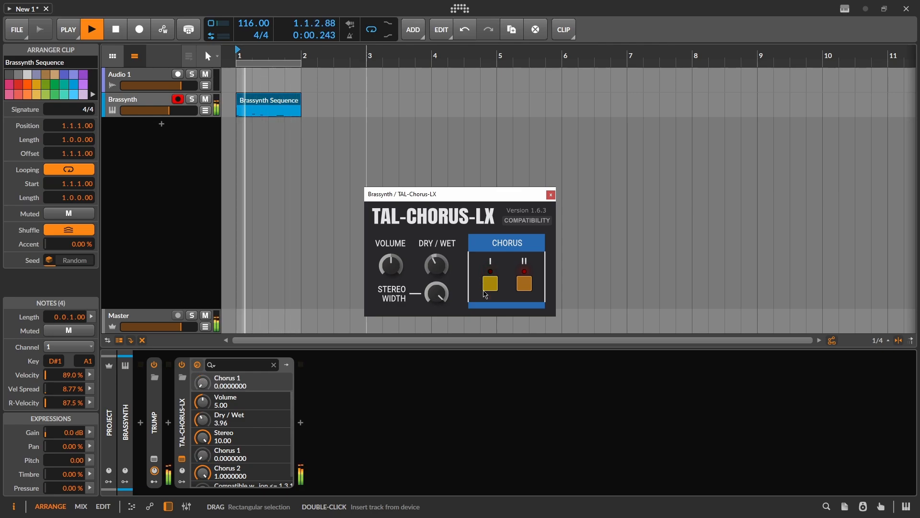
click(485, 293)
click(524, 286)
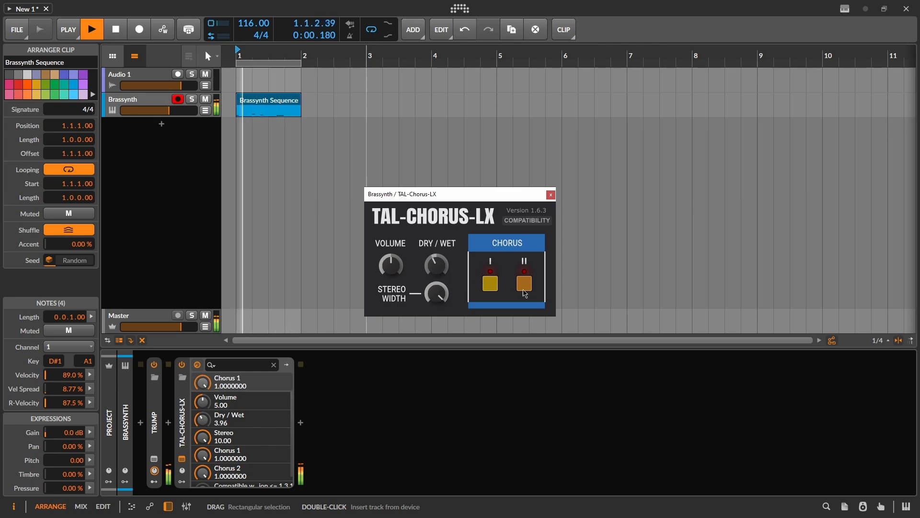
click(525, 287)
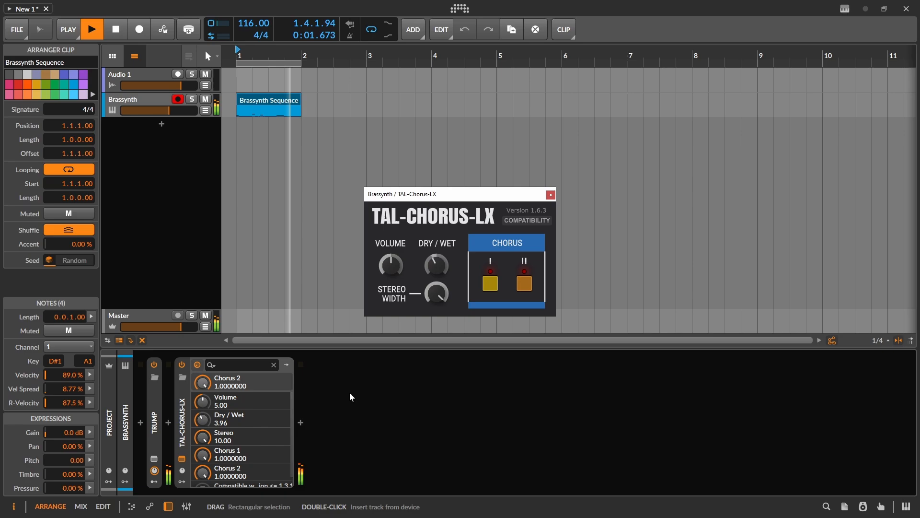
Step: Compare the loop with TAL-Chorus-LX bypassed and enabled, lower its Dry/Wet to 3.16, and stop playback
click(182, 365)
click(182, 364)
mouse_move(436, 265)
mouse_down()
mouse_move(423, 286)
mouse_move(460, 225)
mouse_move(450, 269)
mouse_up()
key(space)
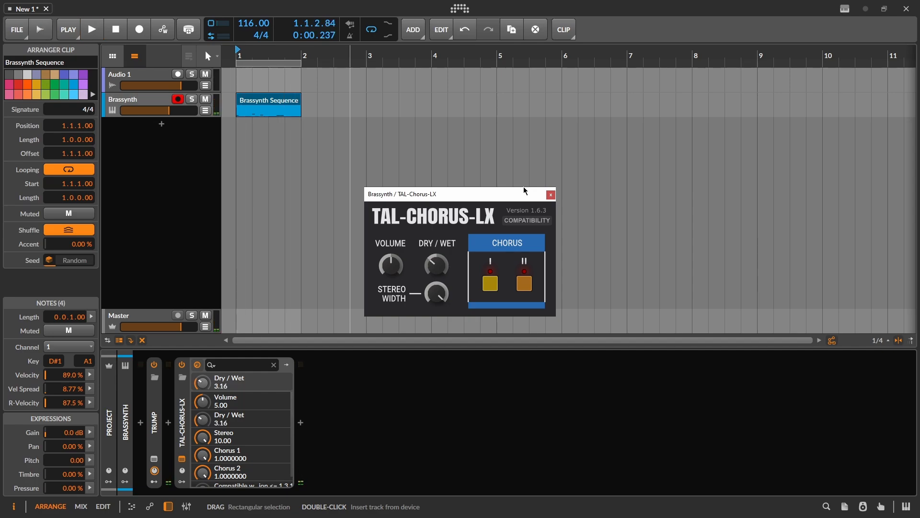